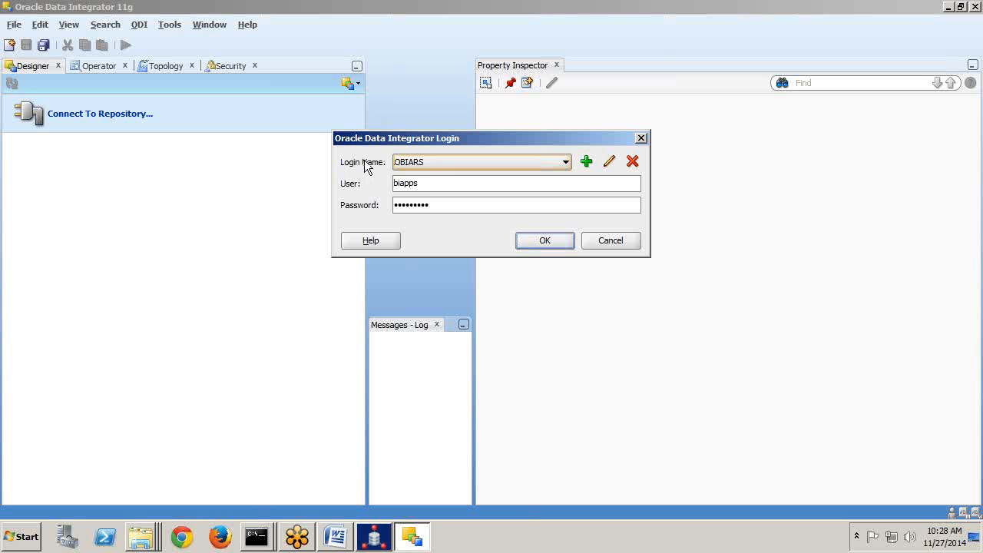
# Log in to the OBIARS repository with the OBIARS login name and the prefilled credentials.
pyautogui.click(434, 162)
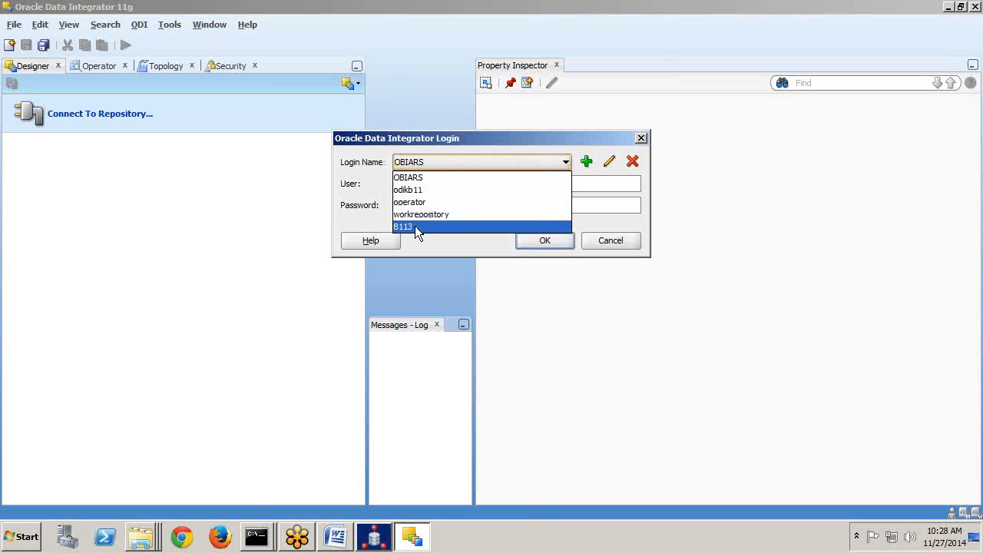
pyautogui.click(417, 180)
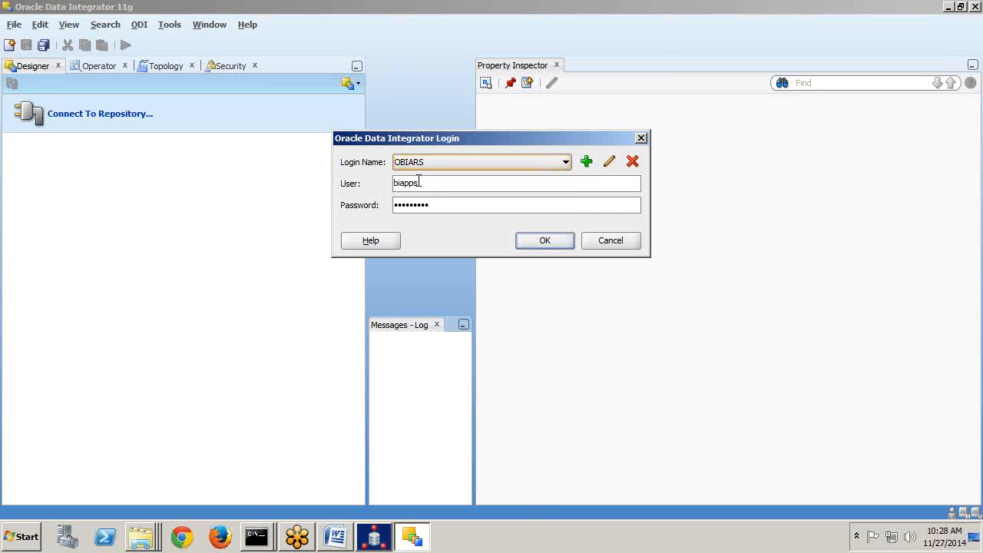
pyautogui.click(541, 238)
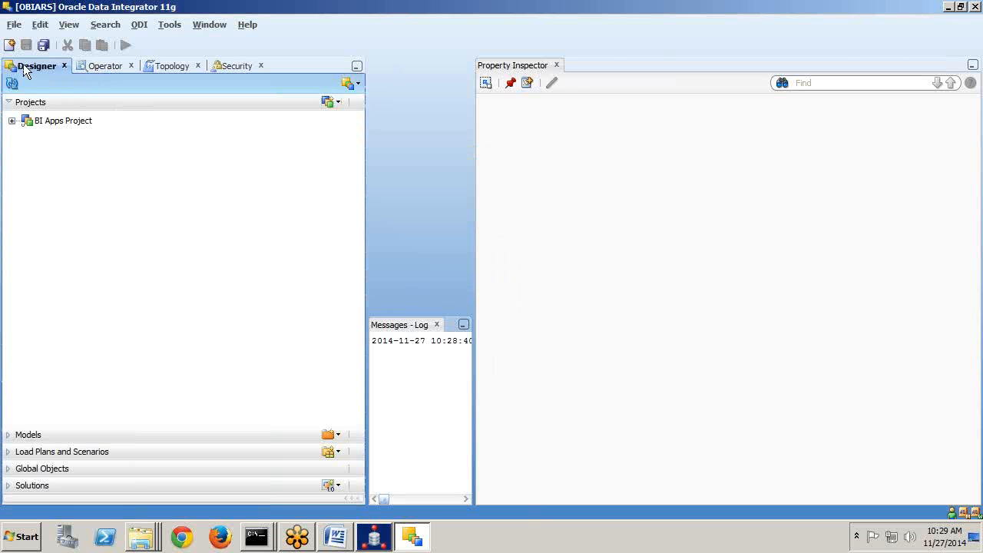
# Expand BI Apps Project > Mappings > SDE_ORAR12_Adaptor > SDE_ORA_APAgingBucketsDimension > Interfaces and select the first interface.
pyautogui.click(12, 122)
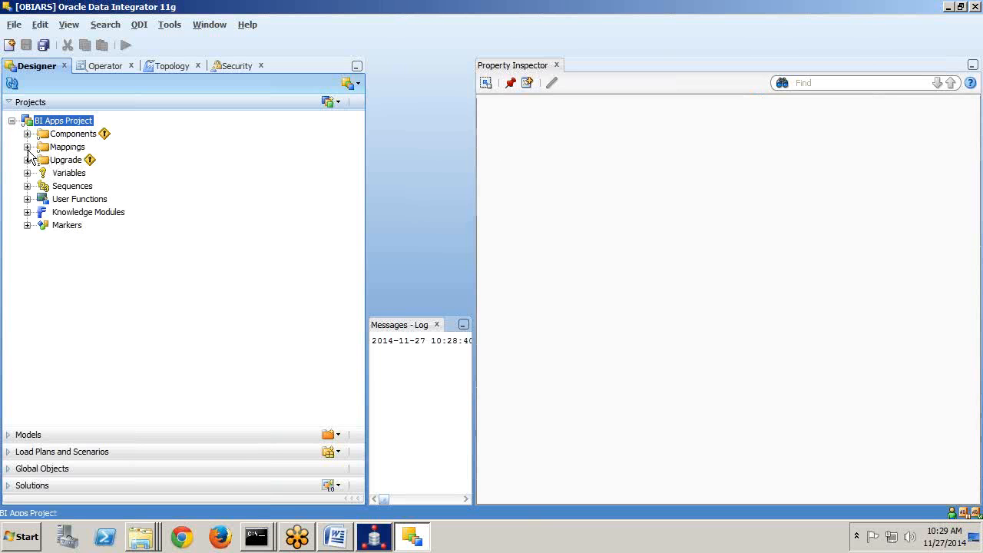
pyautogui.click(27, 146)
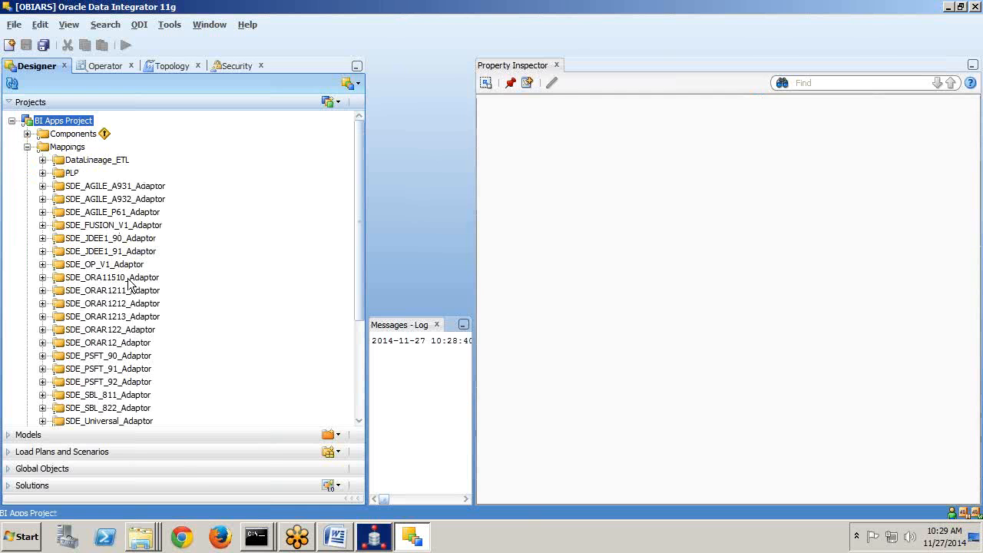
pyautogui.click(106, 344)
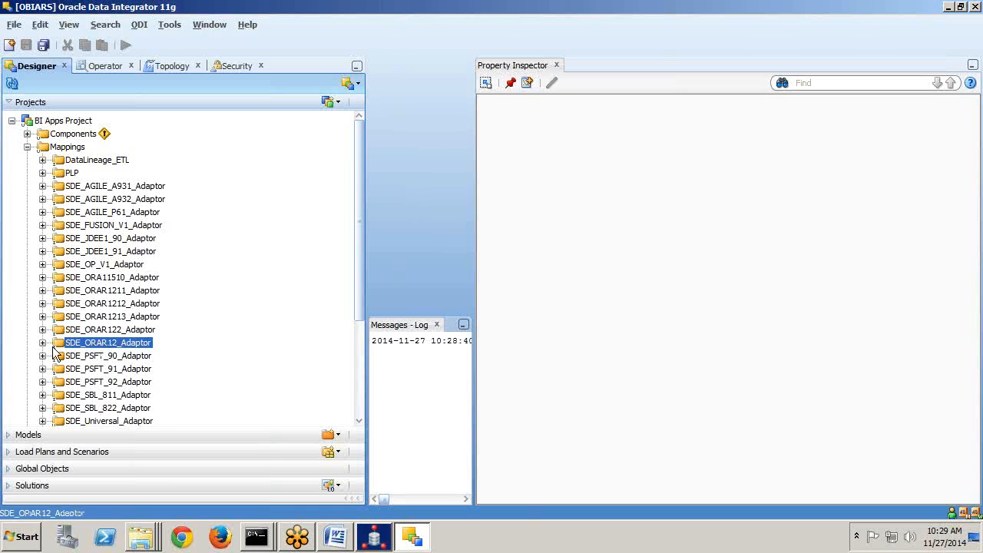
pyautogui.click(43, 343)
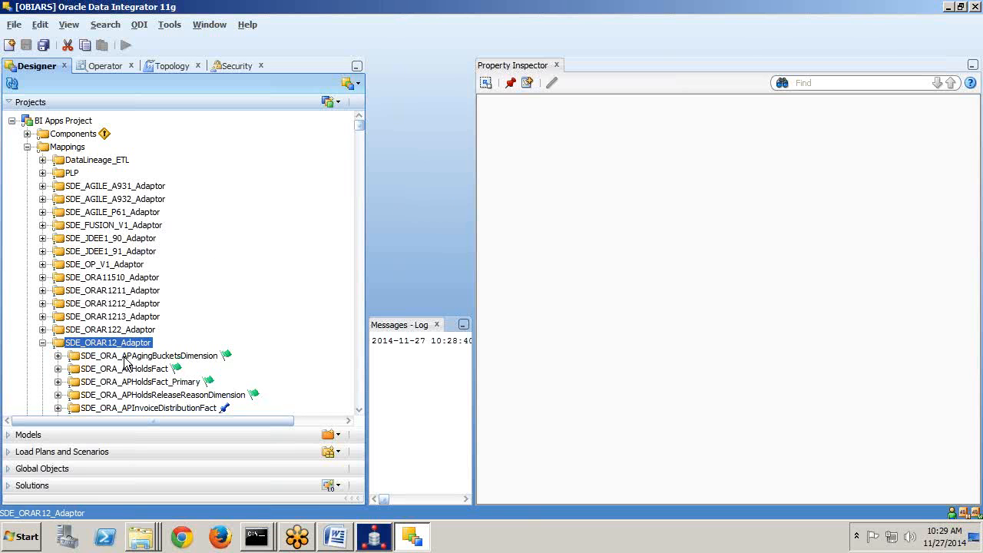
pyautogui.click(57, 356)
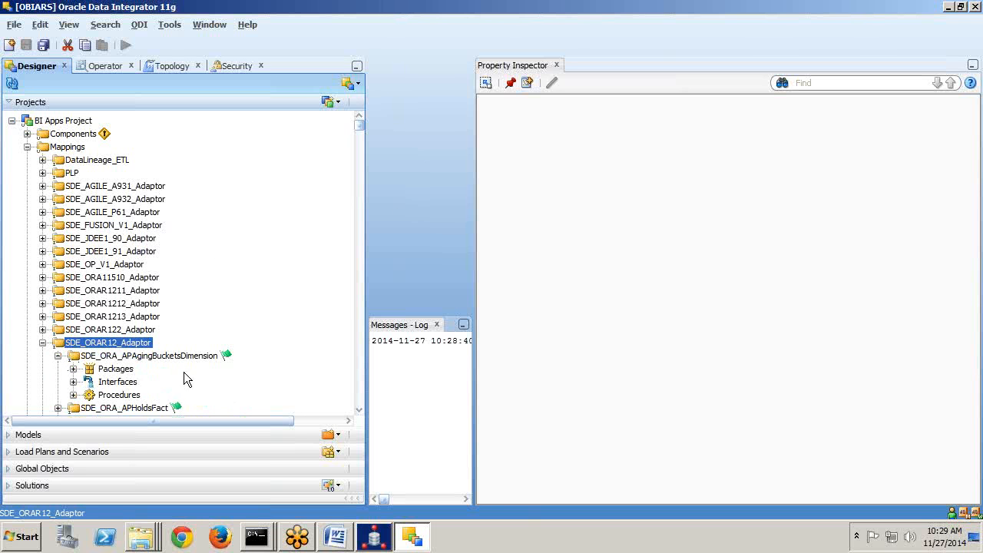
pyautogui.click(73, 382)
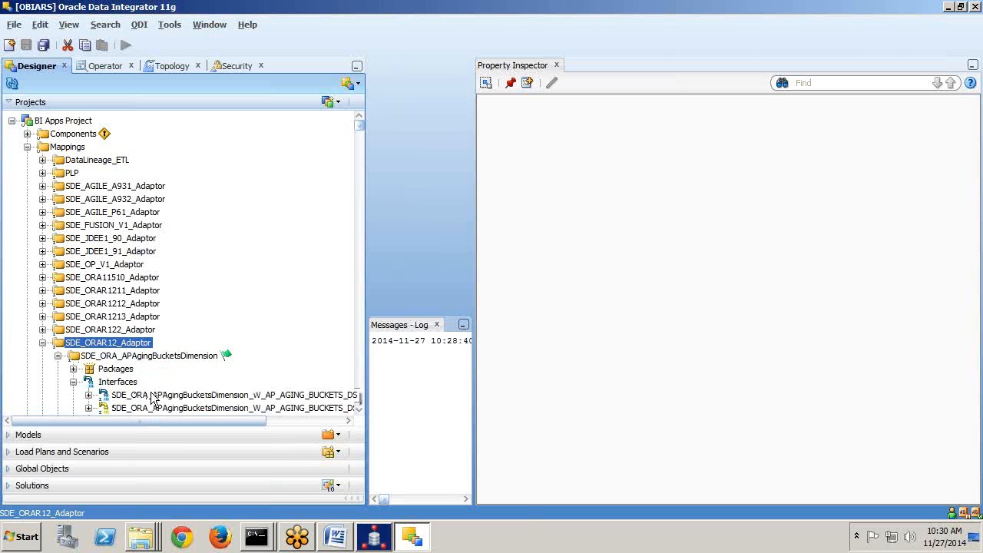
pyautogui.click(156, 396)
# Open the W_AP_AGING_BUCKETS_DS interface and accept the lock against other users' edits.
pyautogui.rightClick(156, 398)
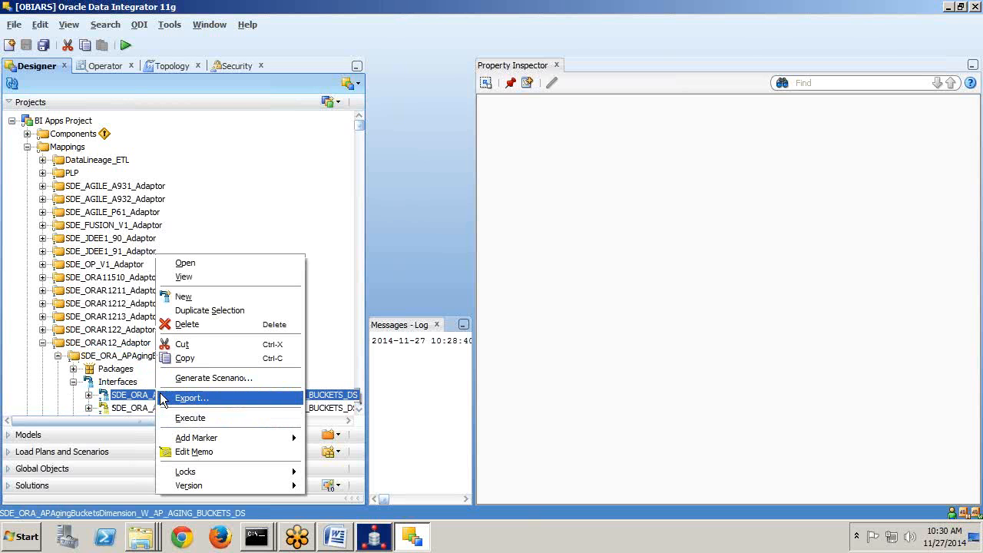
pyautogui.click(196, 264)
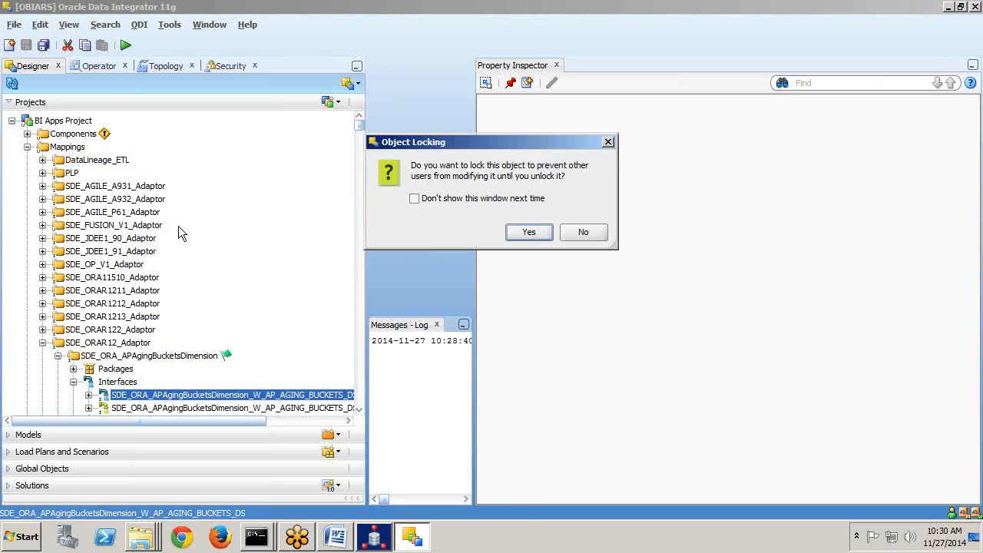
pyautogui.click(517, 234)
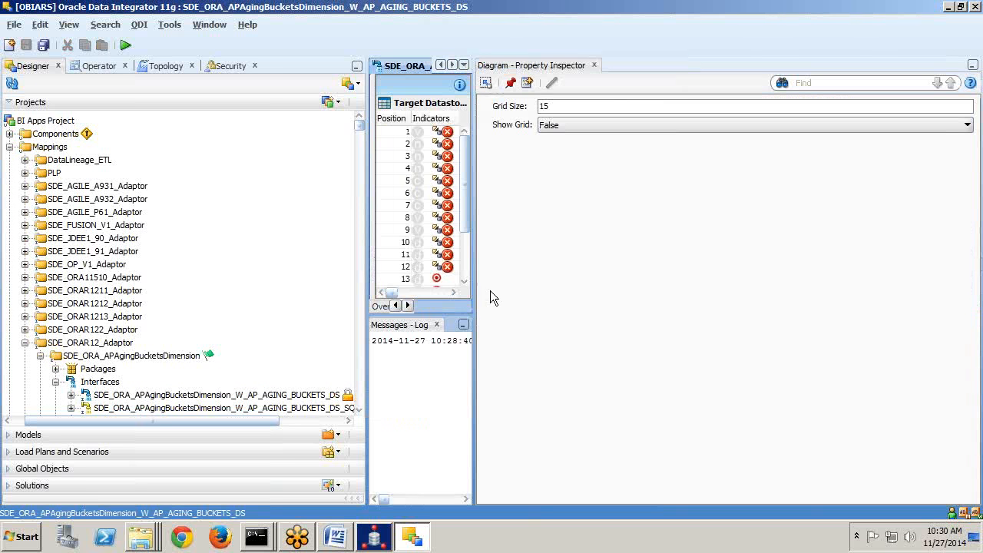
# Widen the mapping editor to show the source columns and W_AP_AGING_BUCKETS target.
pyautogui.moveTo(474, 202); pyautogui.dragTo(834, 230)
pyautogui.moveTo(531, 275); pyautogui.dragTo(571, 274)
pyautogui.scroll(-3, 583, 167)
pyautogui.scroll(-3, 583, 168)
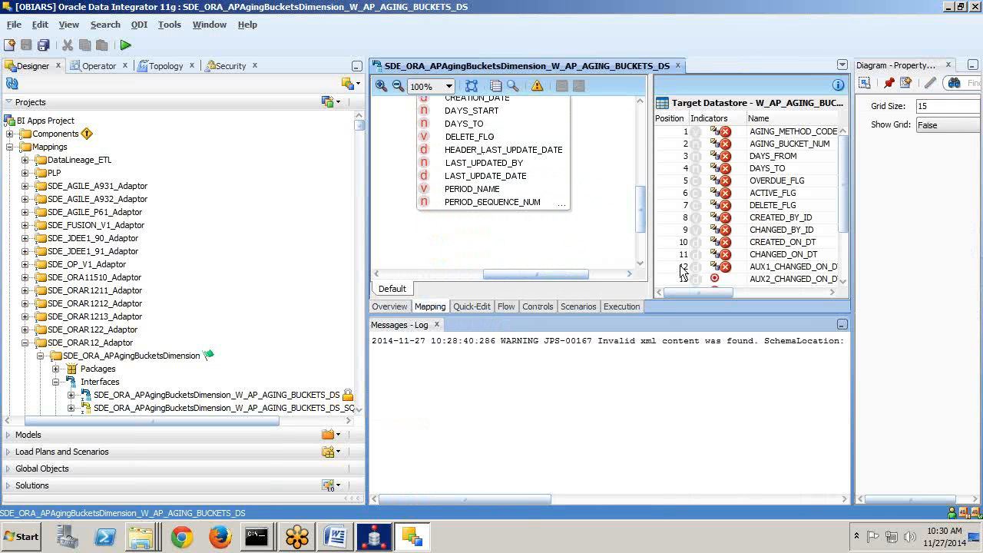
# Expand Models > Oracle E-Business Suite R12.2 down to the General Ledger module.
pyautogui.click(6, 435)
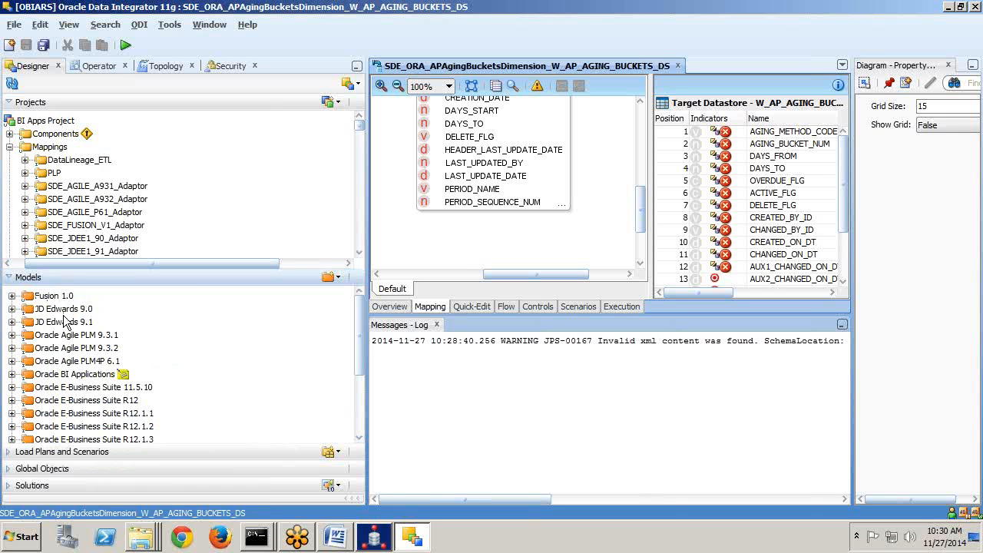
pyautogui.scroll(-1, 37, 432)
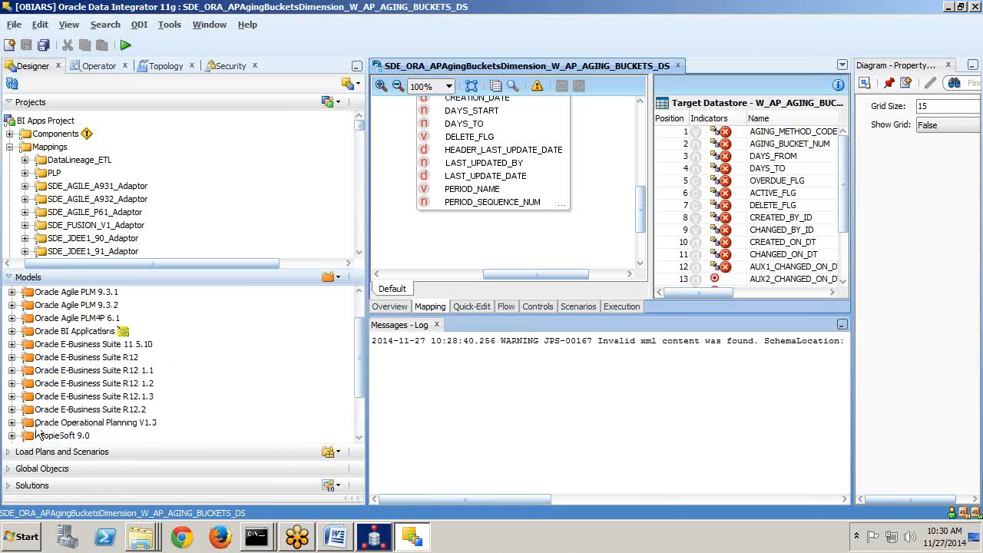
pyautogui.scroll(-1, 37, 434)
pyautogui.click(12, 371)
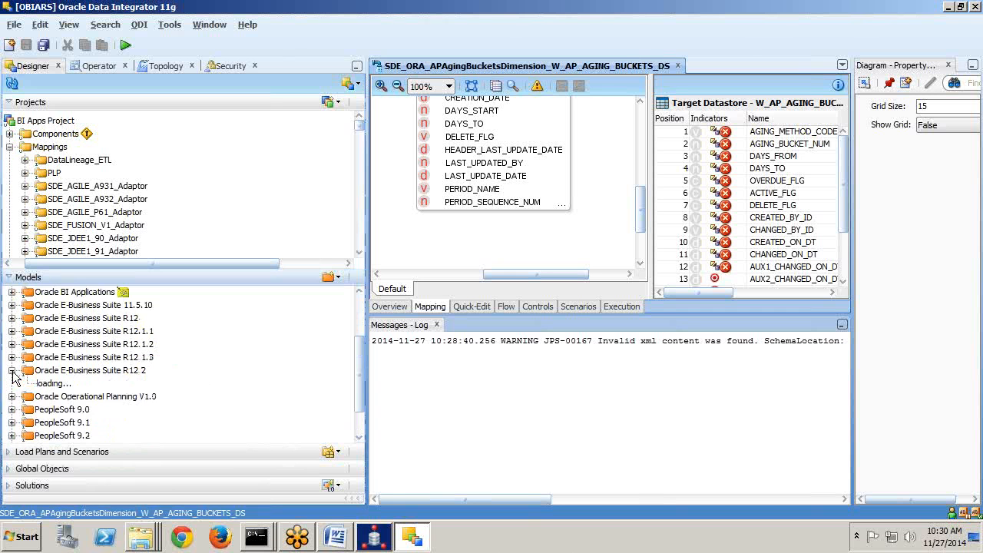
pyautogui.click(27, 384)
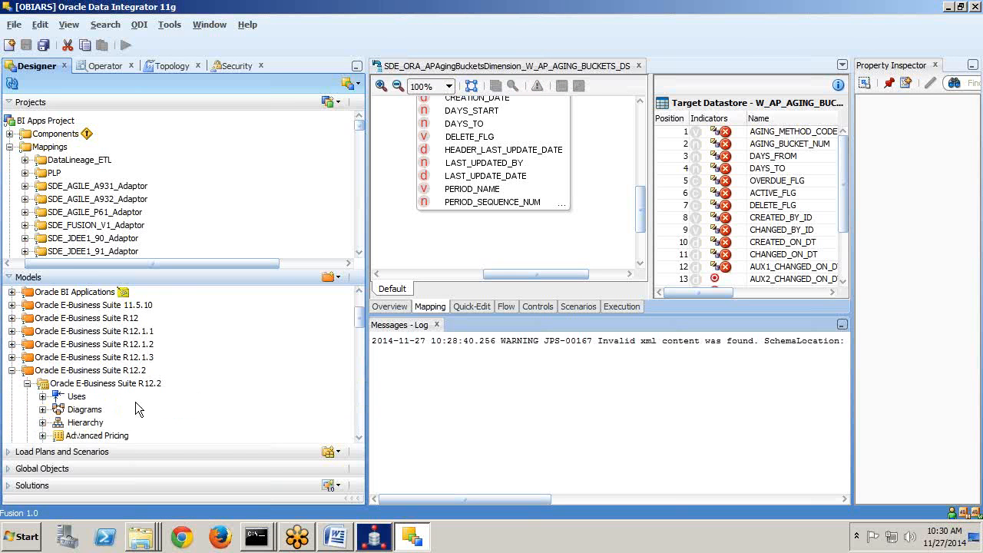
pyautogui.scroll(-5, 101, 415)
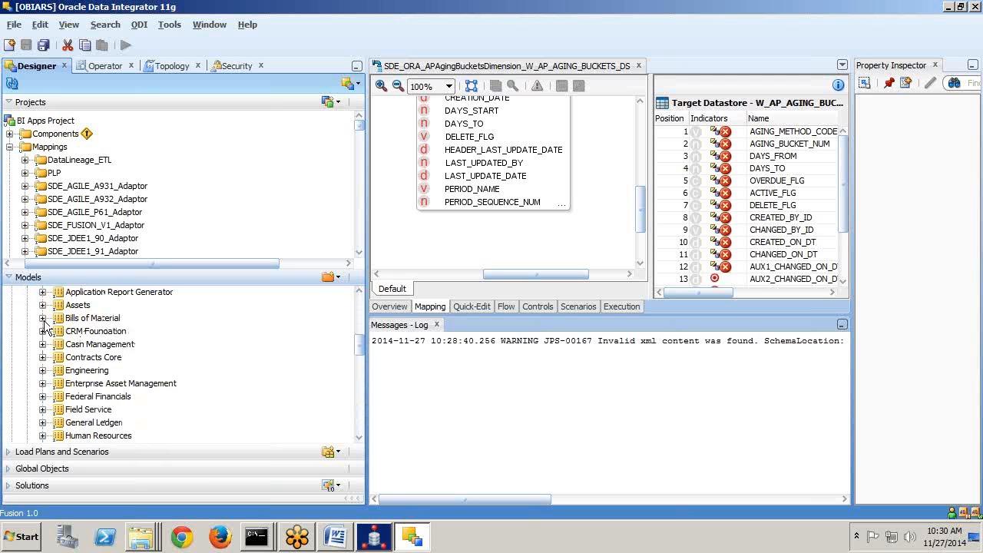
pyautogui.click(43, 424)
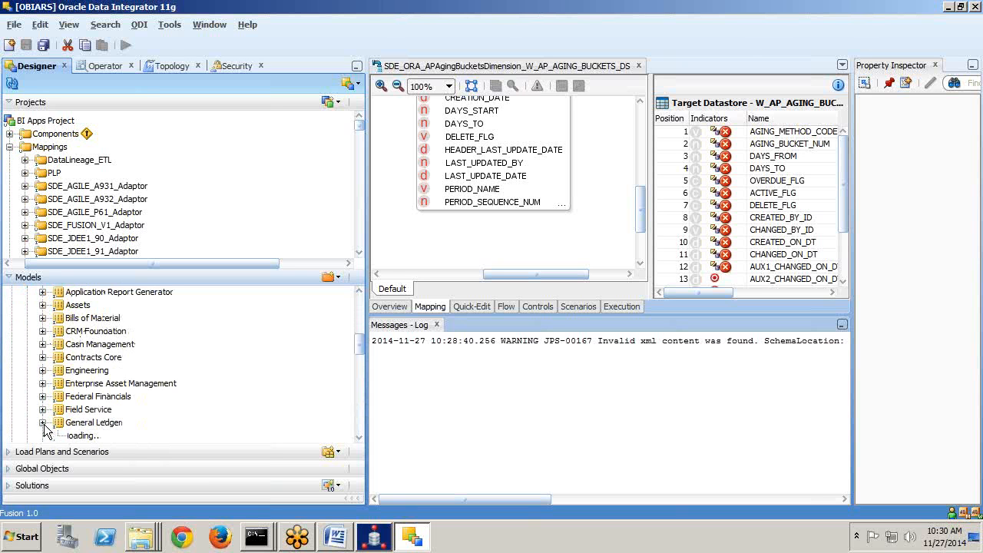
# Select the GL_BUDGET_VERSIONS, GL_BALANCES and GL_IMPORT_REFERENCES datastores in General Ledger.
pyautogui.scroll(-4, 201, 403)
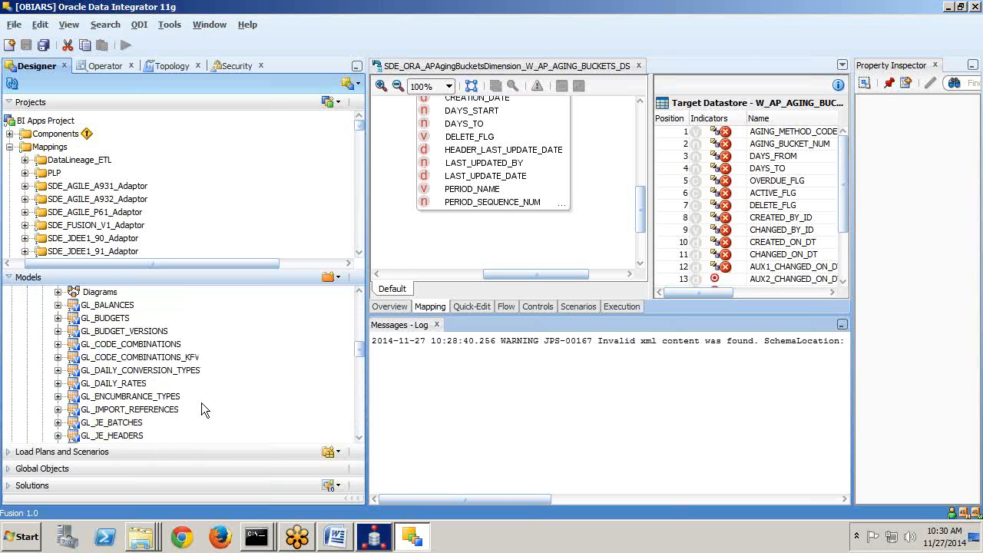
pyautogui.click(146, 335)
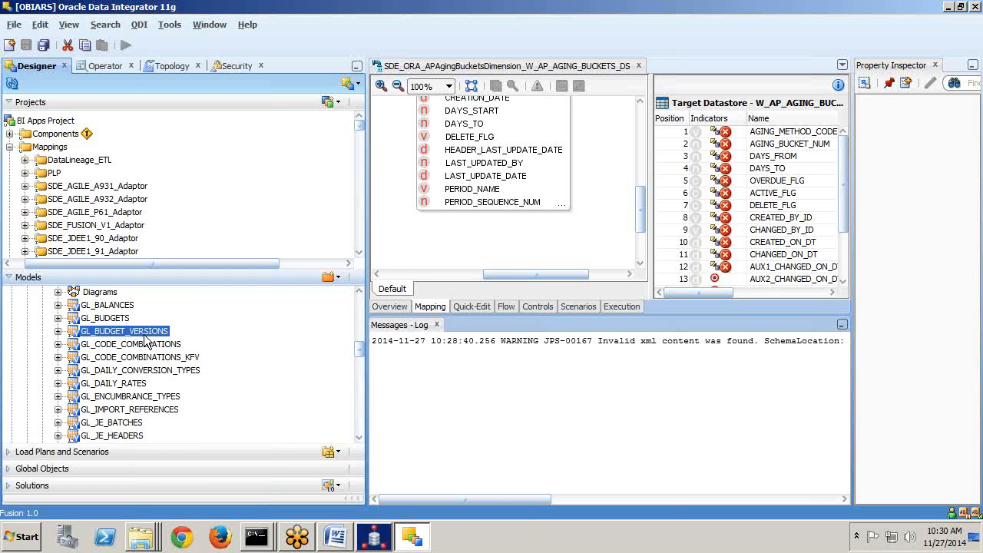
pyautogui.click(117, 307)
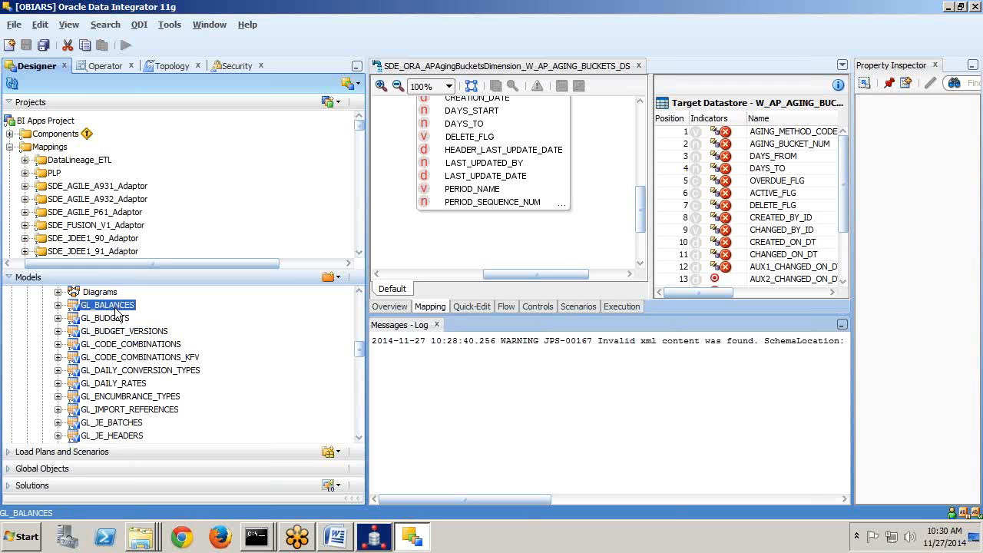
pyautogui.click(135, 410)
pyautogui.scroll(-1, 146, 416)
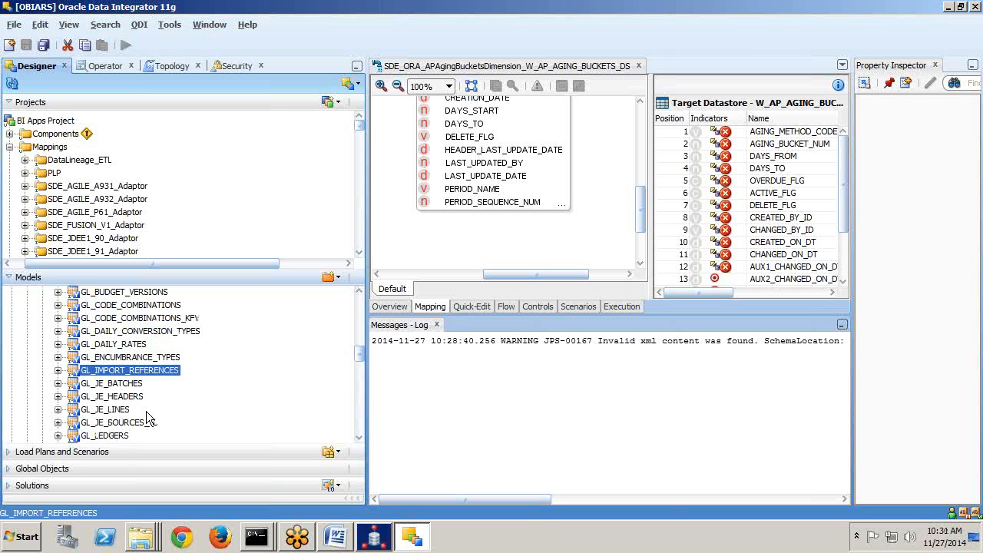
pyautogui.scroll(-8, 145, 411)
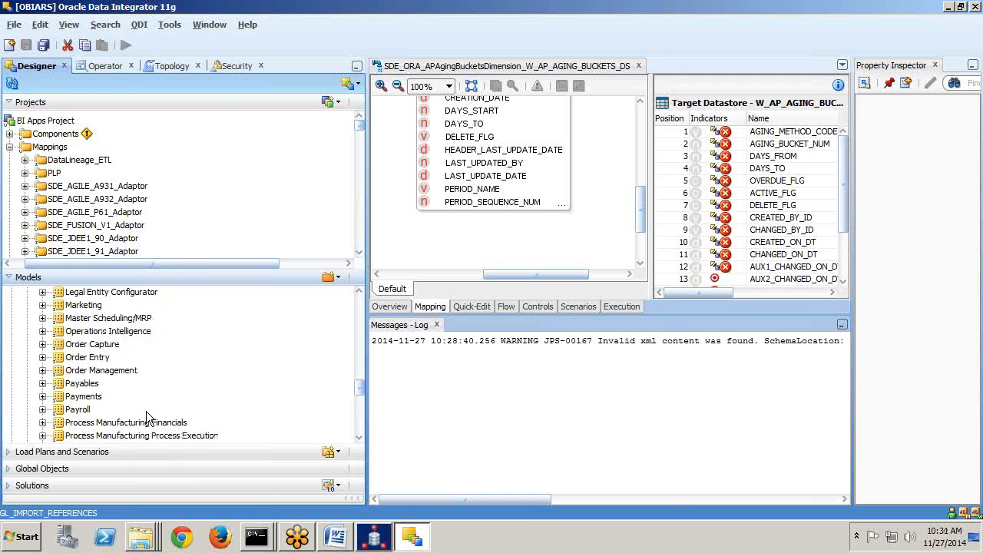
pyautogui.scroll(4, 146, 410)
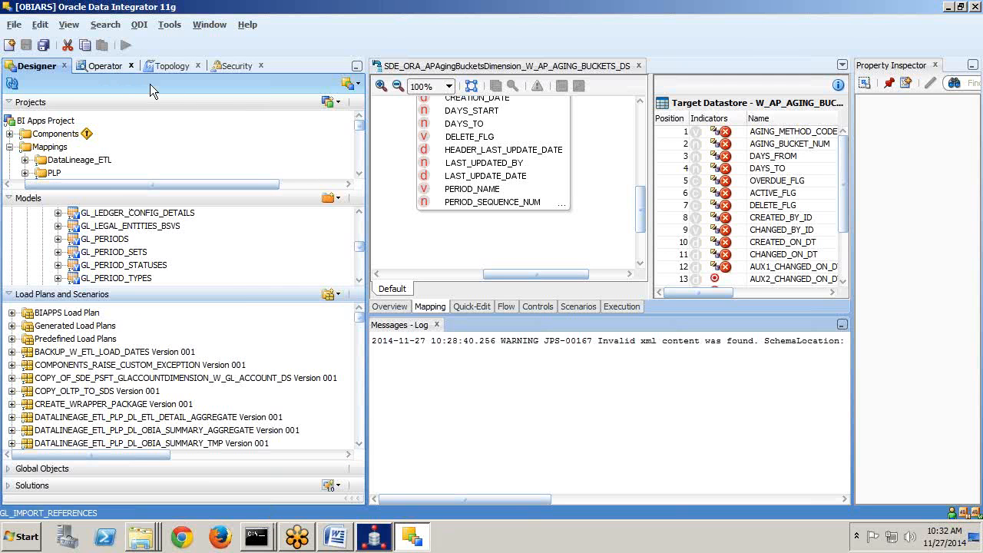
# Switch to the Word document showing the ODI Component Architecture diagram.
pyautogui.hotkey('alt', 'Tab')
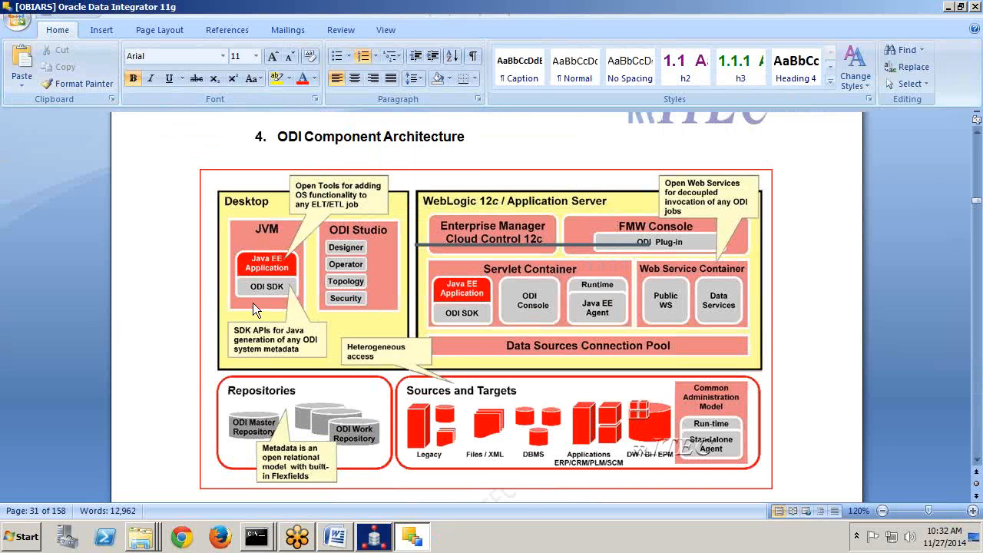
# Move between Word and ODI, then launch a new ODI Studio session from the taskbar jump list.
pyautogui.click(413, 540)
pyautogui.hotkey('alt', 'Tab')
pyautogui.hotkey('alt', 'shift', 'Tab')
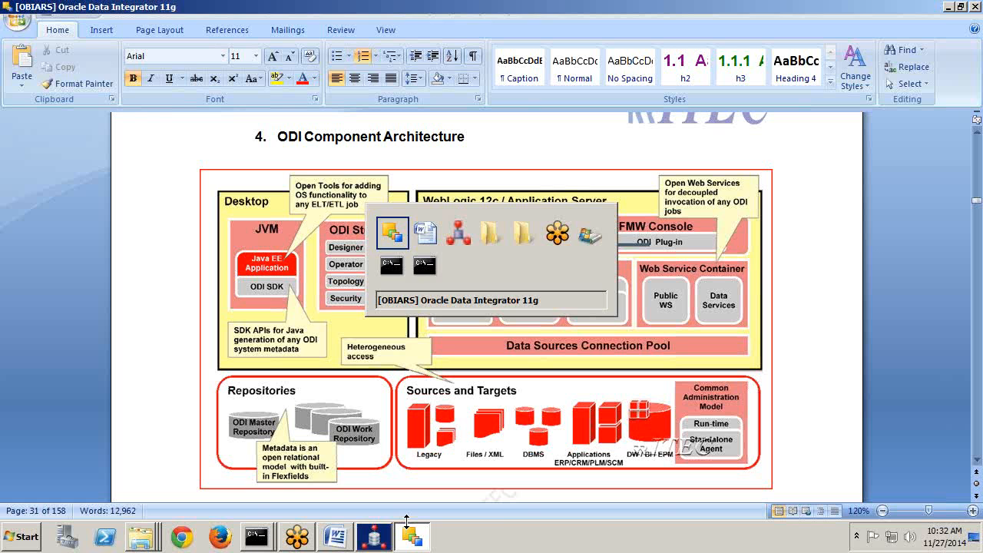
pyautogui.click(416, 539)
pyautogui.rightClick(413, 539)
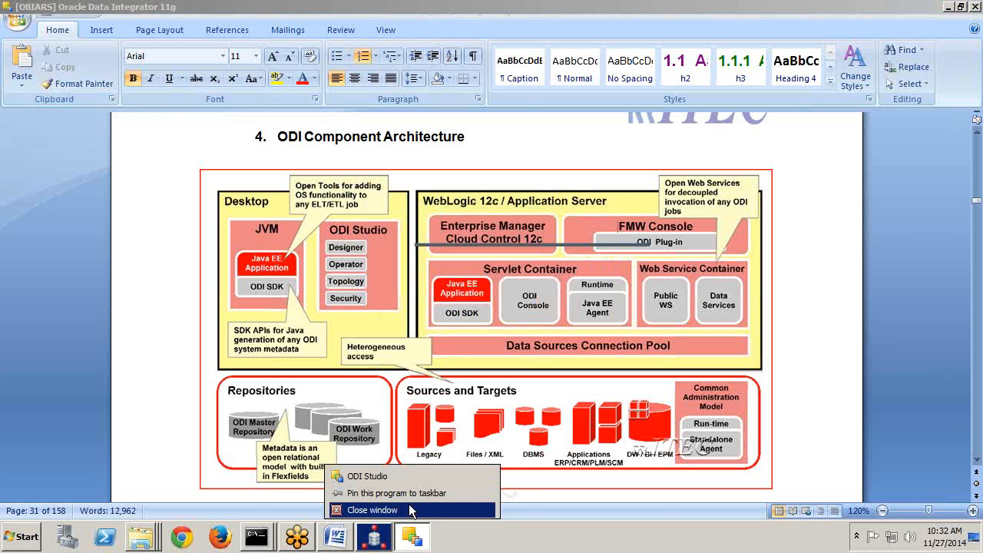
pyautogui.click(385, 471)
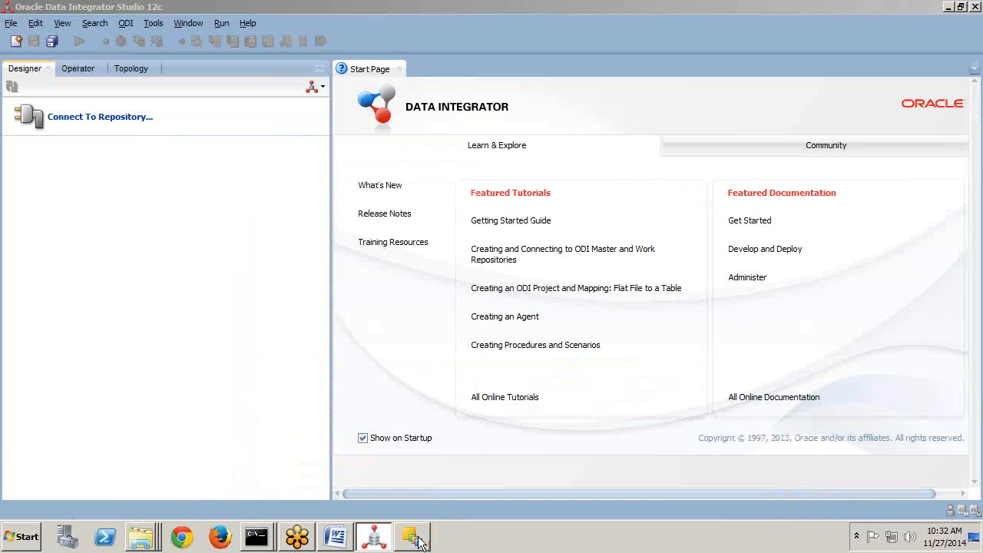
# Switch between ODI Studio 12c and the OBIARS-connected ODI 11g window, ending on 11g.
pyautogui.hotkey('alt', 'Tab')
pyautogui.hotkey('alt', 'Tab')
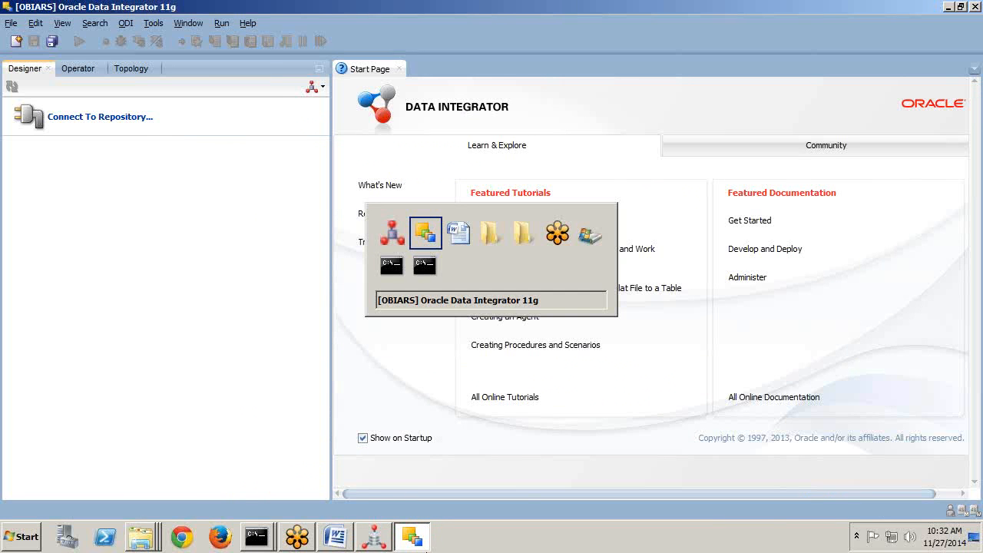
pyautogui.click(378, 540)
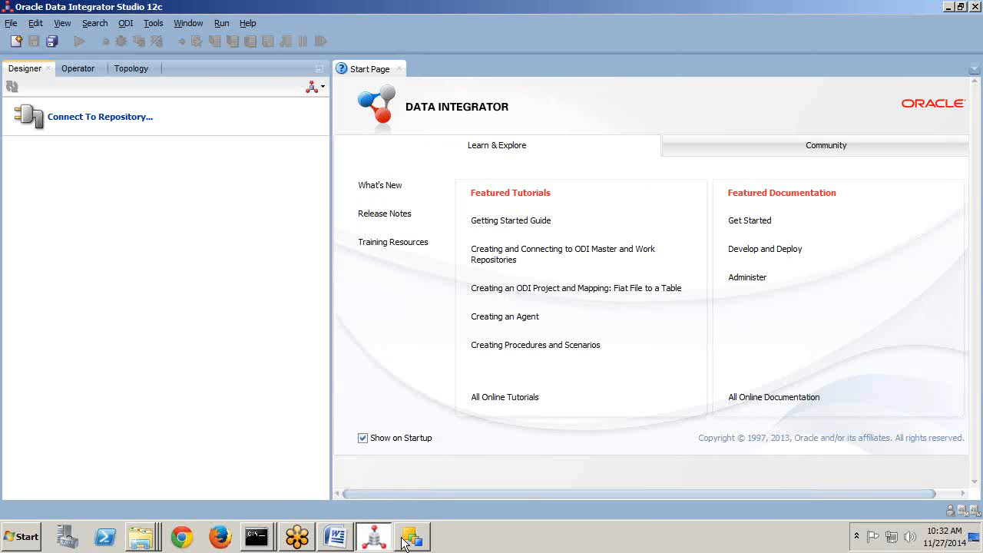
pyautogui.hotkey('alt', 'Tab')
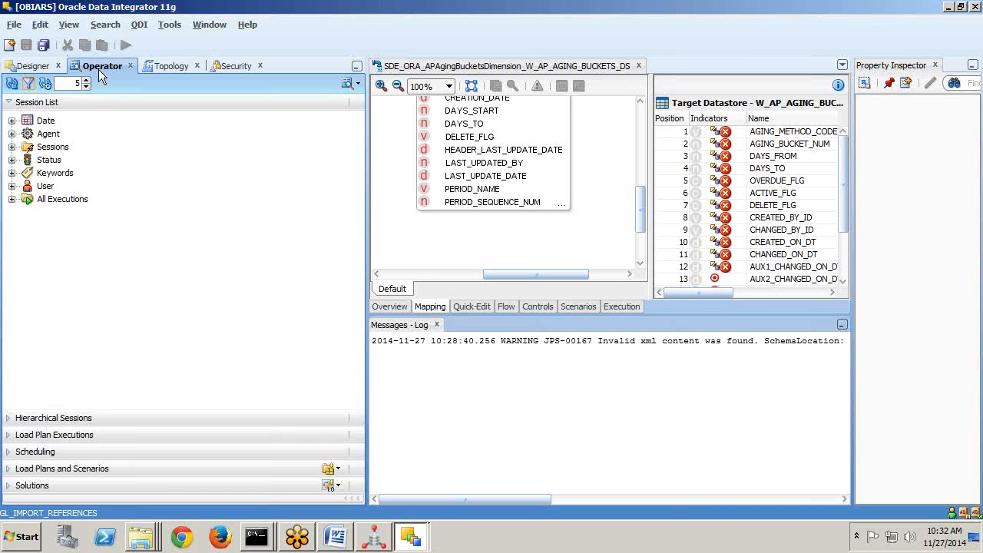
# Expand All Executions and the Date grouping in Operator's Session List, then show the Topology navigator.
pyautogui.click(12, 200)
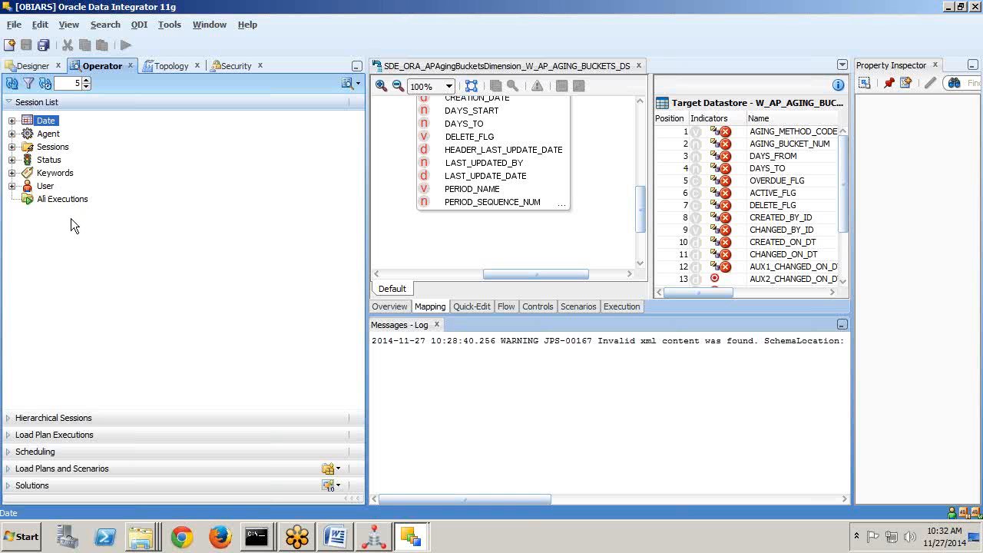
pyautogui.click(12, 120)
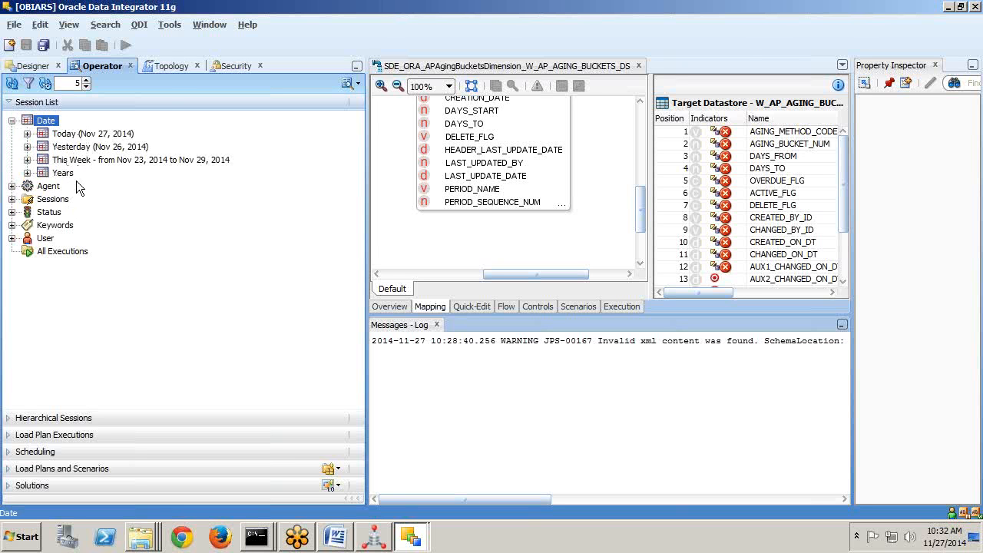
pyautogui.click(171, 69)
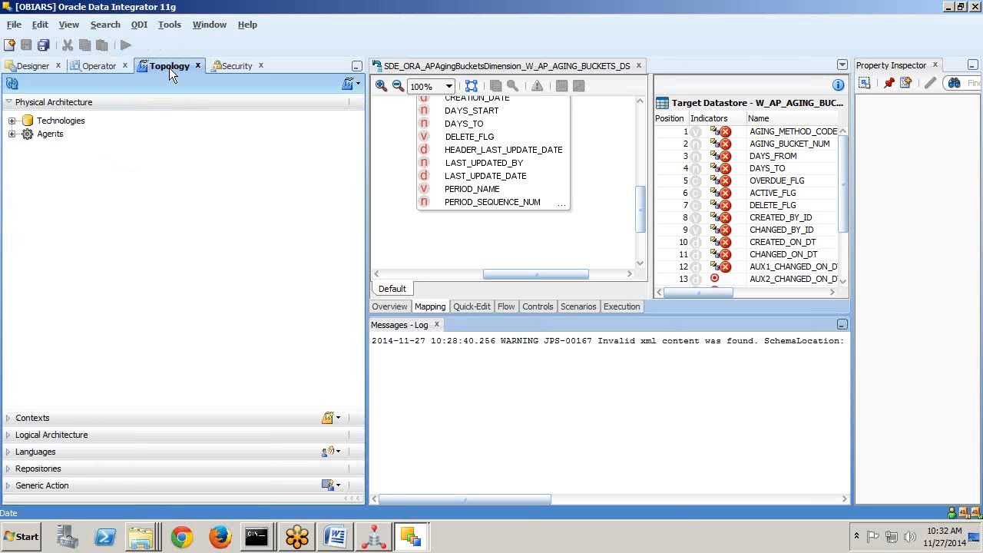
# Expand Technologies under Physical Architecture and highlight Hive, Teradata, TimesTen and Universe.
pyautogui.click(28, 122)
pyautogui.click(11, 121)
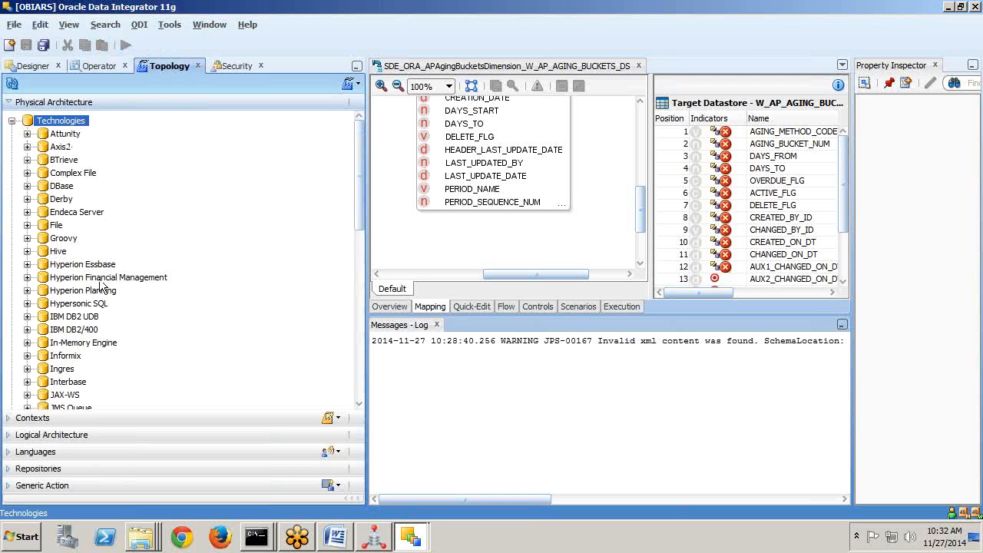
pyautogui.click(61, 252)
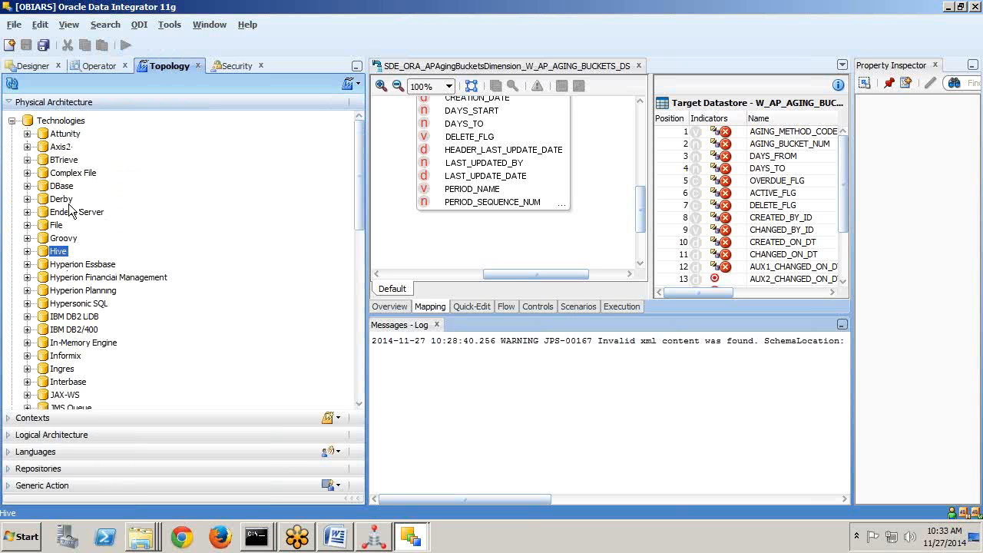
pyautogui.scroll(-1, 67, 206)
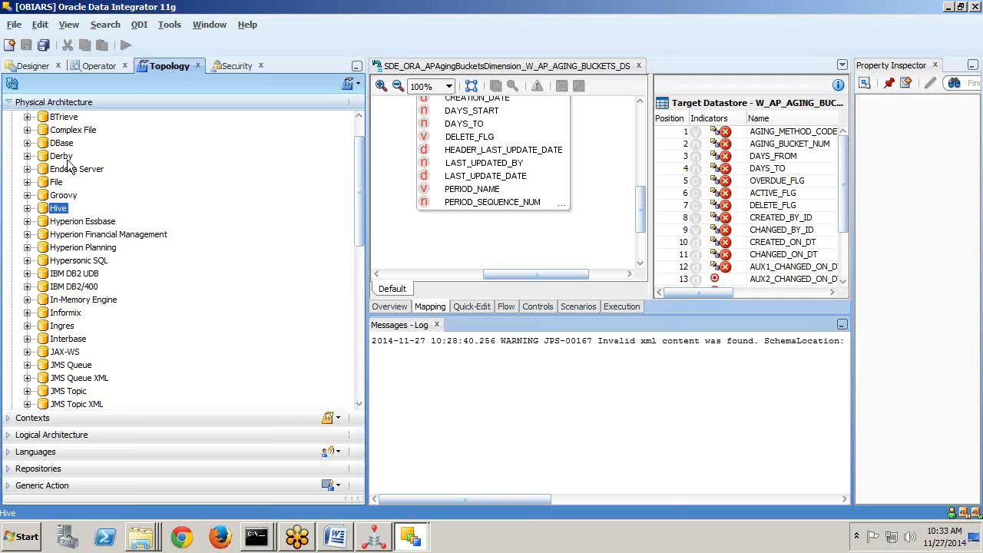
pyautogui.scroll(-7, 69, 174)
pyautogui.scroll(-4, 69, 171)
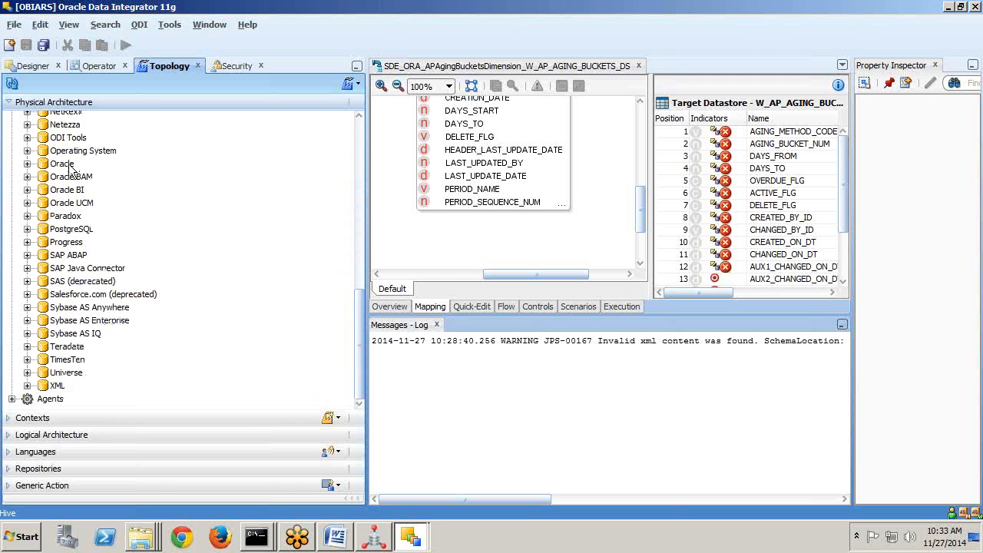
pyautogui.click(68, 346)
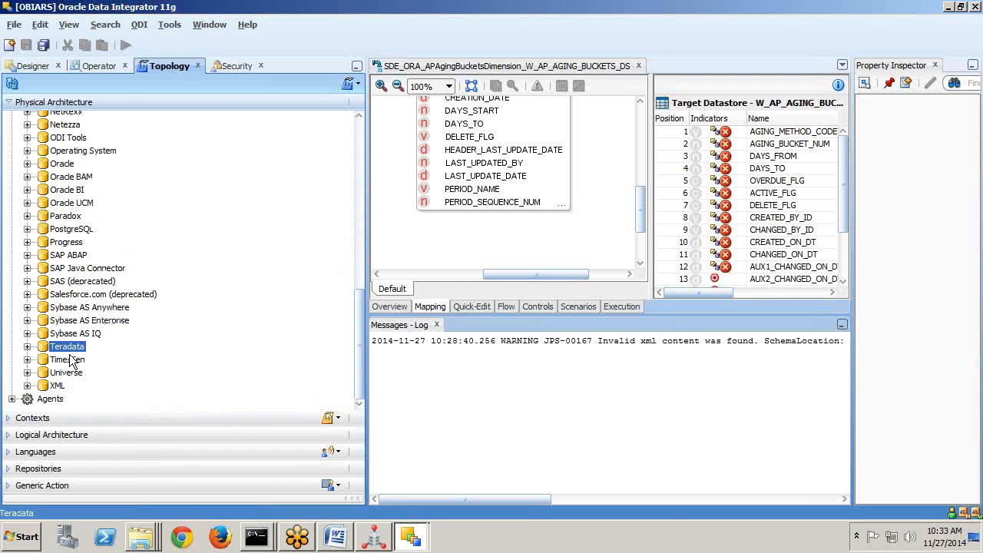
pyautogui.click(69, 360)
pyautogui.click(69, 348)
pyautogui.click(79, 374)
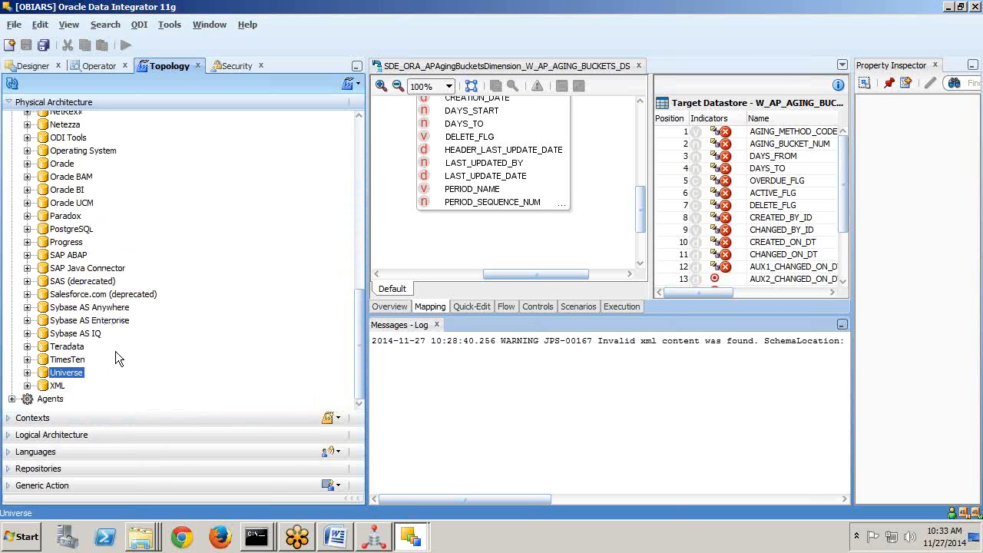
pyautogui.scroll(3, 116, 347)
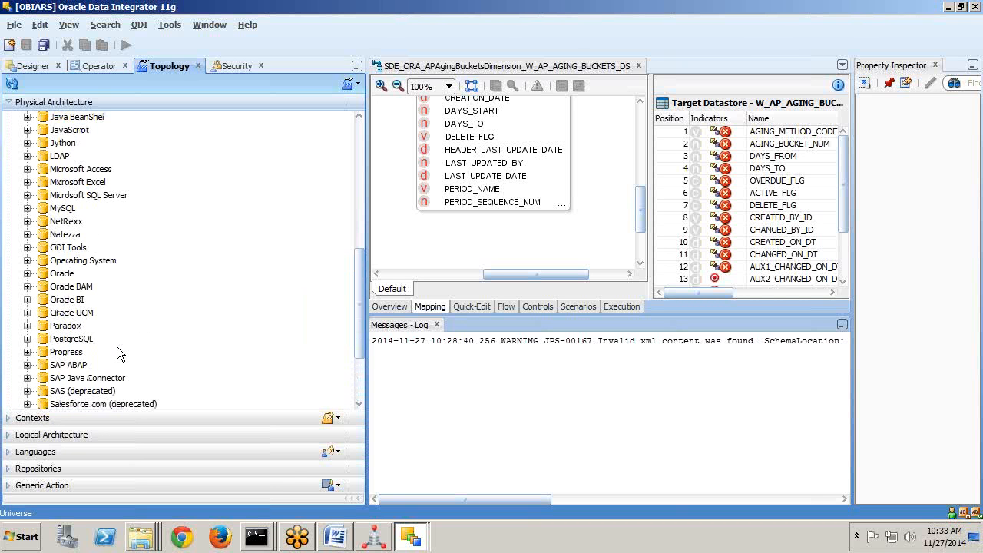
# In Security, expand Users, view New User and New Profile options, and select BIA_ETL_DEVELOPER.
pyautogui.click(232, 67)
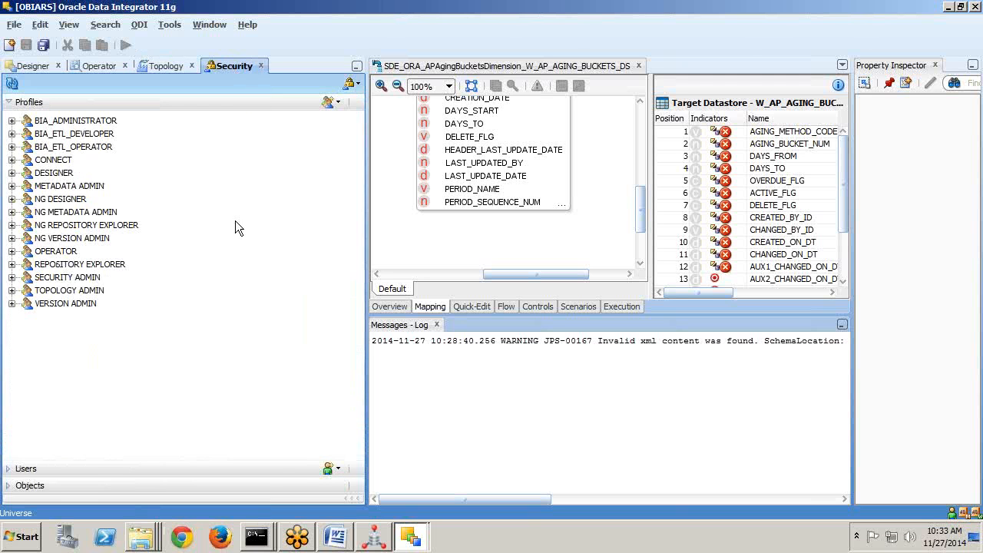
pyautogui.click(16, 470)
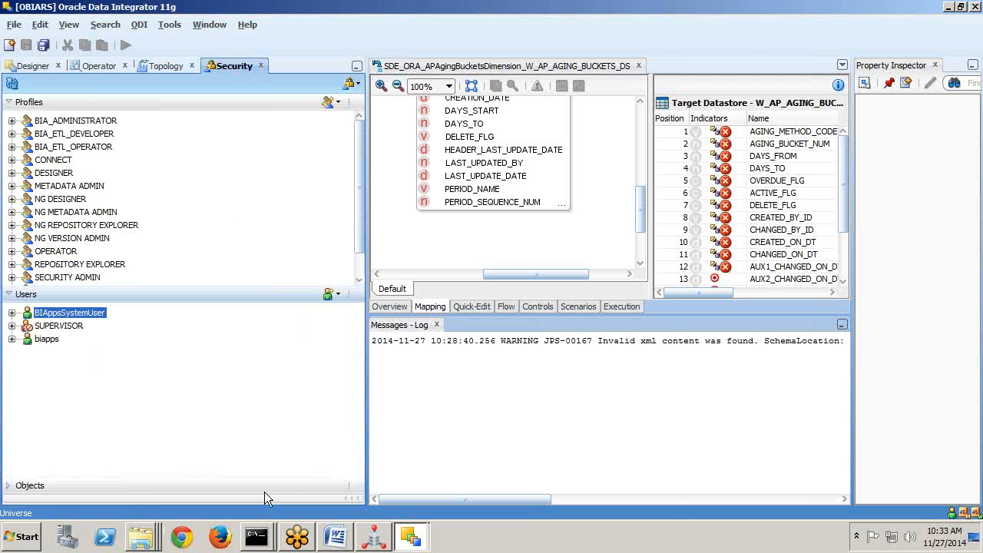
pyautogui.click(336, 293)
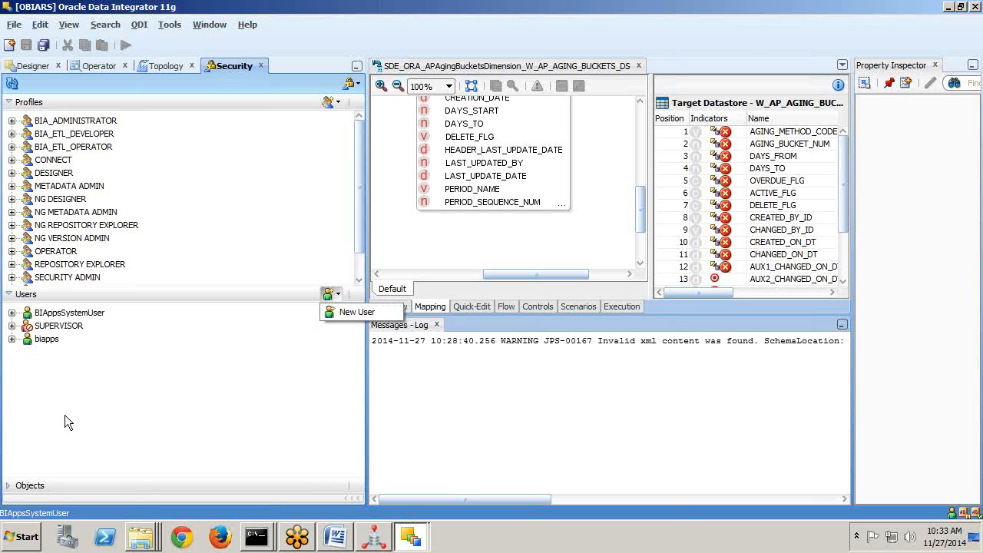
pyautogui.click(315, 131)
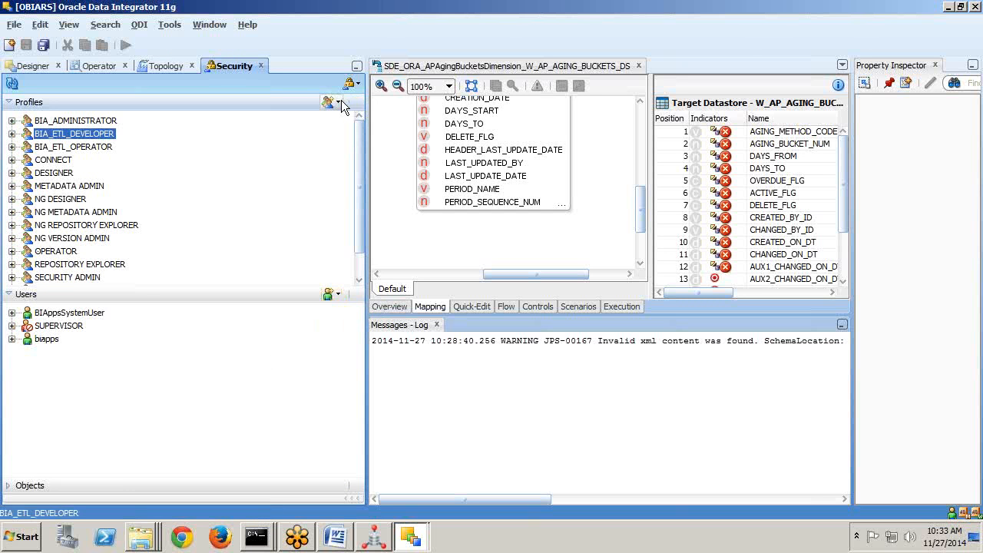
pyautogui.click(335, 101)
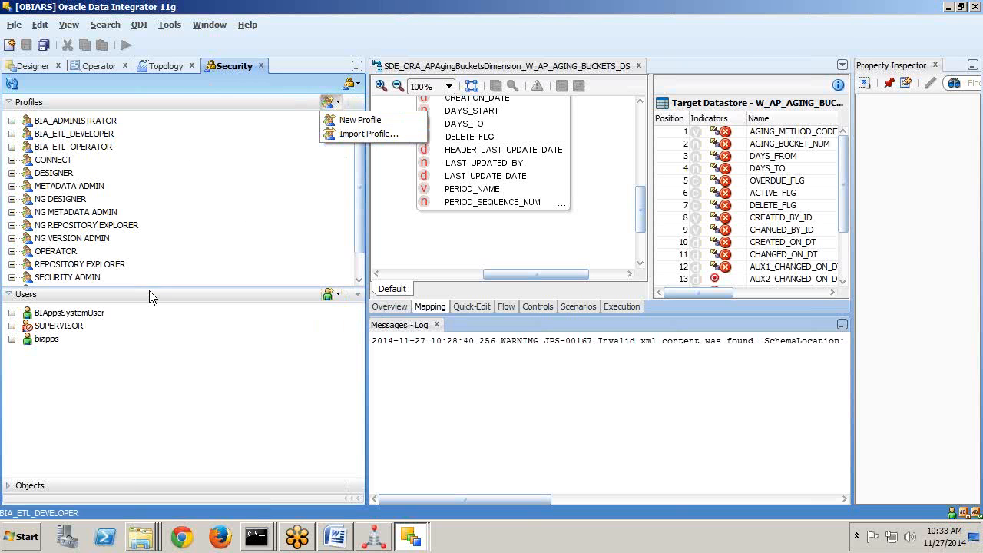
pyautogui.hotkey('alt', 'Tab')
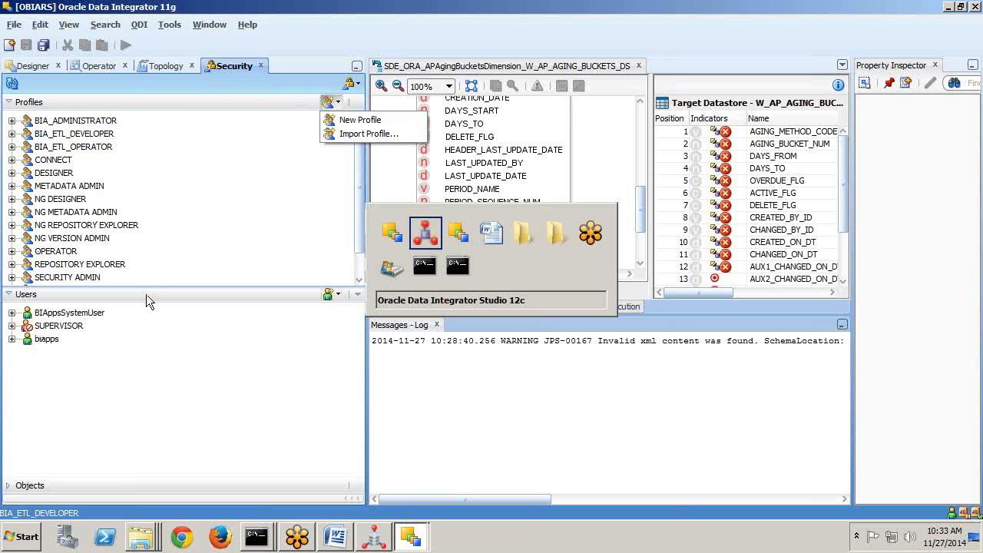
# Return to the Word architecture diagram and highlight the Designer, Operator and Topology boxes in yellow.
pyautogui.hotkey('alt', 'Tab')
pyautogui.hotkey('alt', 'Tab')
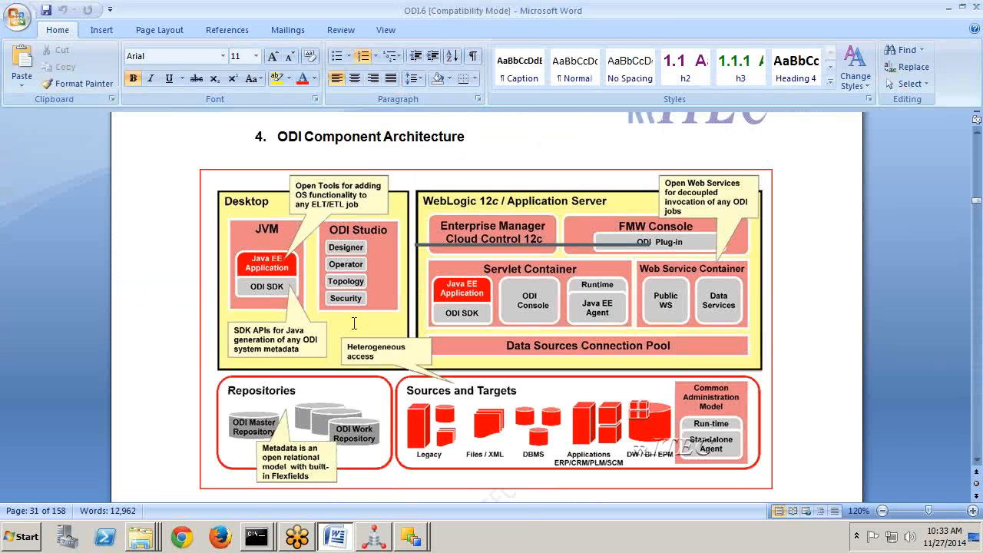
pyautogui.click(964, 201)
pyautogui.click(893, 245)
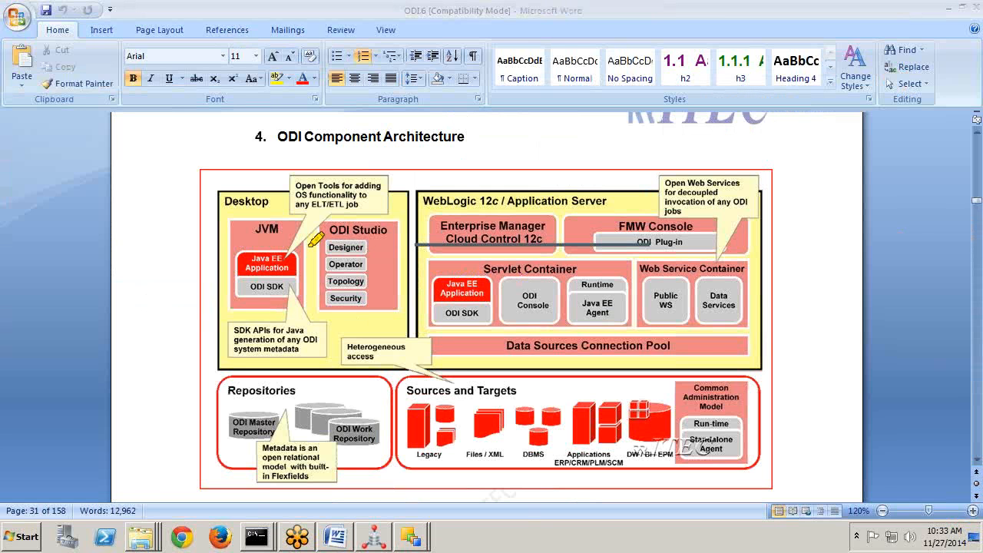
pyautogui.moveTo(313, 247); pyautogui.dragTo(377, 247)
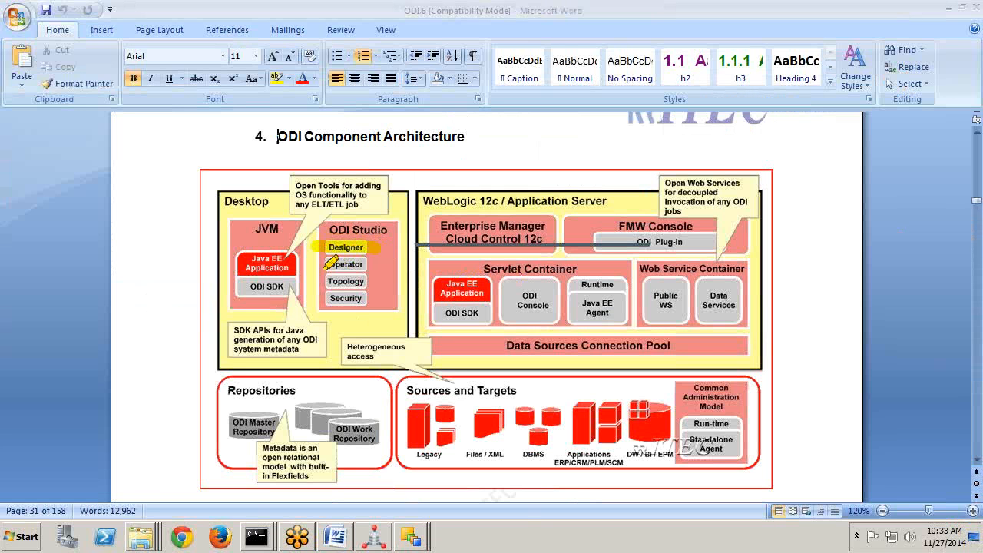
pyautogui.moveTo(323, 264)
pyautogui.mouseDown()
pyautogui.moveTo(369, 264)
pyautogui.moveTo(374, 300)
pyautogui.mouseUp()
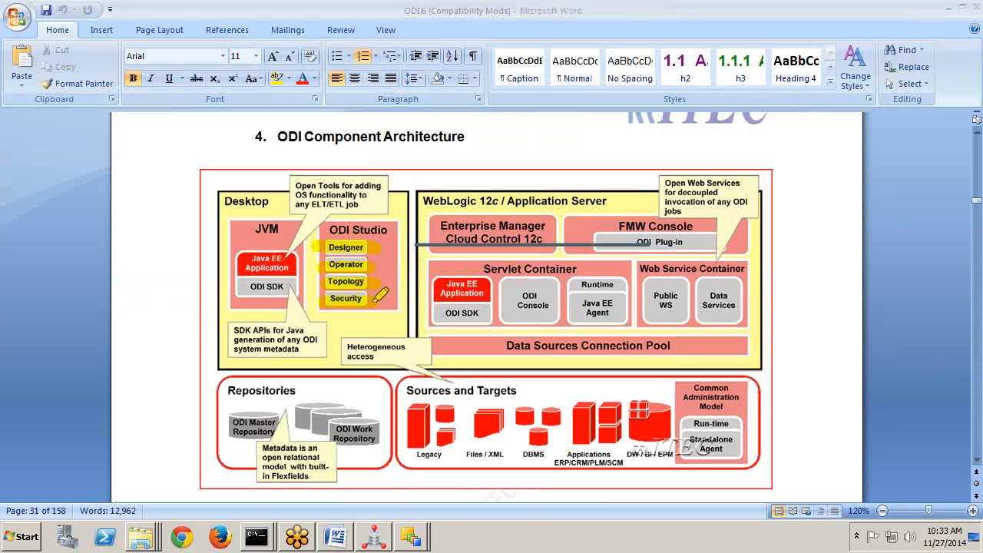
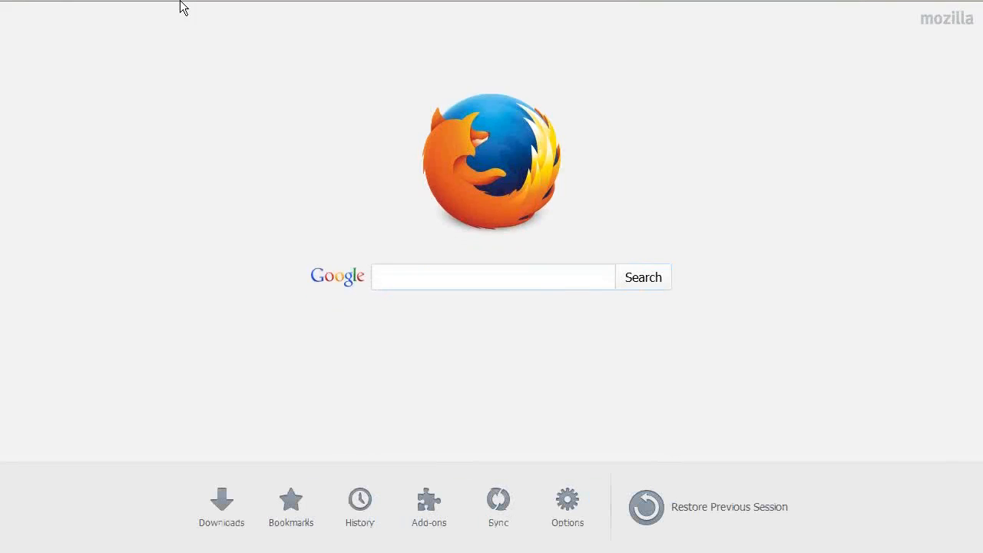
# Load http:rritec:7001/console in Firefox and show the WebLogic login page full screen.
pyautogui.moveTo(201, 1)
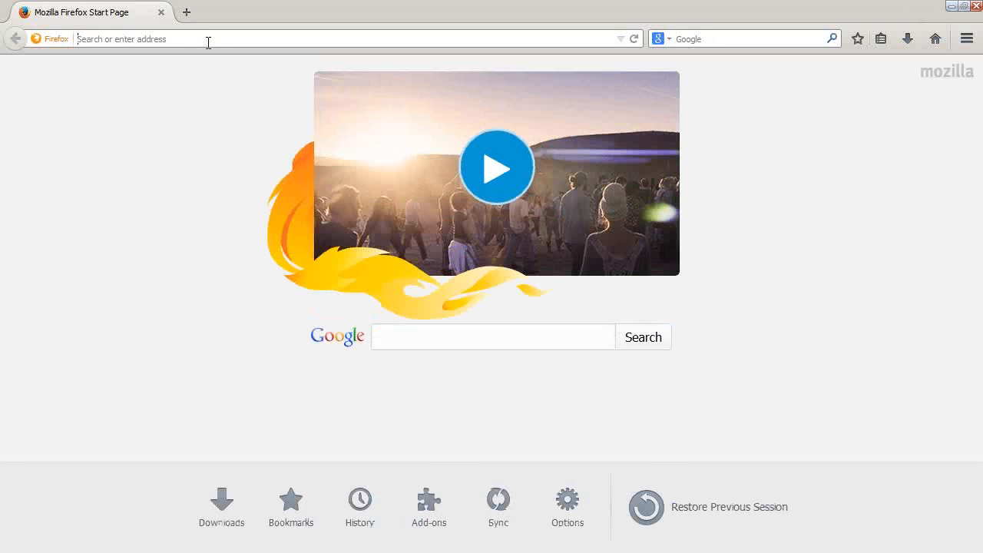
pyautogui.write('http')
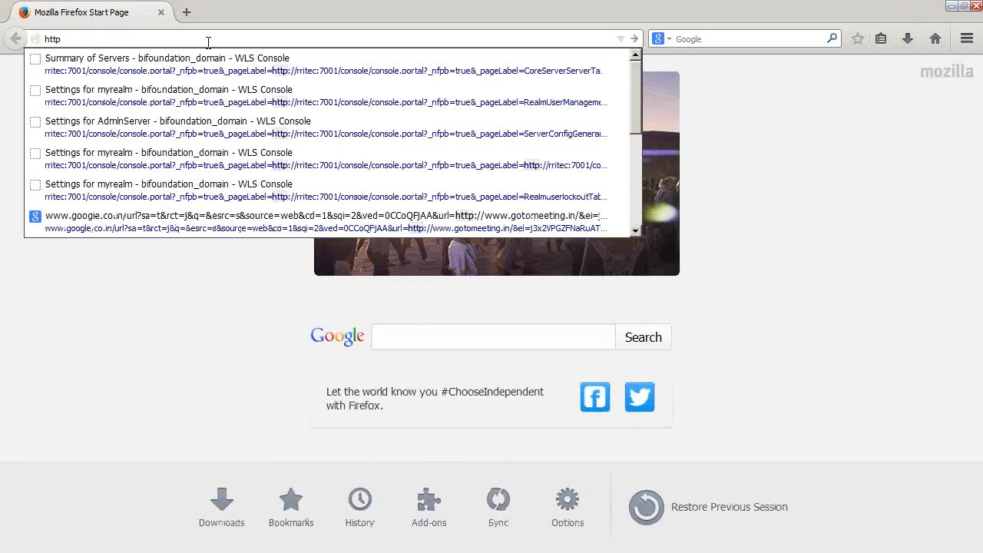
pyautogui.write(':rrite')
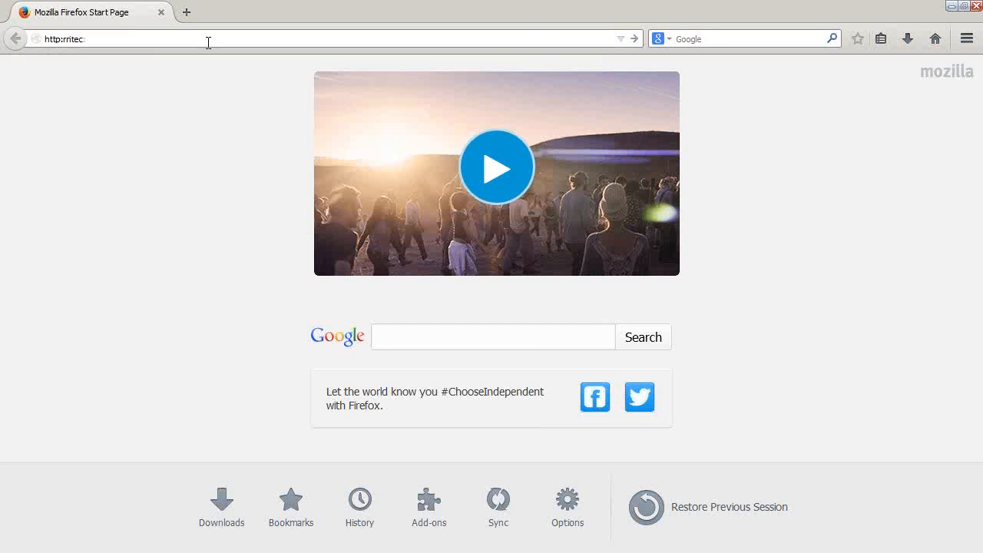
pyautogui.write('c:7001/console')
pyautogui.press('Return')
pyautogui.press('F11')
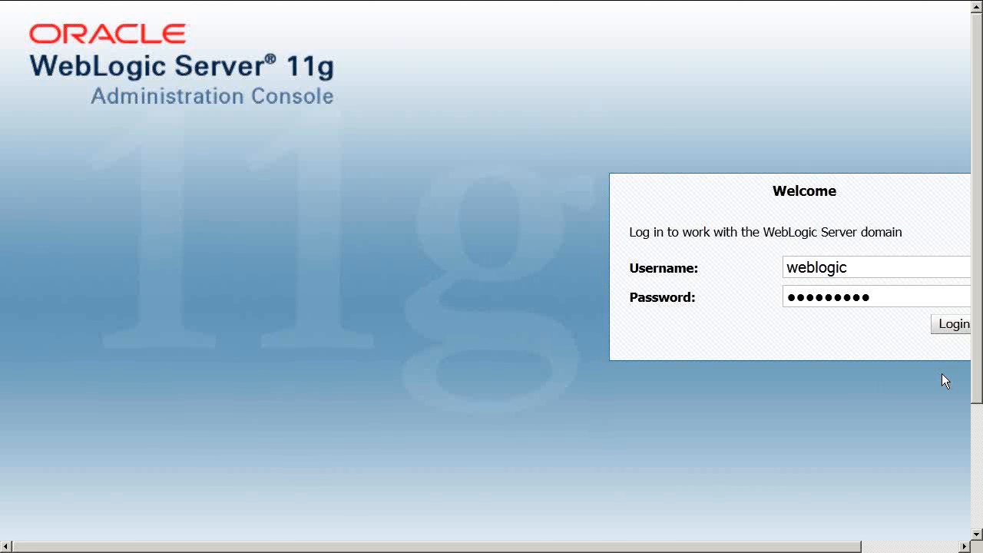
# Log in and navigate through Environment to the Summary of Servers list.
pyautogui.click(947, 325)
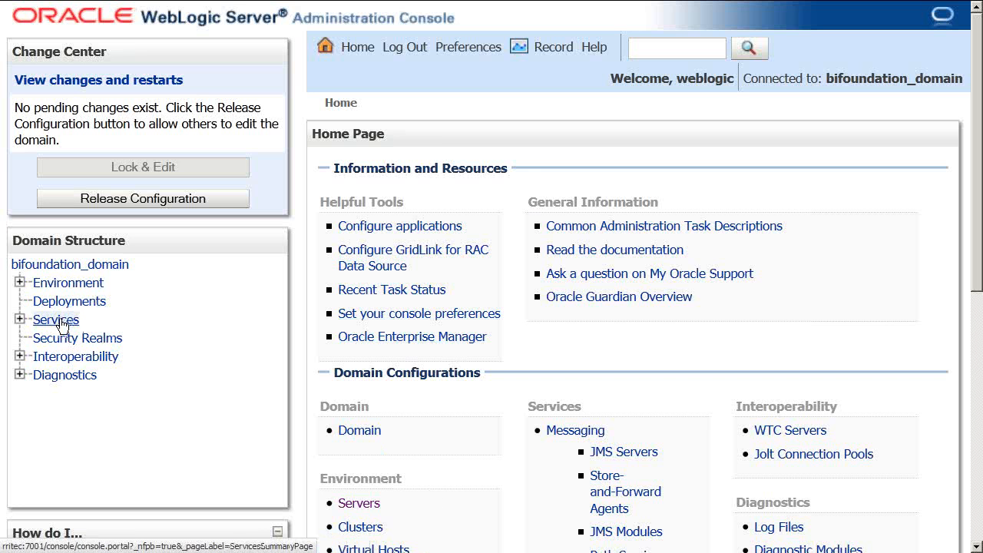
pyautogui.click(60, 321)
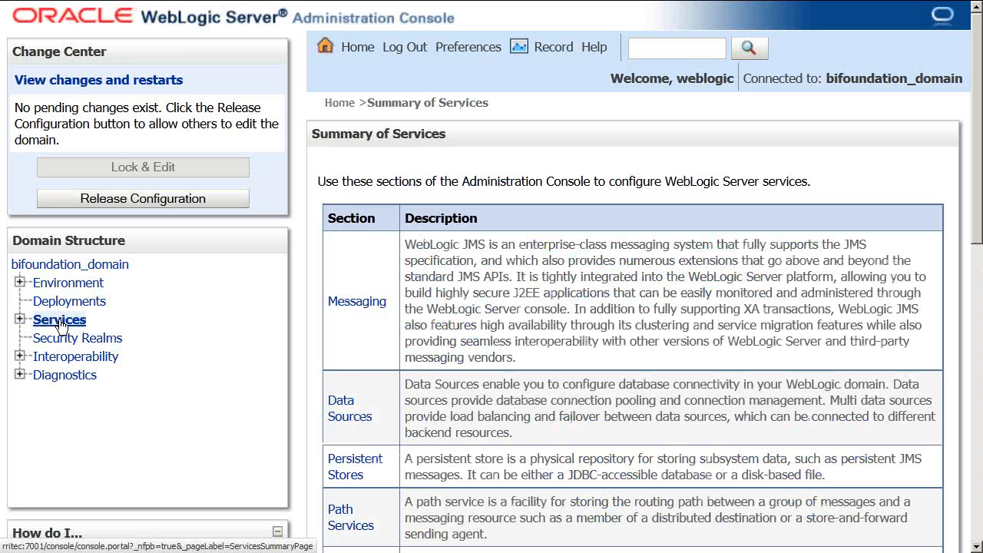
pyautogui.click(90, 286)
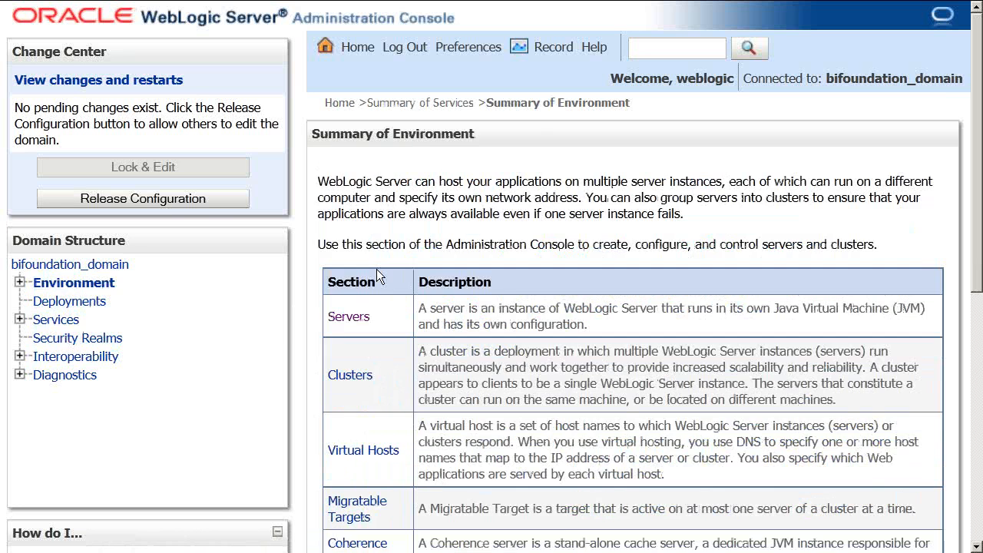
pyautogui.click(353, 321)
pyautogui.scroll(-5, 551, 375)
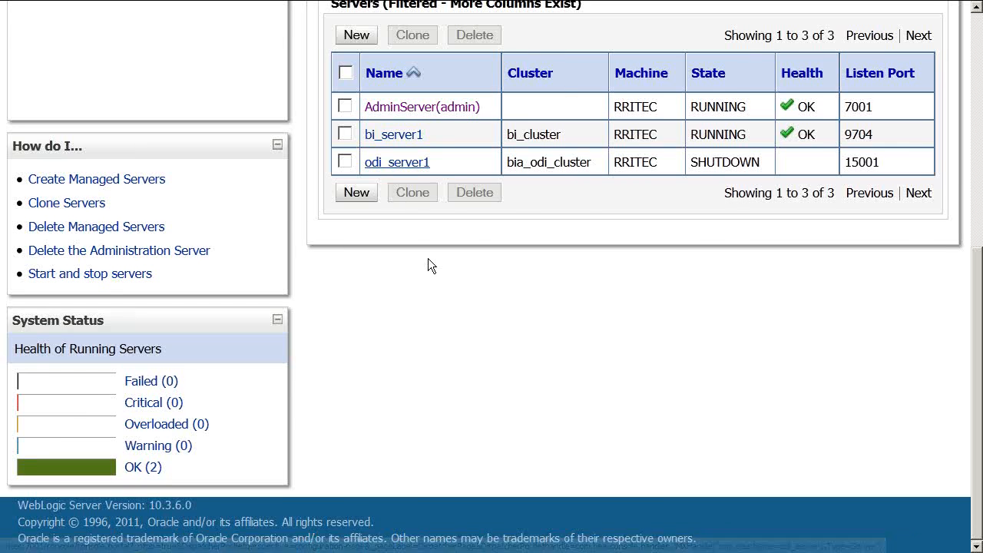
pyautogui.scroll(5, 428, 261)
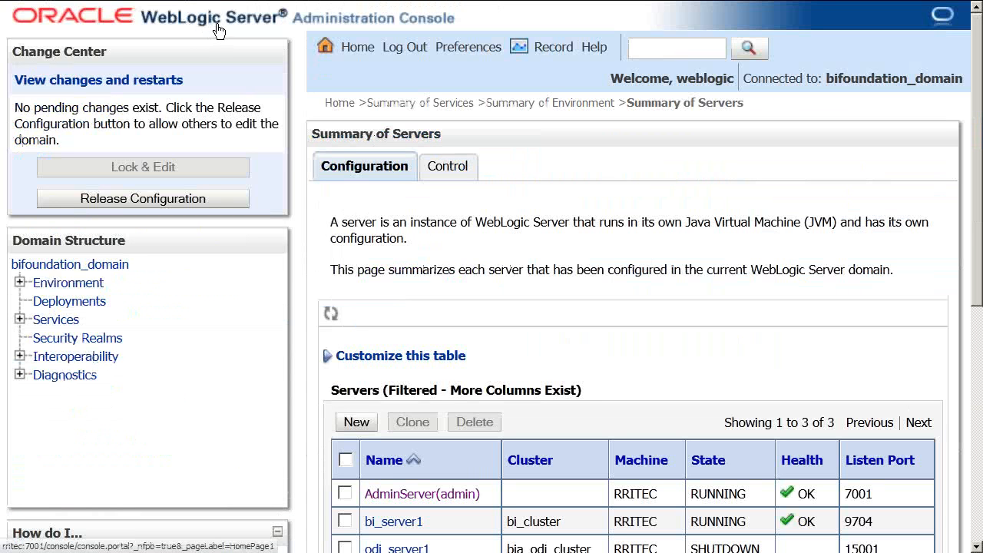
# Select 'console' in the page address and tick odi_server1 in the servers table.
pyautogui.moveTo(193, 23)
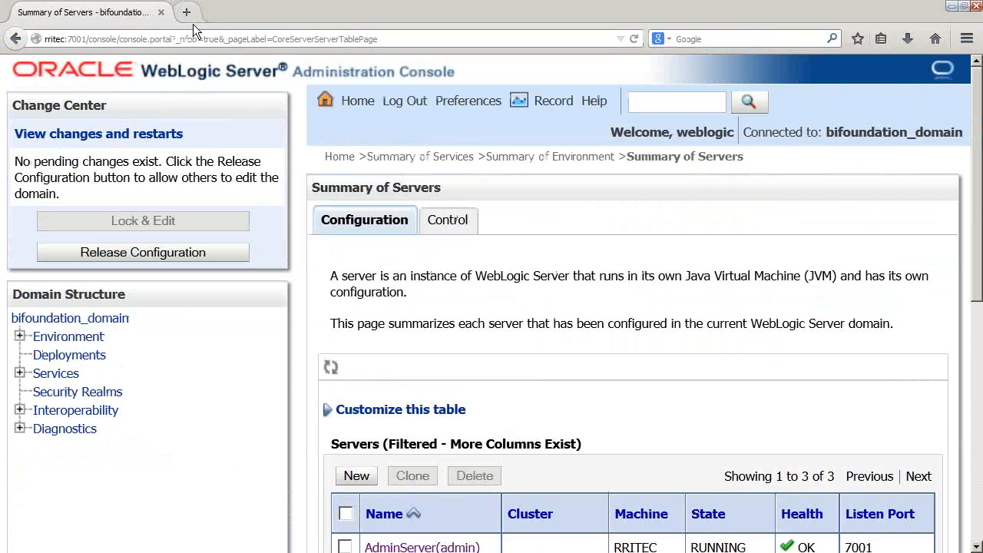
pyautogui.doubleClick(137, 40)
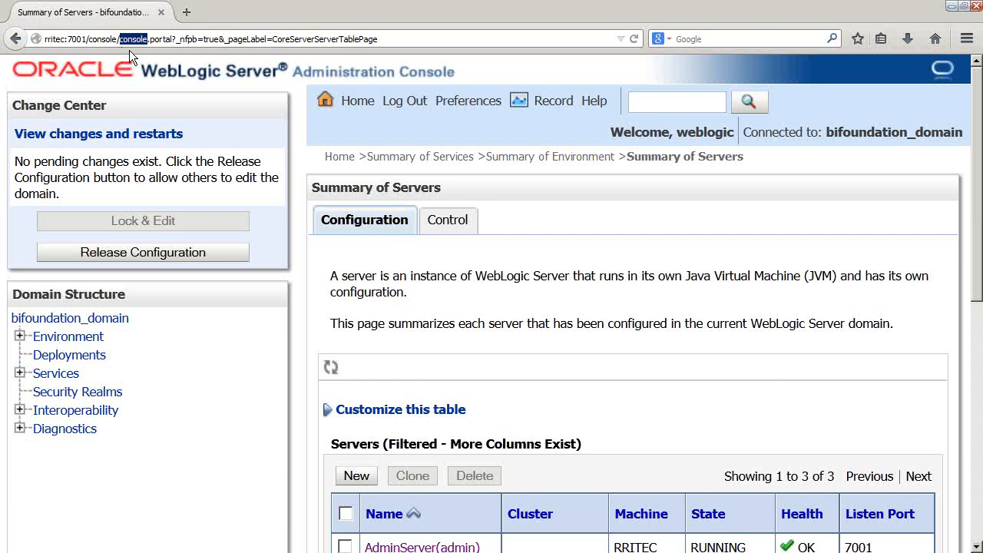
pyautogui.scroll(-5, 423, 399)
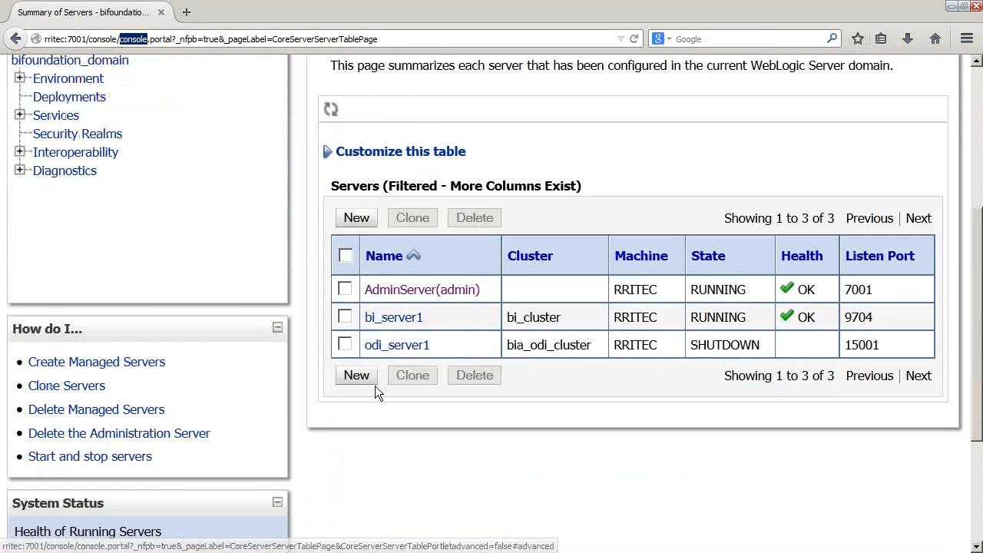
pyautogui.click(348, 345)
pyautogui.scroll(5, 449, 389)
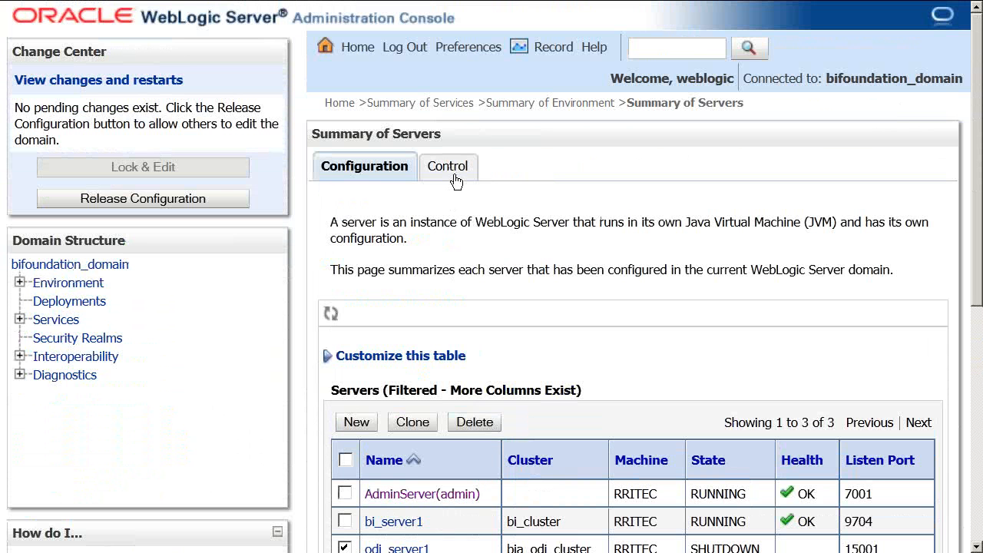
# Start odi_server1 from the Control tab, then switch back to the Word document.
pyautogui.click(455, 181)
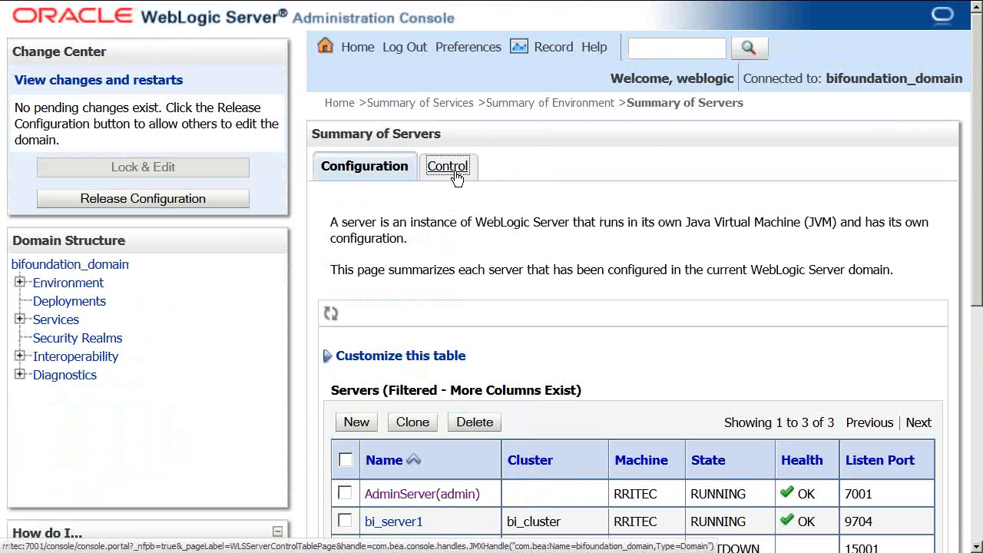
pyautogui.scroll(-3, 762, 431)
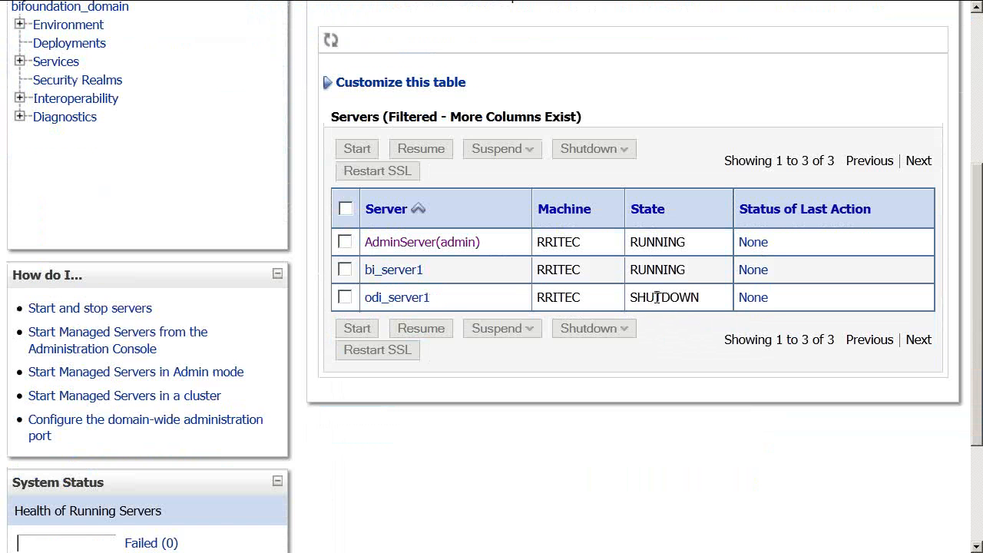
pyautogui.click(344, 297)
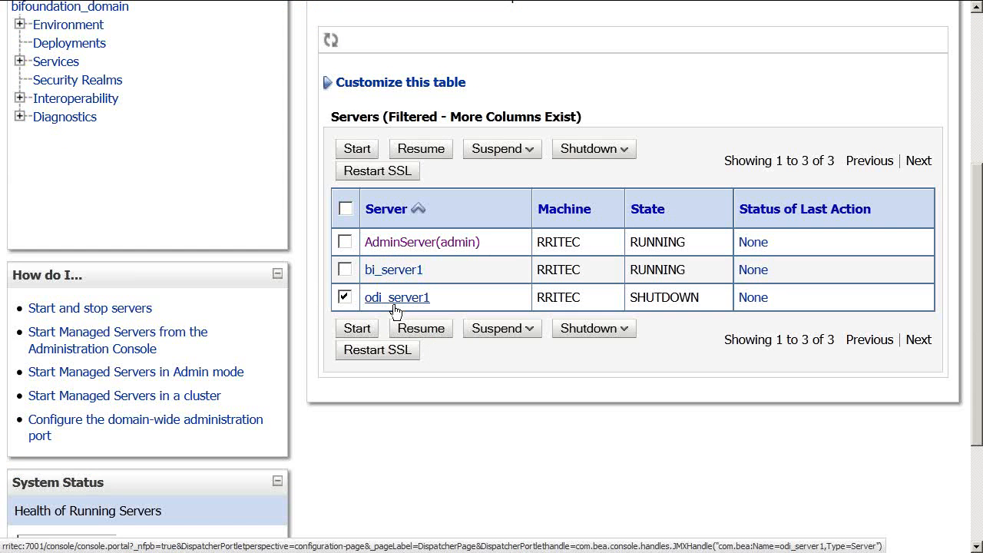
pyautogui.click(357, 149)
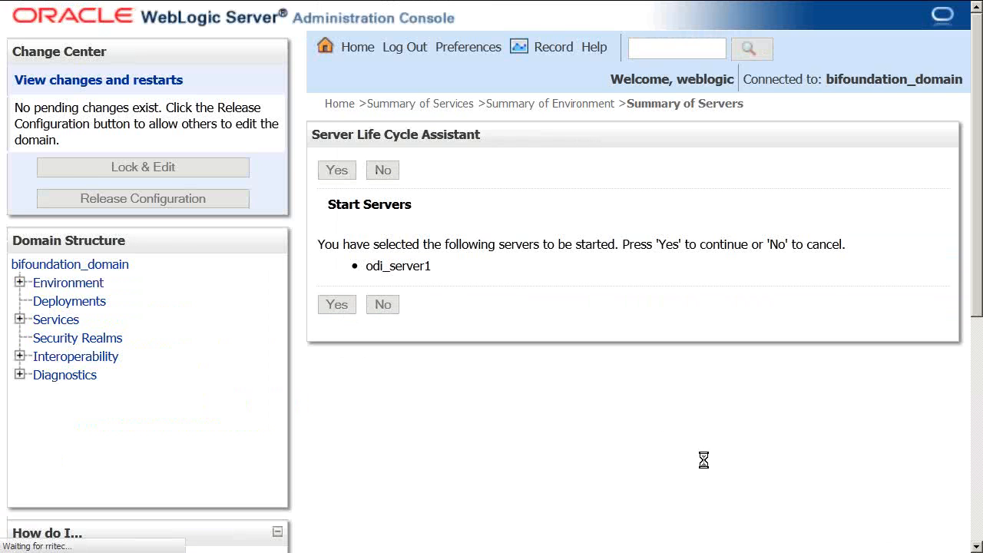
pyautogui.scroll(-5, 745, 463)
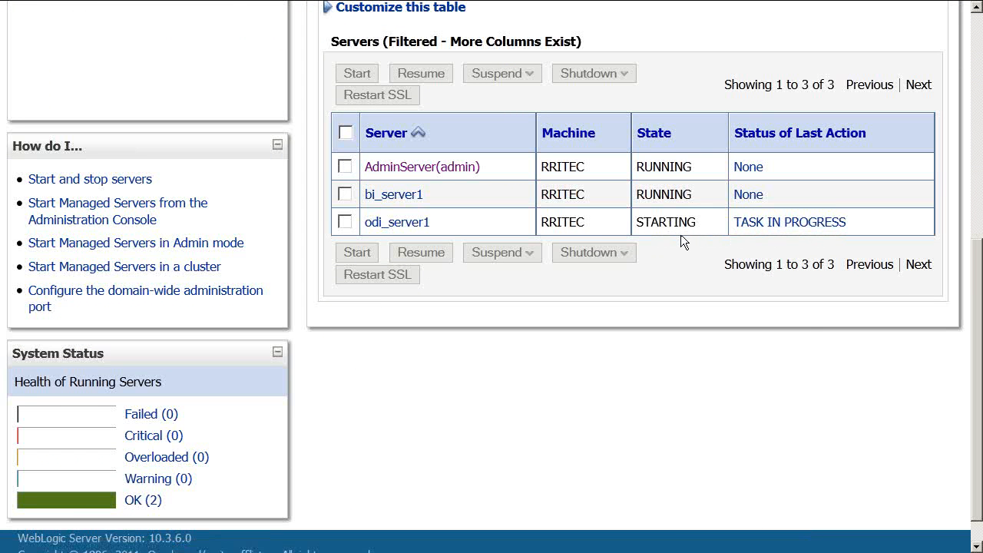
pyautogui.hotkey('alt', 'Tab')
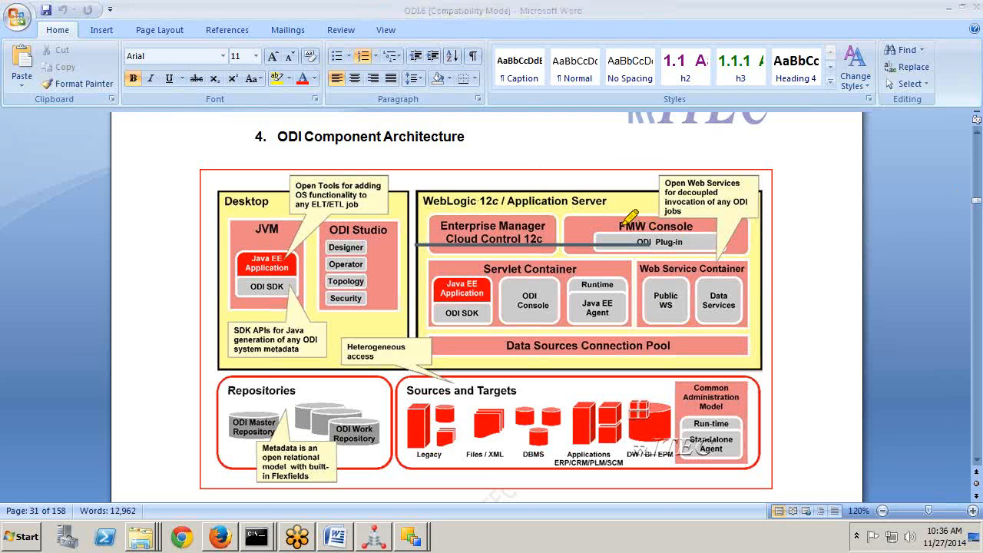
# Highlight FMW Console in the diagram and minimize everything to show the desktop.
pyautogui.moveTo(623, 226); pyautogui.dragTo(696, 224)
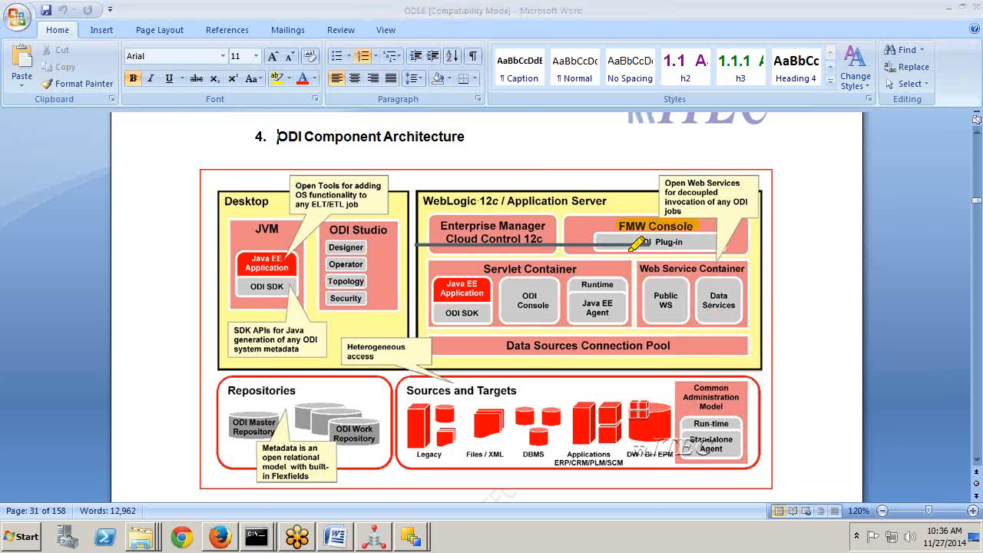
pyautogui.press('super+d')
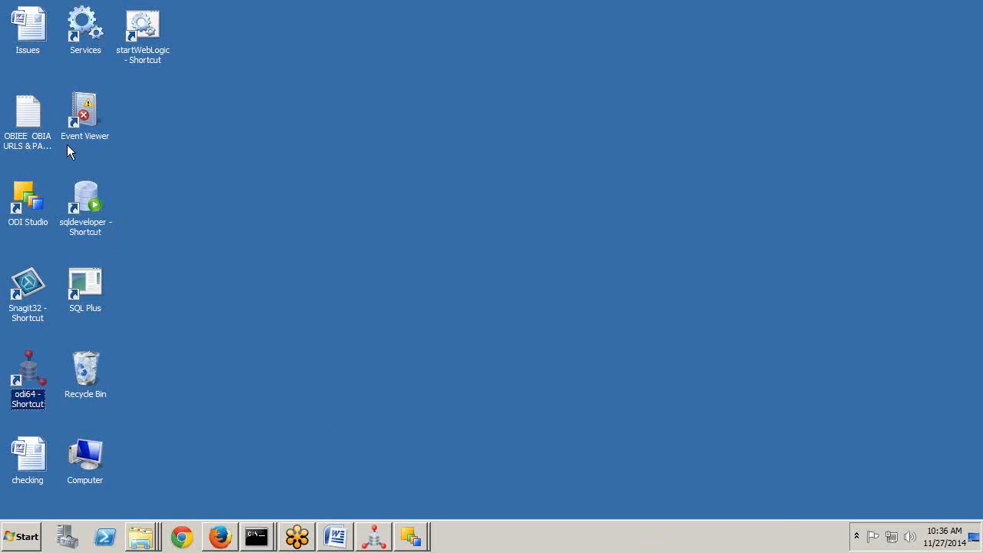
# Copy the odiconsole URL from the OBIEE OBIA URLs and passwords notes and return to Firefox.
pyautogui.doubleClick(35, 123)
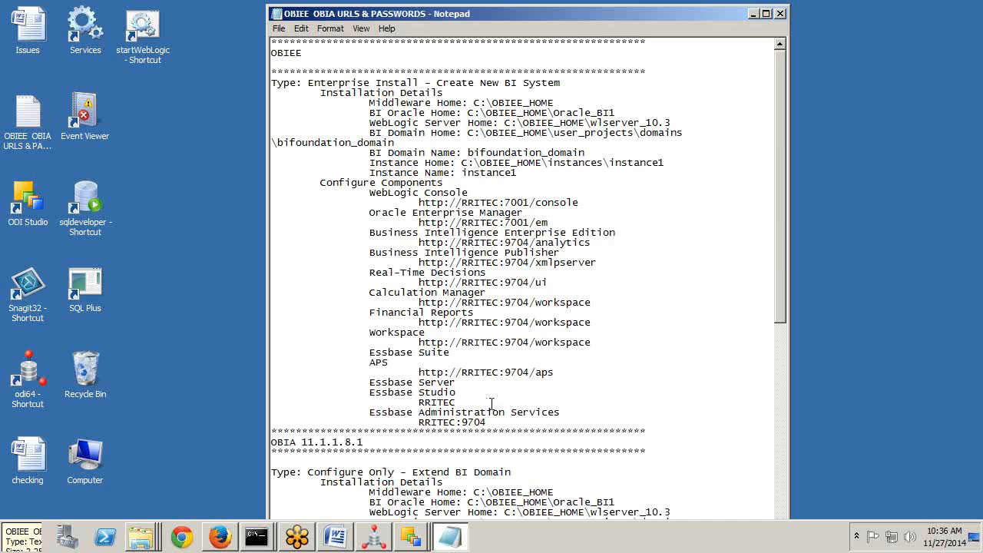
pyautogui.scroll(-11, 483, 391)
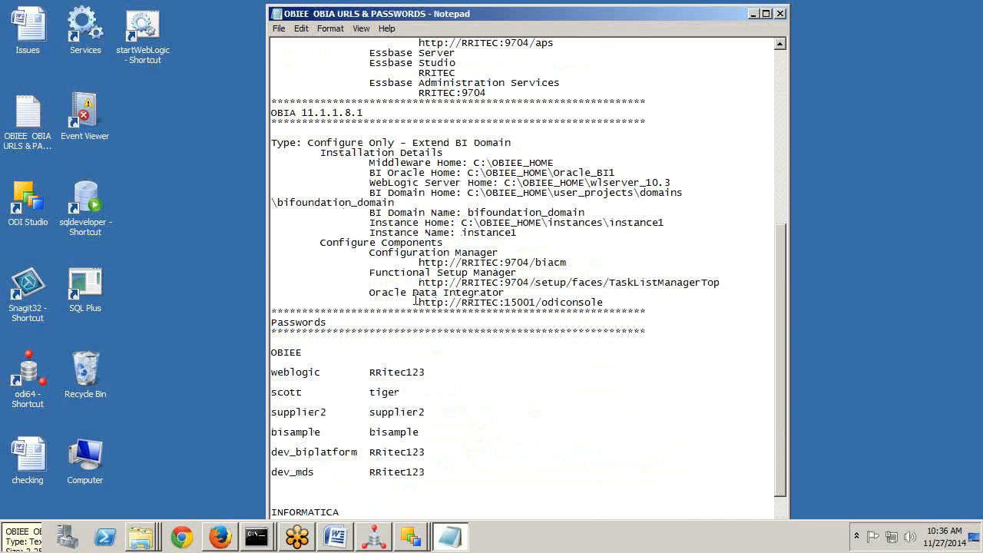
pyautogui.moveTo(369, 291); pyautogui.dragTo(505, 293)
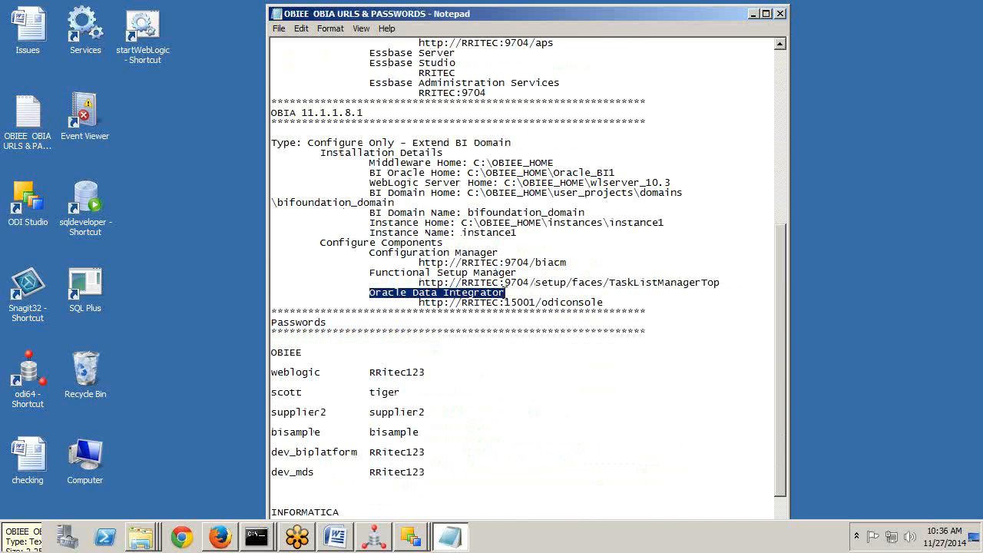
pyautogui.moveTo(419, 303); pyautogui.dragTo(606, 303)
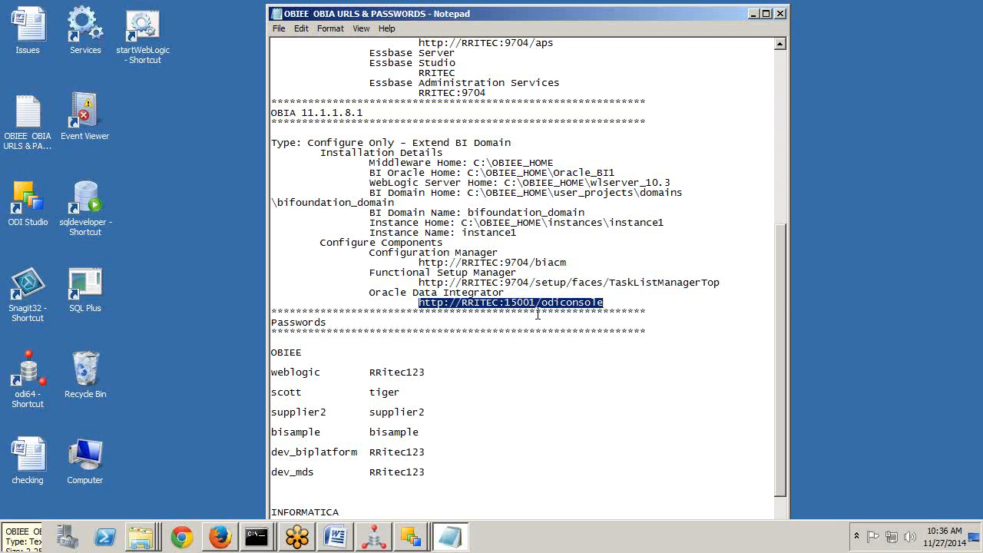
pyautogui.hotkey('alt', 'Tab')
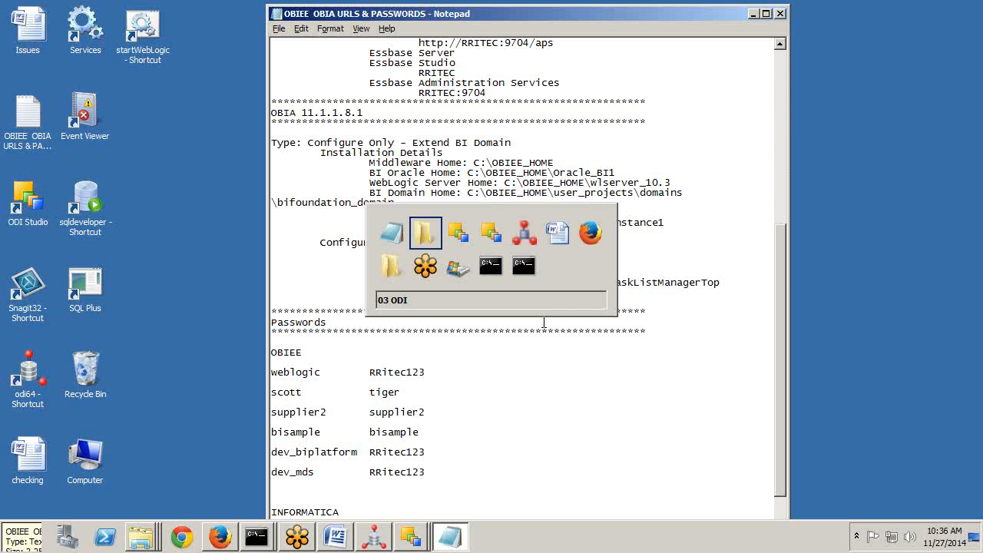
pyautogui.hotkey('alt', 'Tab')
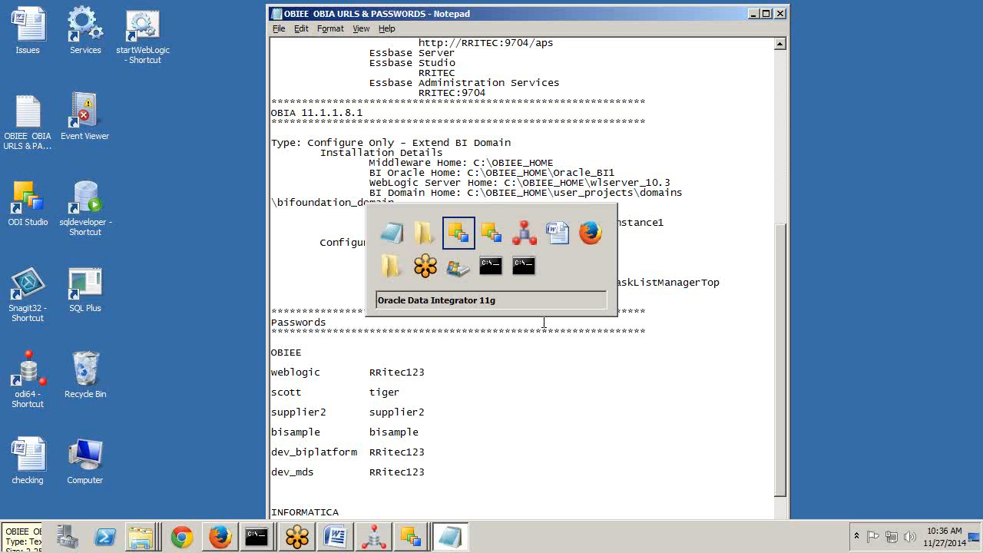
pyautogui.hotkey('alt', 'Tab')
pyautogui.hotkey('alt', 'Tab')
pyautogui.hotkey('alt', 'Tab')
pyautogui.hotkey('alt', 'Tab')
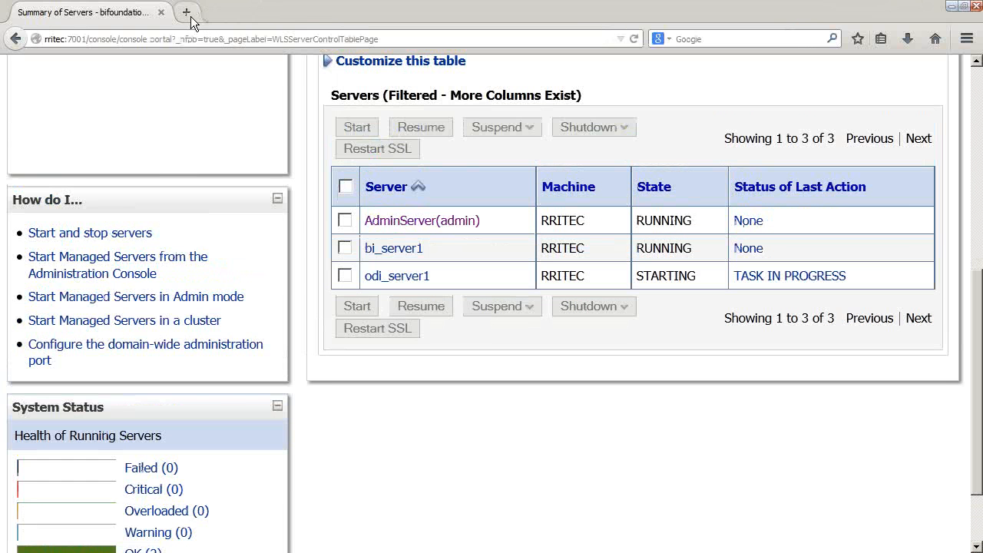
# Try rritec:15001/odiconsole in a new tab, which fails to connect, then return to the servers tab.
pyautogui.click(186, 12)
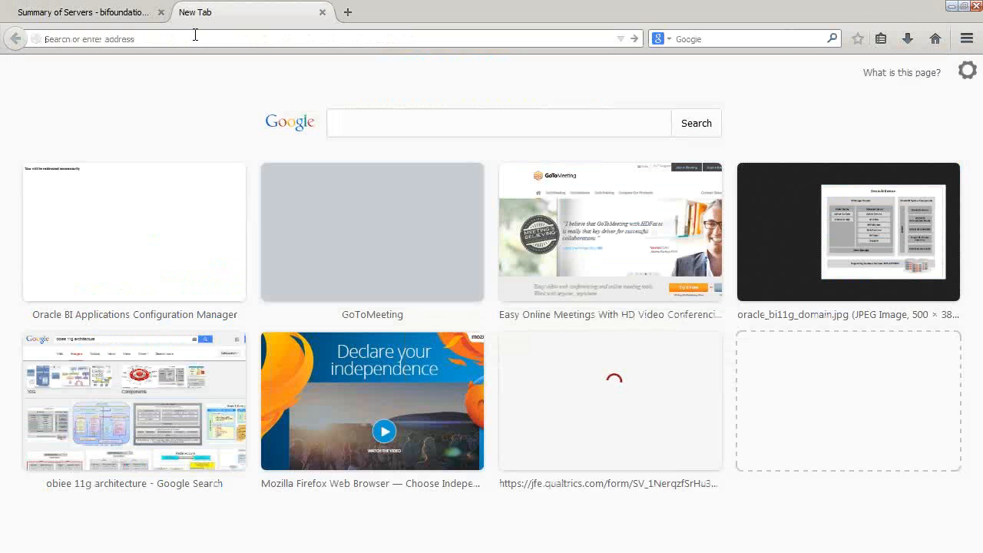
pyautogui.write('http://rritec:15001/odiconsole/')
pyautogui.press('Return')
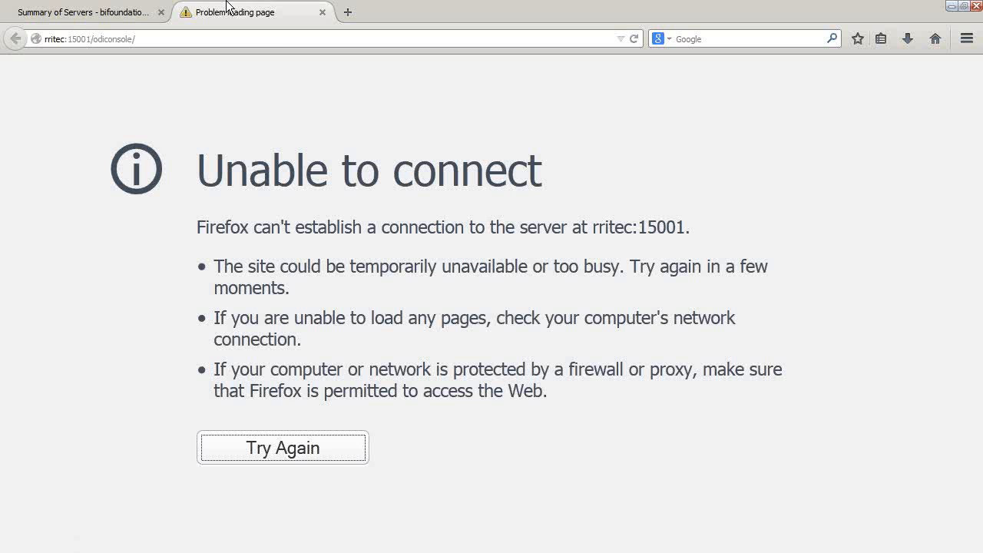
pyautogui.press('F11')
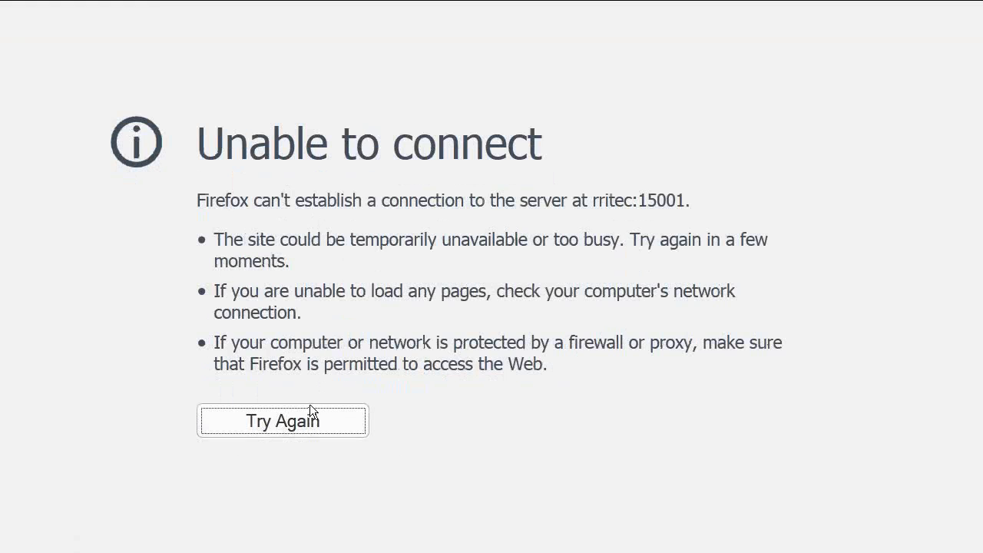
pyautogui.click(125, 14)
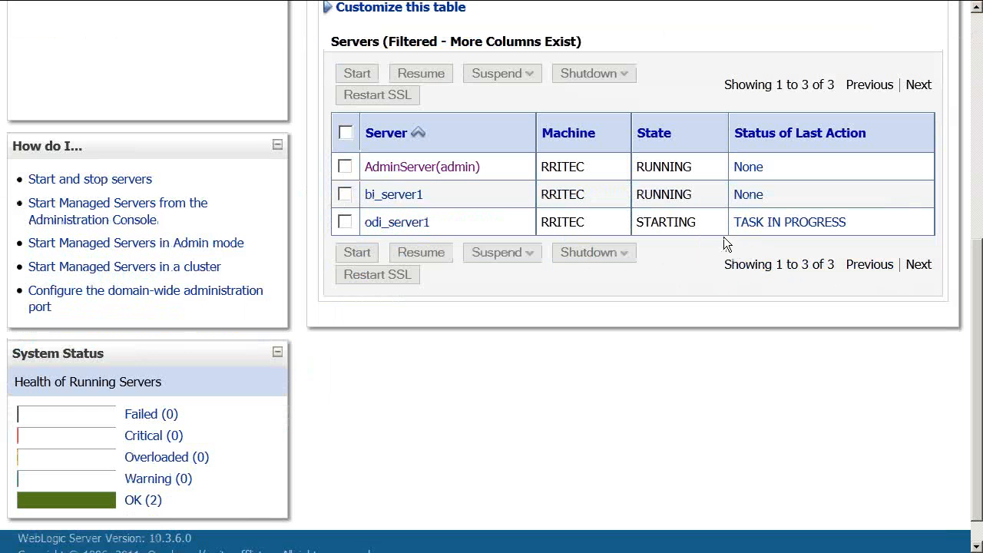
# Mark bi_server1's RUNNING state and odi_server1's STARTING state in the servers table.
pyautogui.scroll(5, 711, 241)
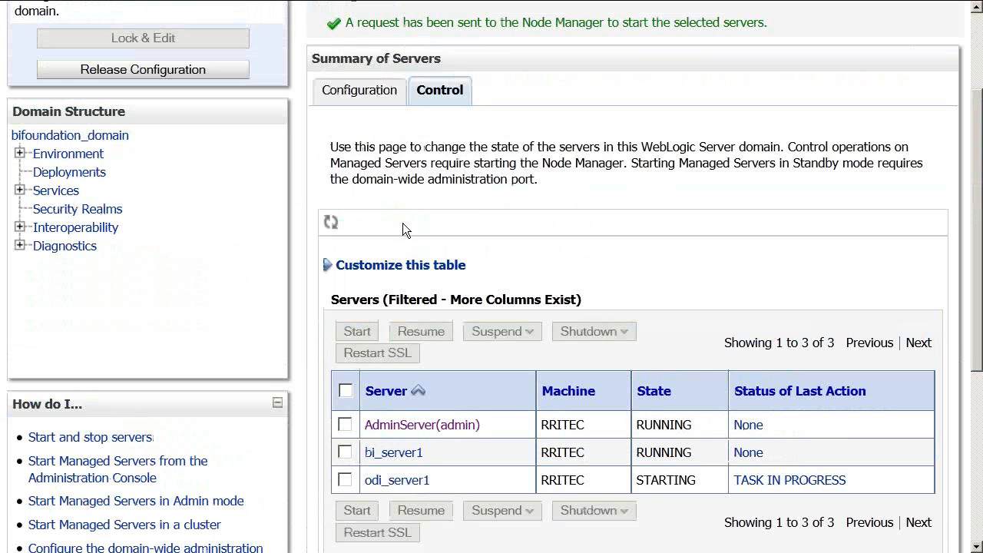
pyautogui.scroll(-6, 774, 340)
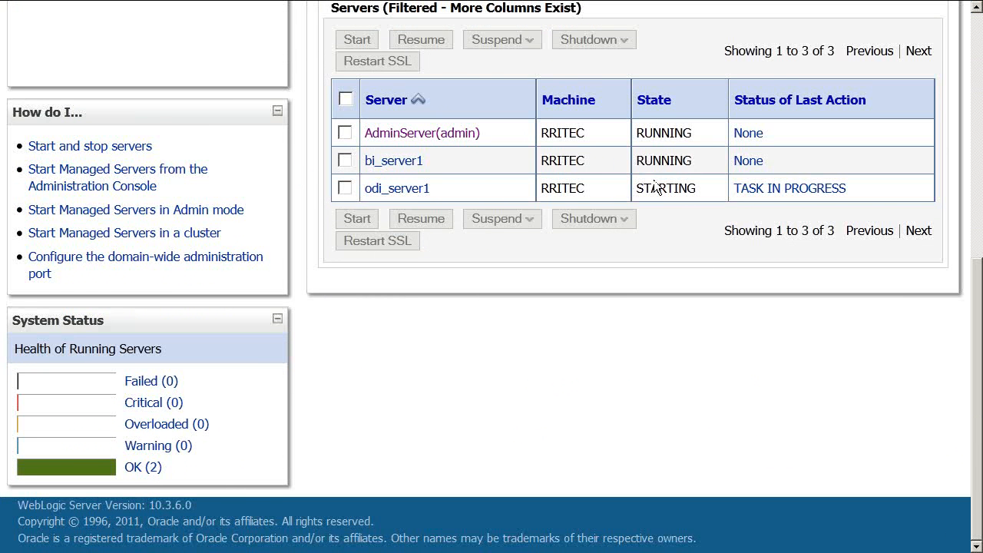
pyautogui.moveTo(646, 162); pyautogui.dragTo(695, 164)
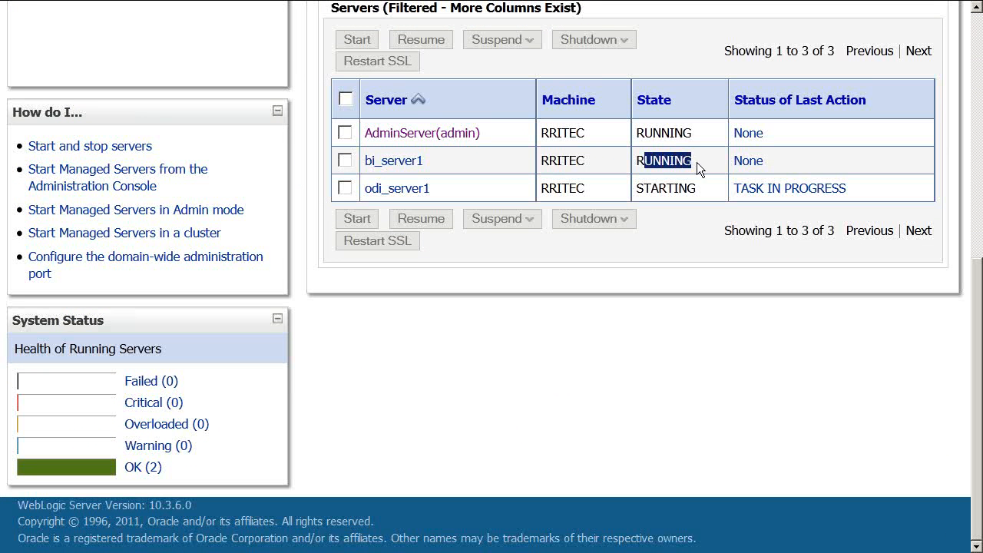
pyautogui.click(657, 190)
pyautogui.moveTo(643, 189); pyautogui.dragTo(698, 192)
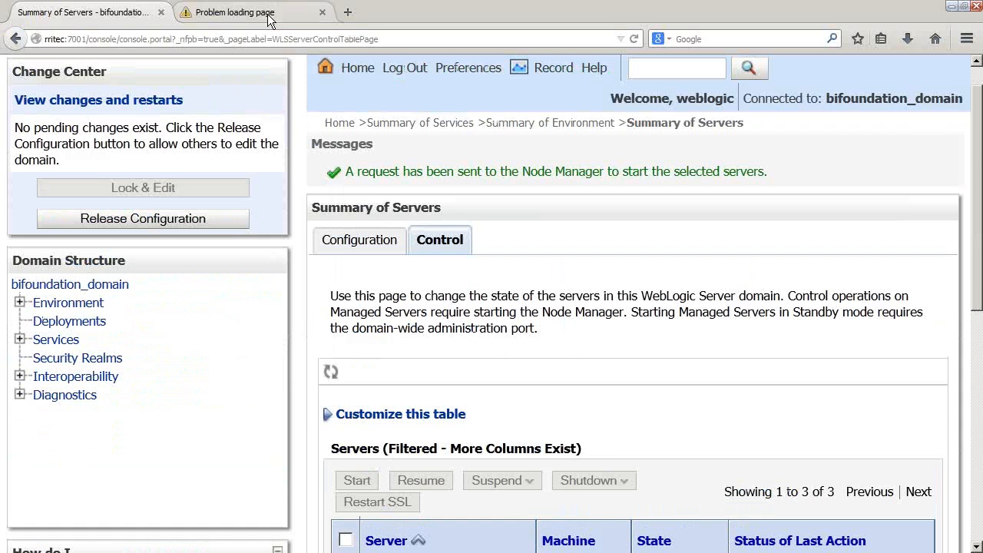
# Recheck the failed odiconsole tab, review the refreshed servers summary, then bring up the Notepad notes.
pyautogui.click(268, 11)
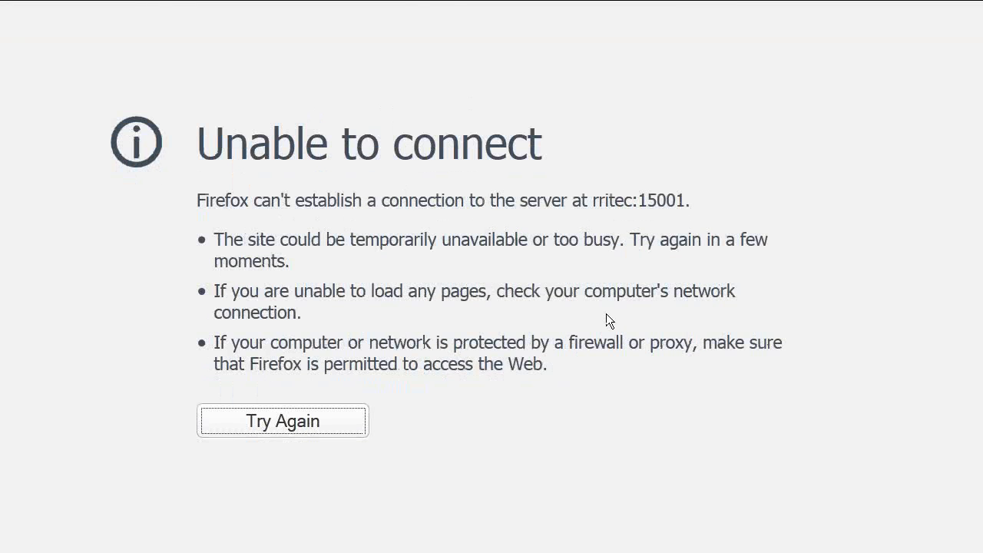
pyautogui.moveTo(180, 34)
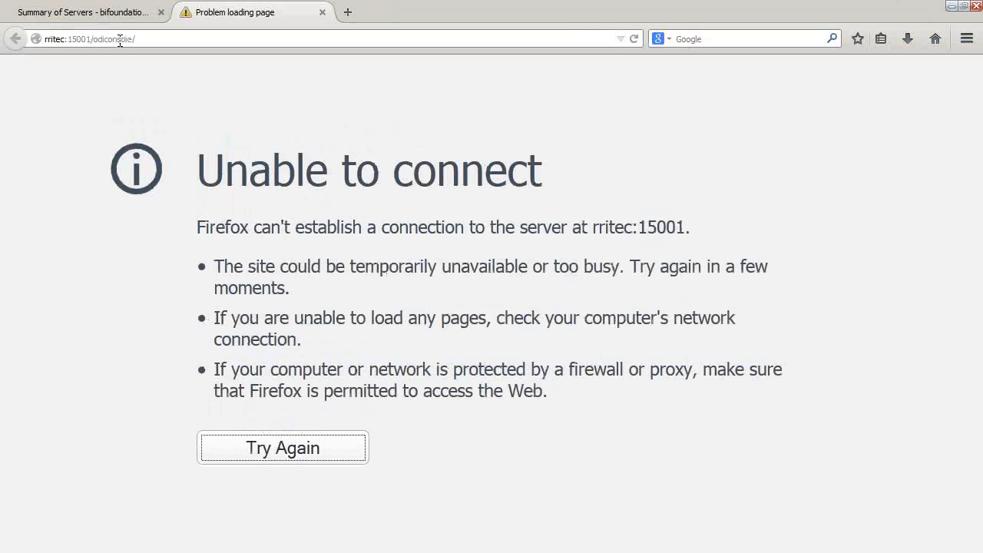
pyautogui.click(86, 13)
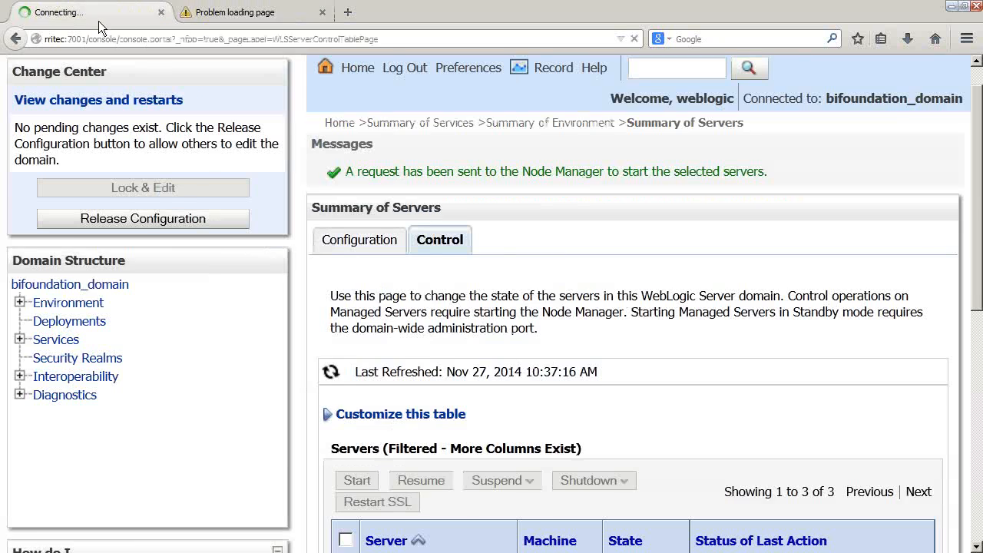
pyautogui.scroll(-3, 704, 372)
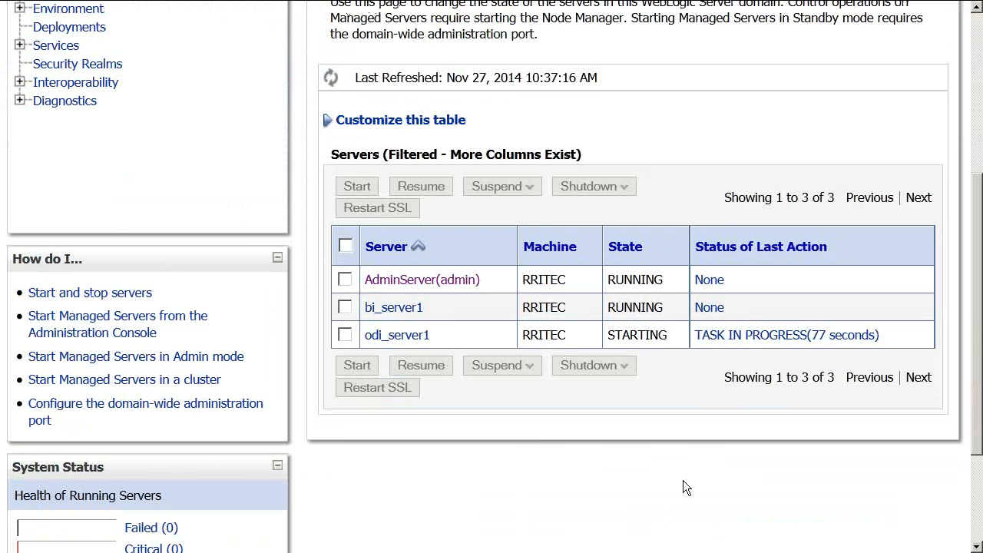
pyautogui.scroll(4, 683, 480)
pyautogui.hotkey('alt', 'Tab')
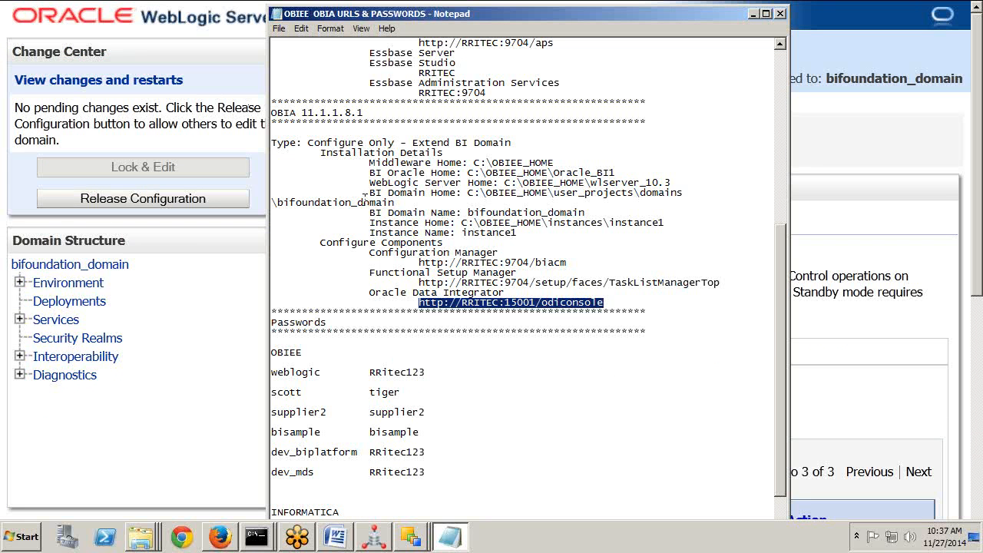
# Glance at the ODI6 Word document, then return to Firefox and open a new blank tab.
pyautogui.hotkey('alt', 'Tab')
pyautogui.press('Tab')
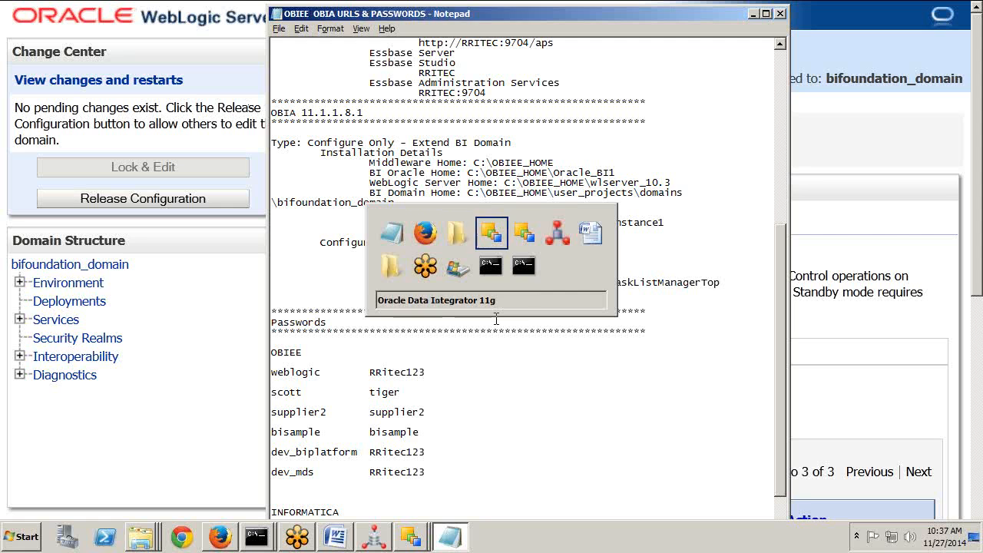
pyautogui.press('Tab')
pyautogui.press('Tab')
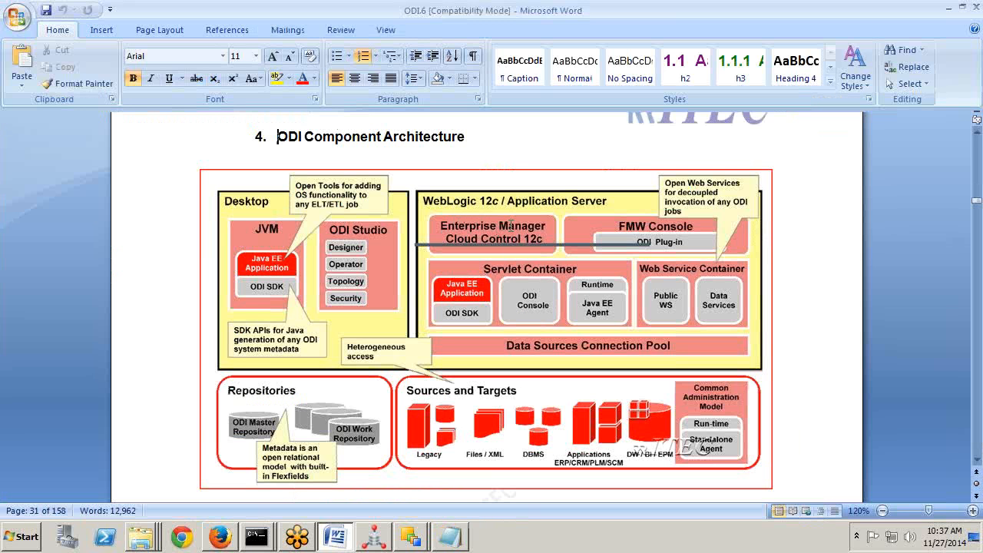
pyautogui.hotkey('alt', 'Tab')
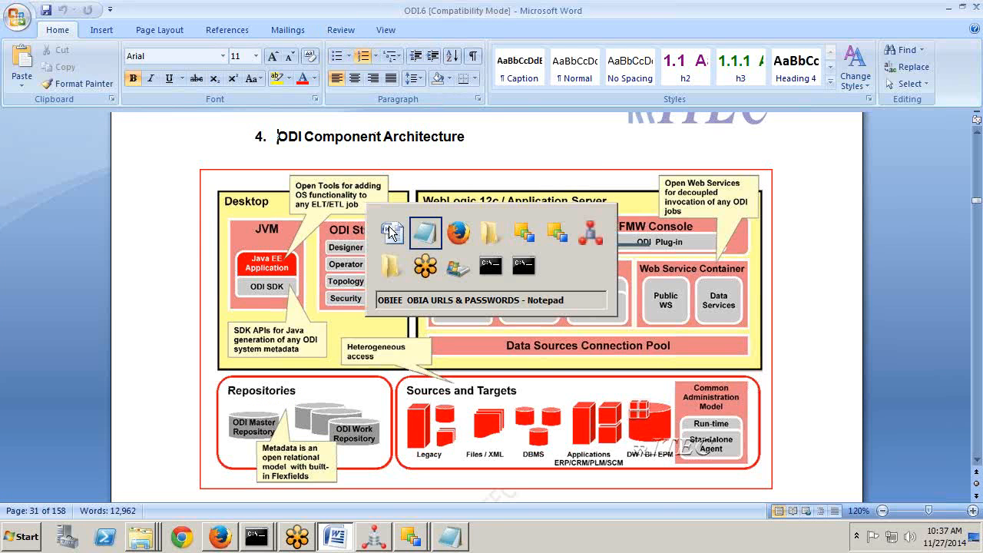
pyautogui.hotkey('alt', 'Tab')
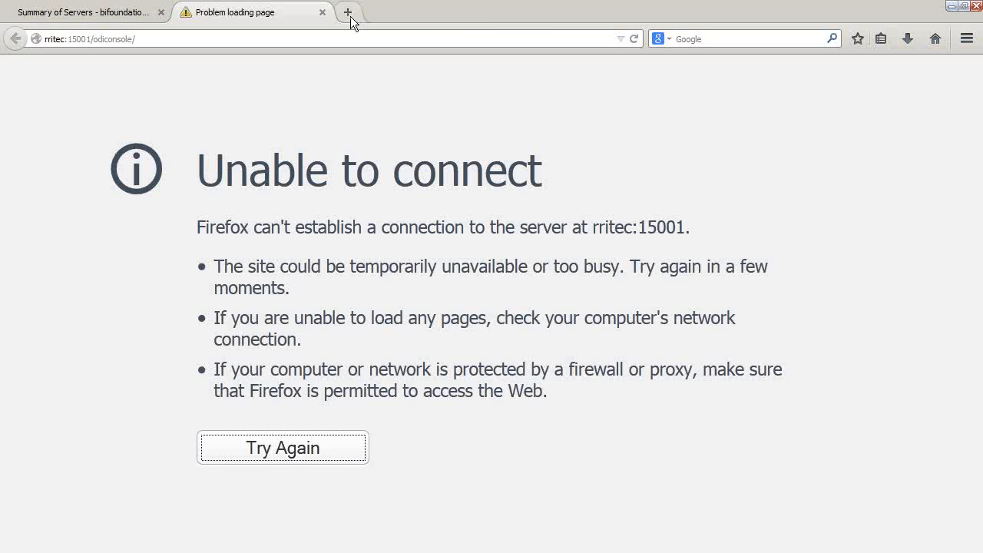
pyautogui.click(351, 13)
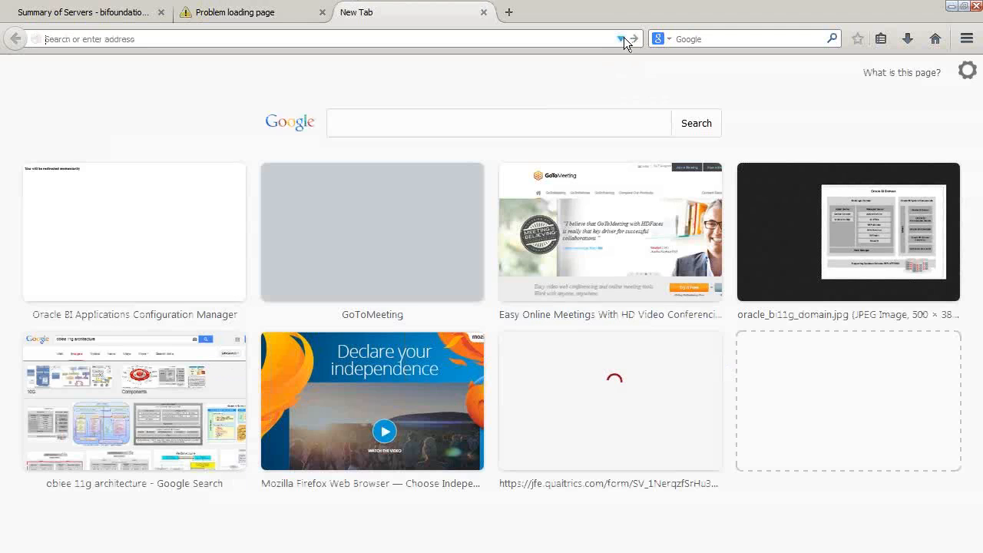
# Go to rritec:7001/em and sign in with the saved administrator credentials.
pyautogui.click(621, 39)
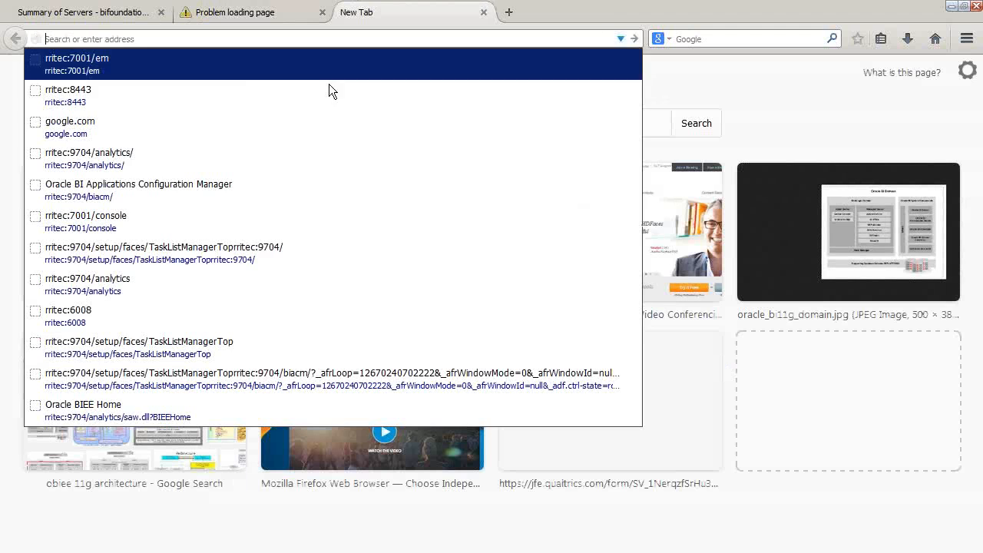
pyautogui.click(186, 64)
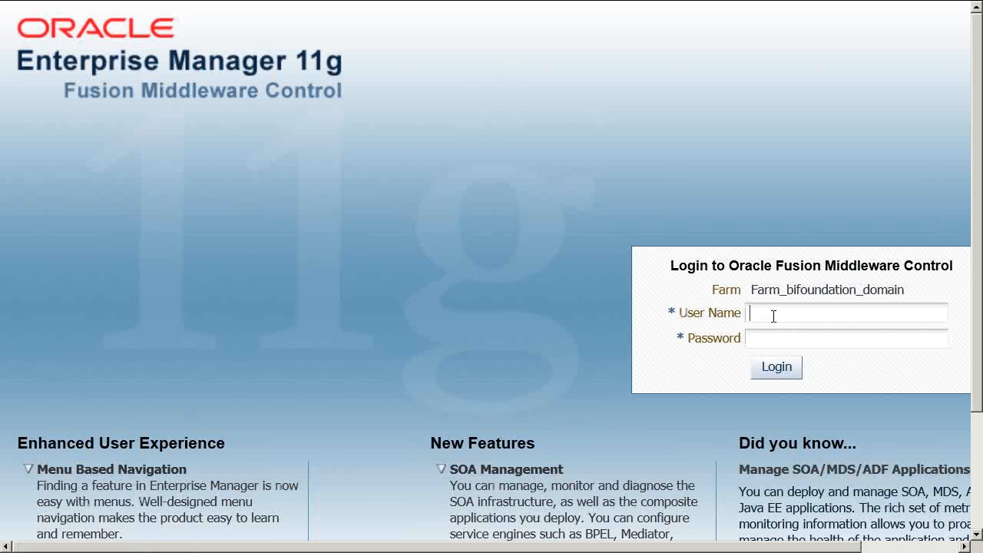
pyautogui.doubleClick(774, 315)
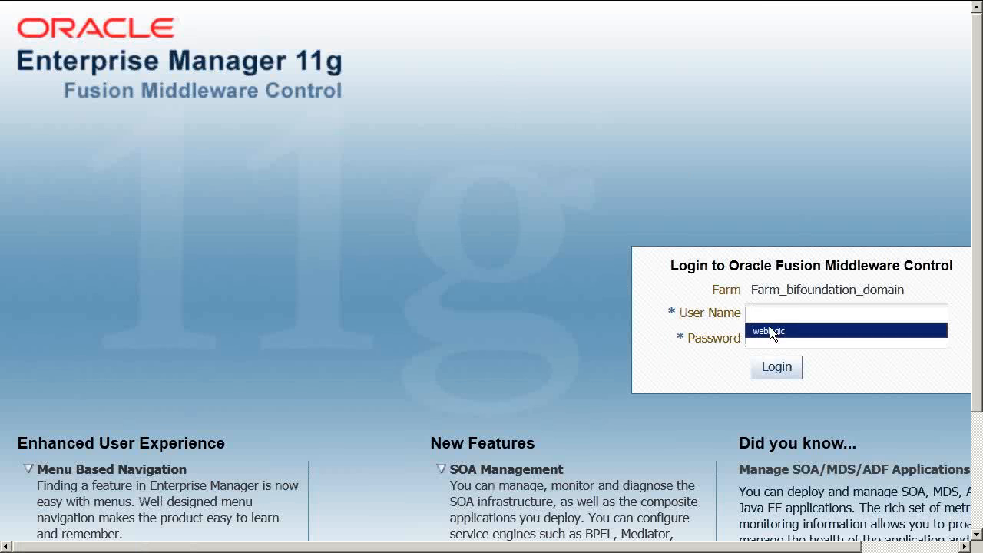
pyautogui.click(769, 331)
pyautogui.click(784, 367)
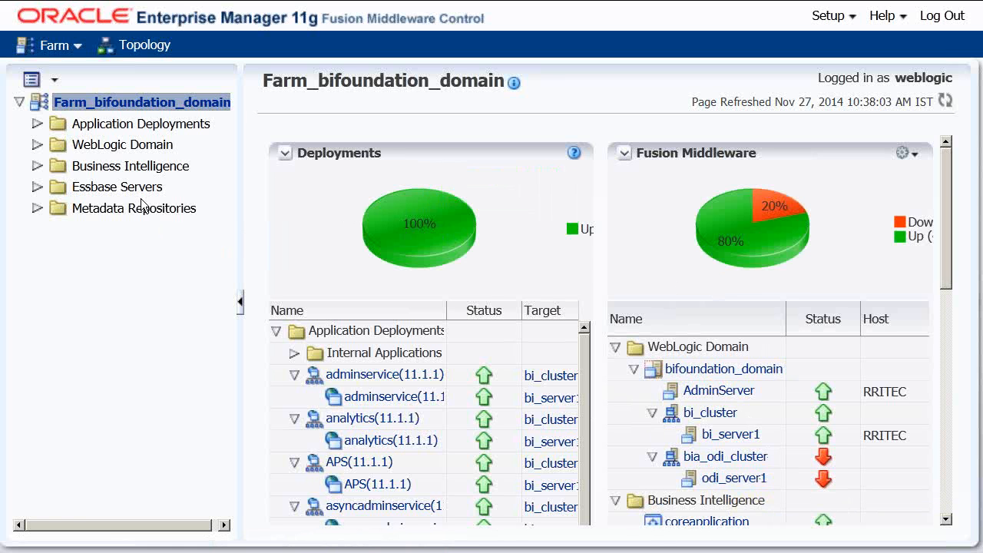
# Open the odi_server1 page and scroll through its Summary, Deployments and Most Requested sections.
pyautogui.click(721, 478)
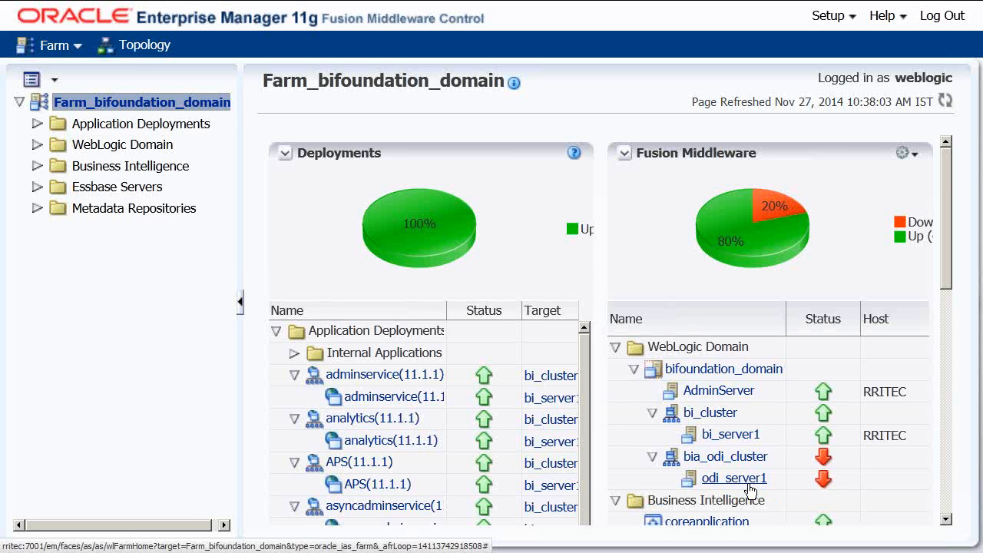
pyautogui.moveTo(310, 4)
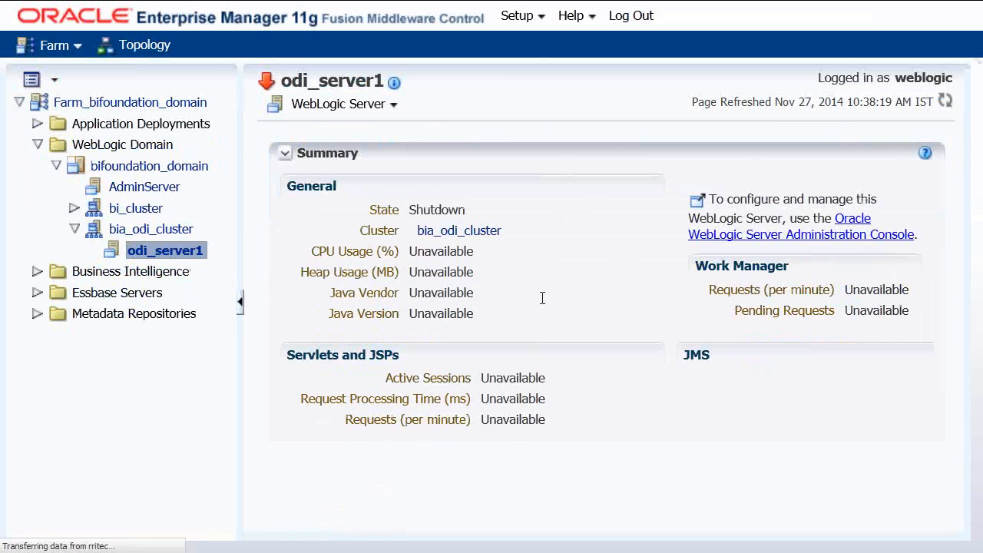
pyautogui.scroll(-3, 530, 300)
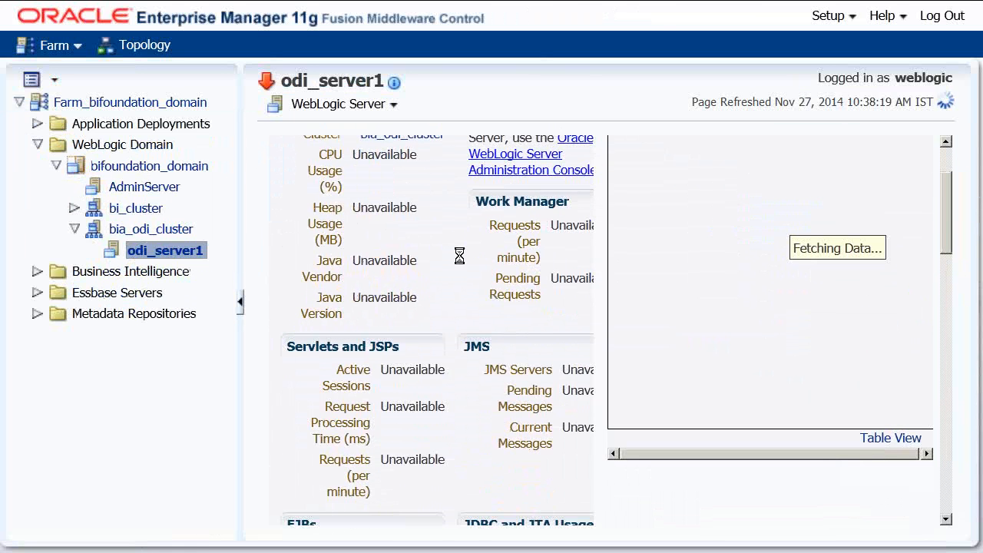
pyautogui.scroll(-8, 519, 342)
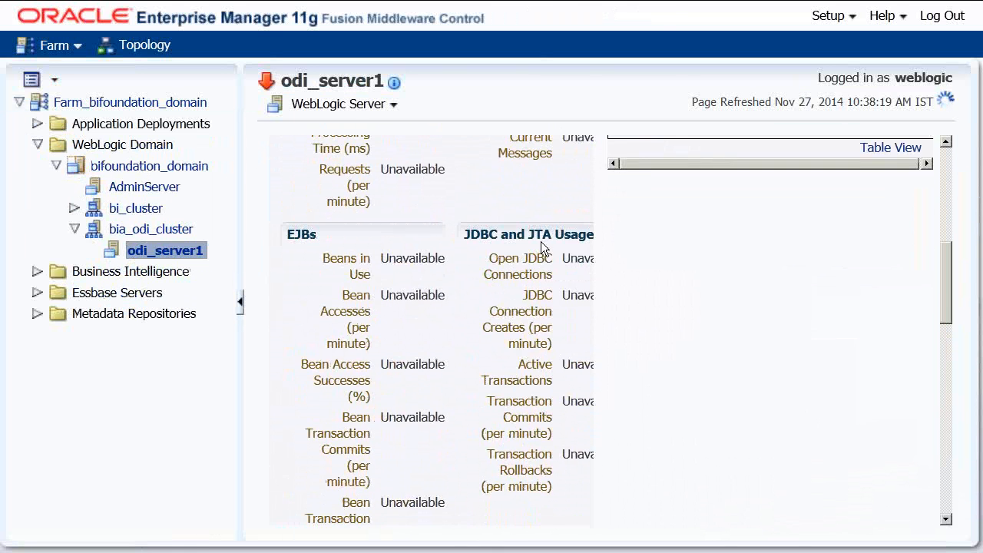
pyautogui.scroll(-15, 539, 351)
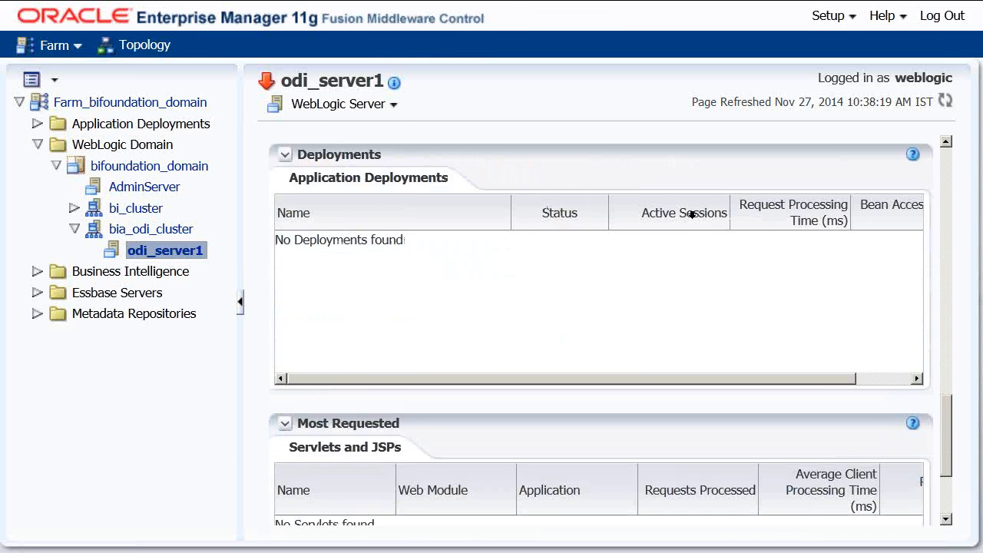
pyautogui.scroll(-5, 856, 238)
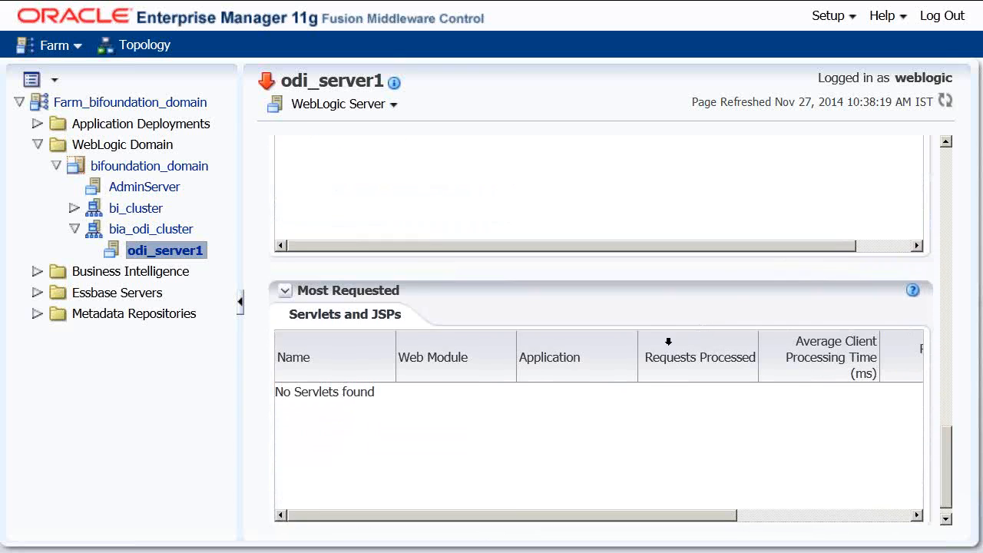
pyautogui.scroll(8, 427, 357)
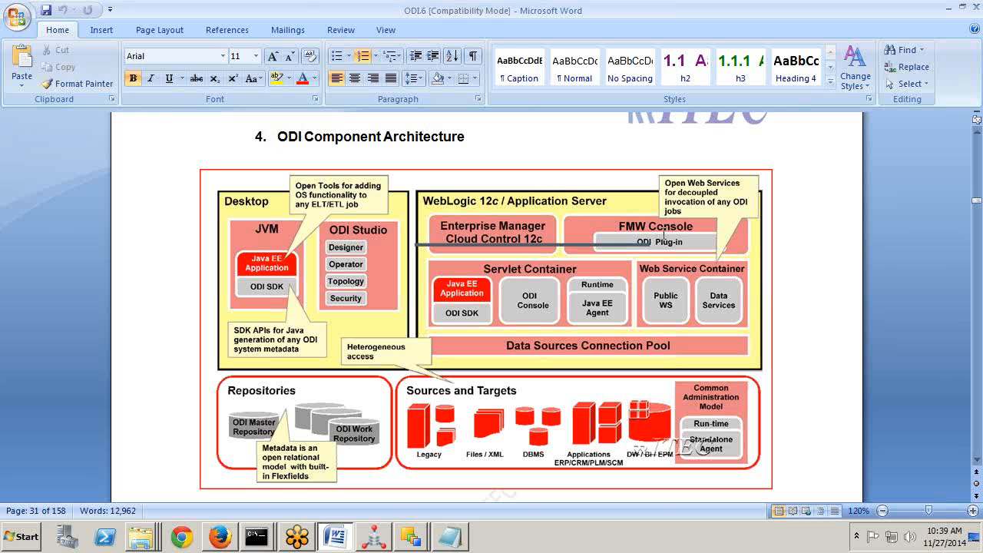
# Reload the odiconsole address in Firefox, which still cannot connect, then go back to the Summary of Servers tab.
pyautogui.hotkey('alt', 'Tab')
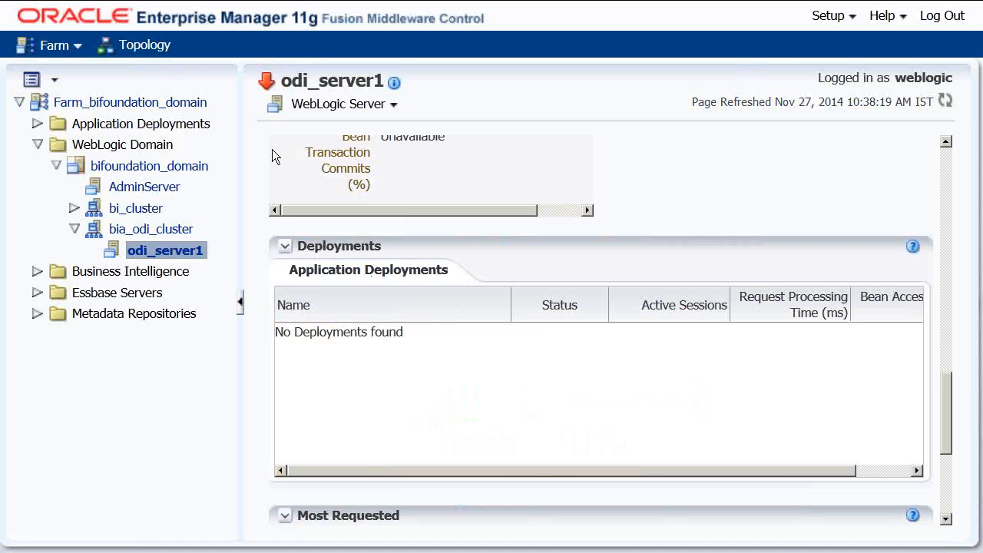
pyautogui.moveTo(223, 7)
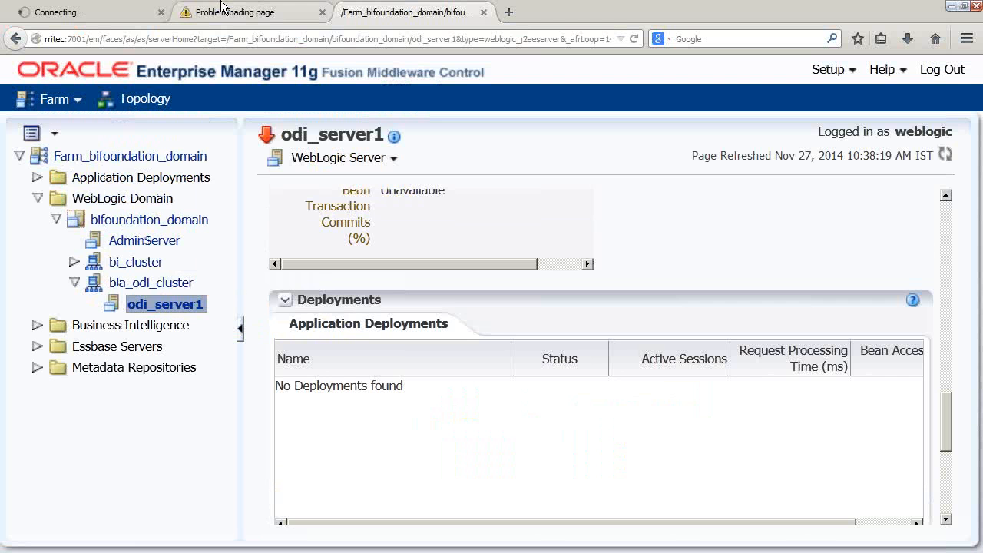
pyautogui.click(261, 17)
pyautogui.click(271, 37)
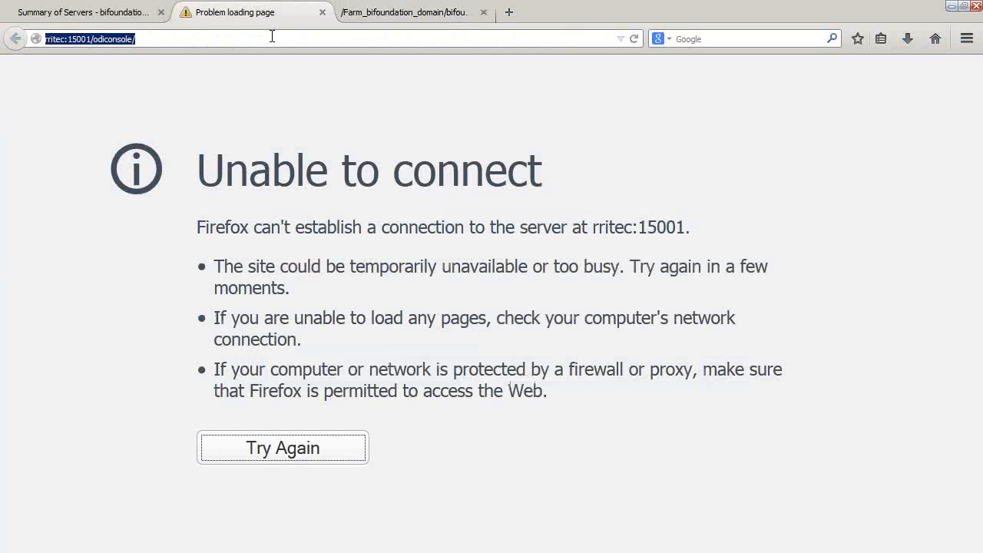
pyautogui.press('Return')
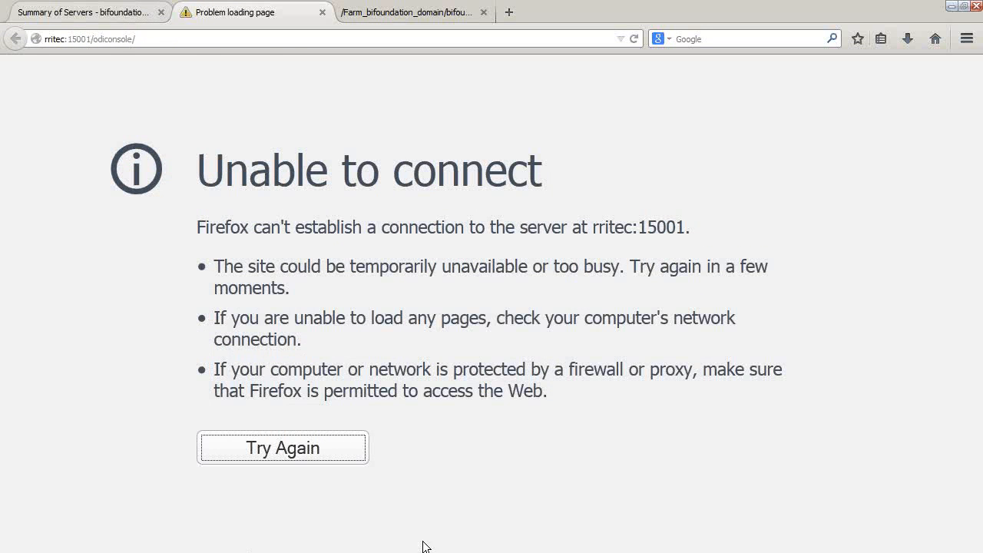
pyautogui.hotkey('ctrl', 'pageup')
pyautogui.scroll(-8, 694, 439)
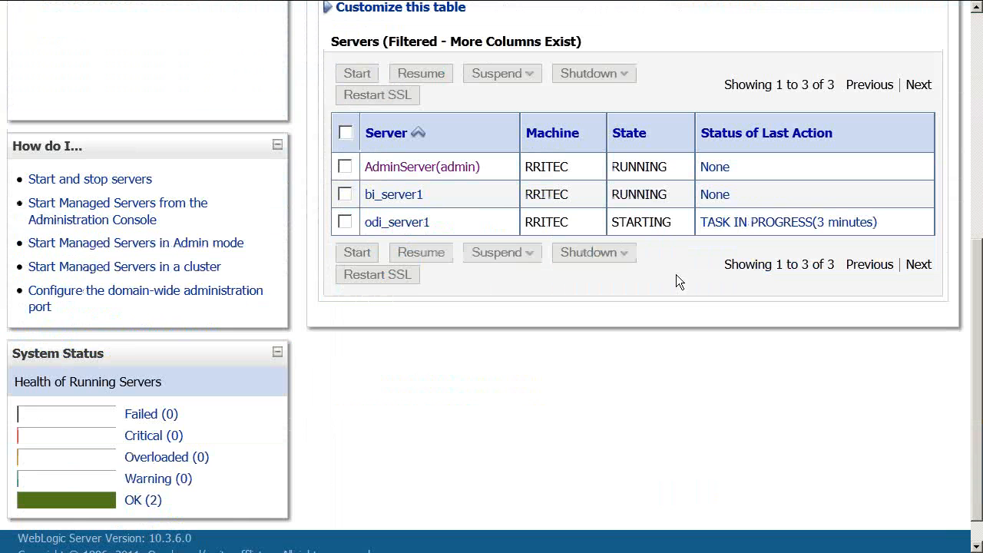
# Retry rritec:15001/odiconsole/, still unreachable, then refresh the servers table showing odi_server1 STARTING.
pyautogui.scroll(3, 362, 231)
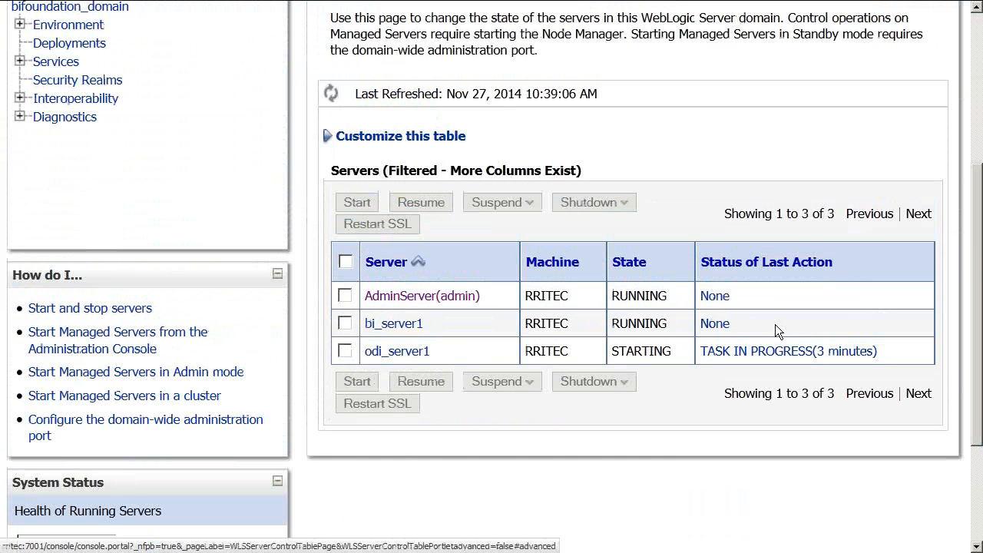
pyautogui.moveTo(366, 6)
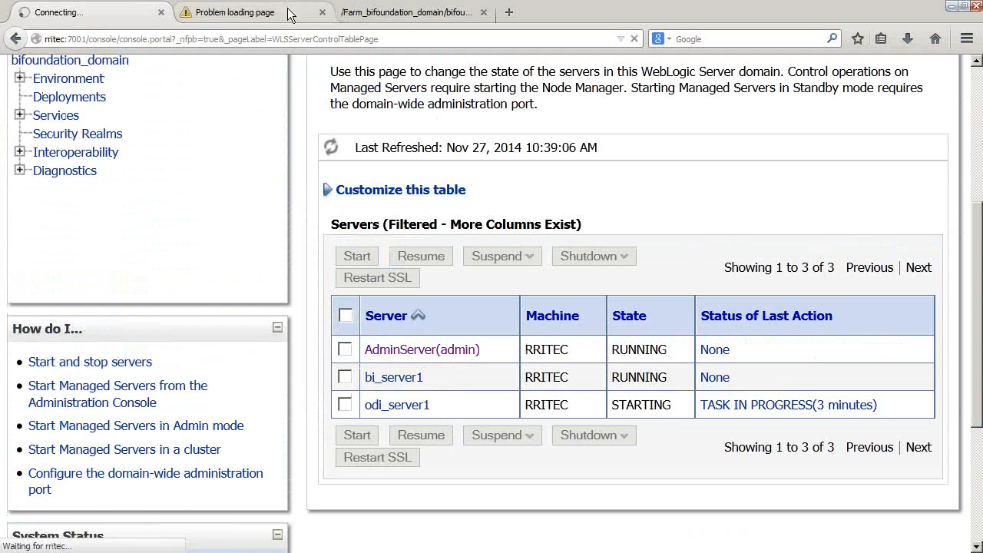
pyautogui.click(284, 15)
pyautogui.click(263, 38)
pyautogui.press('Return')
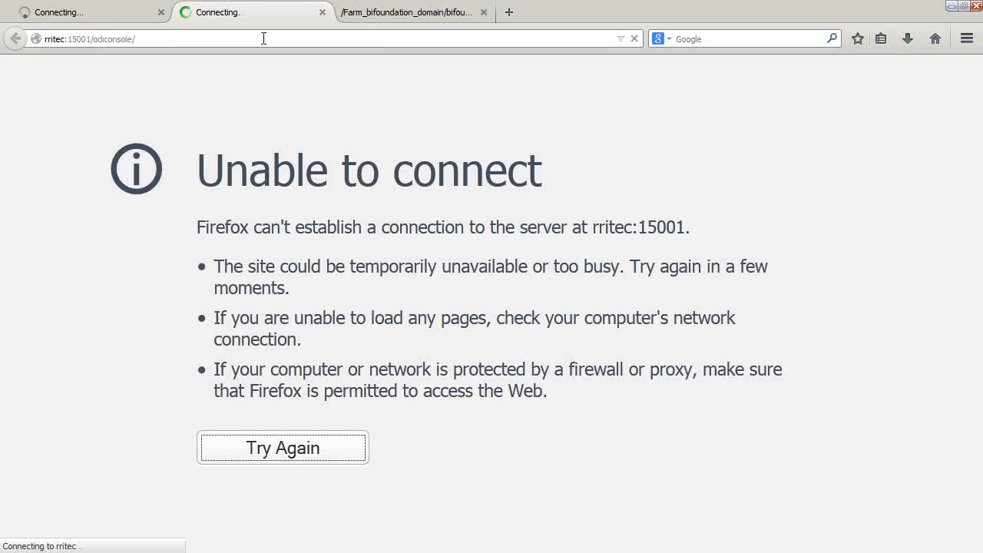
pyautogui.click(117, 16)
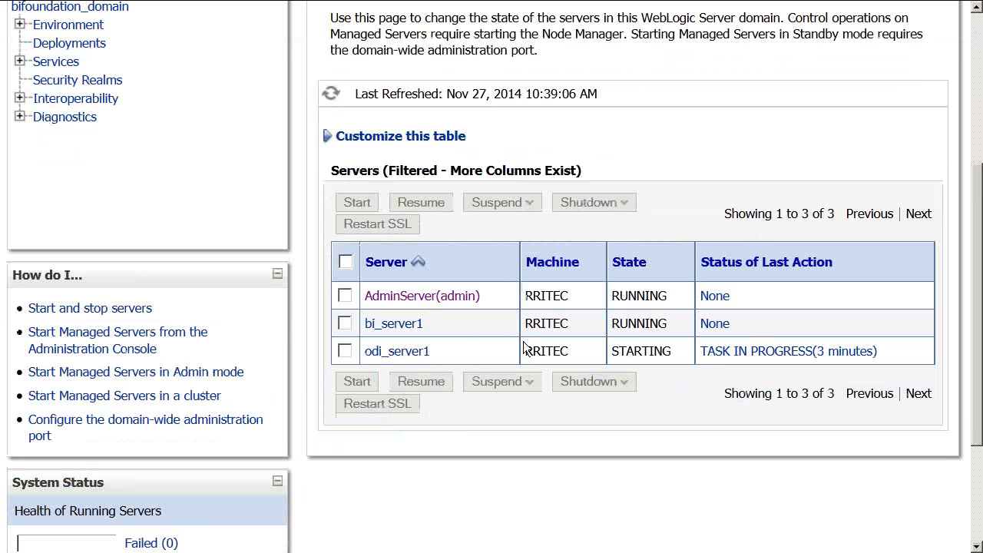
pyautogui.click(332, 95)
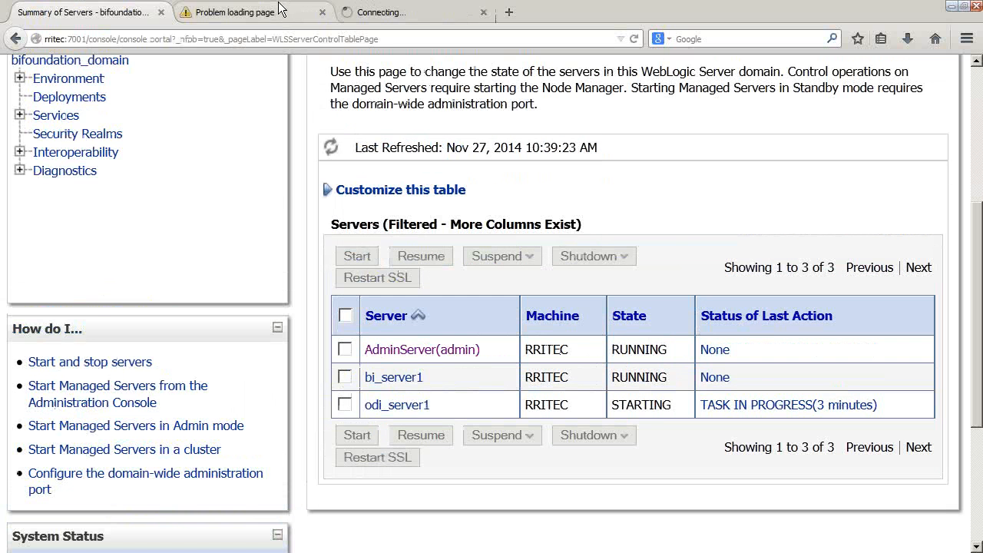
# Retry the odiconsole address twice more, still failing, returning to the Summary of Servers each time.
pyautogui.click(271, 21)
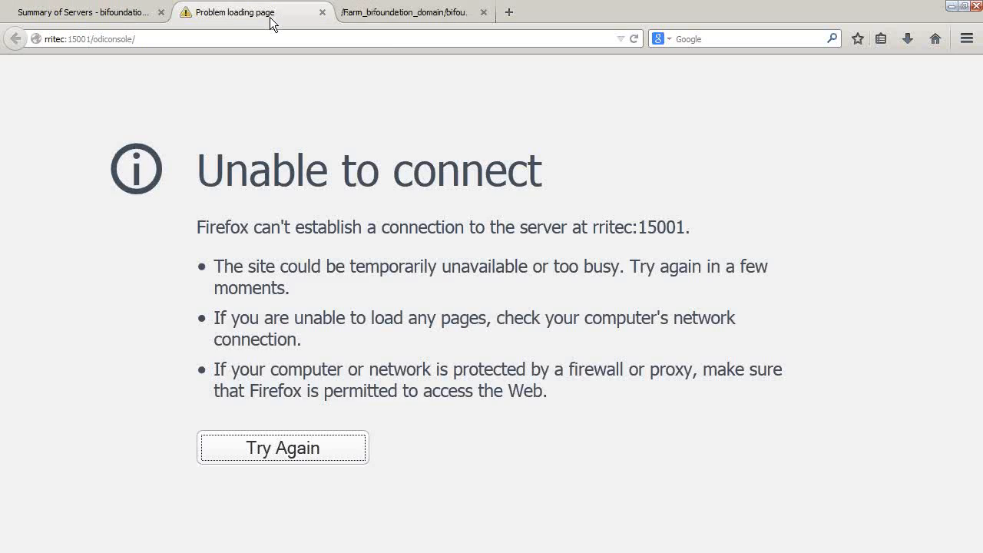
pyautogui.click(175, 36)
pyautogui.press('Return')
pyautogui.click(148, 19)
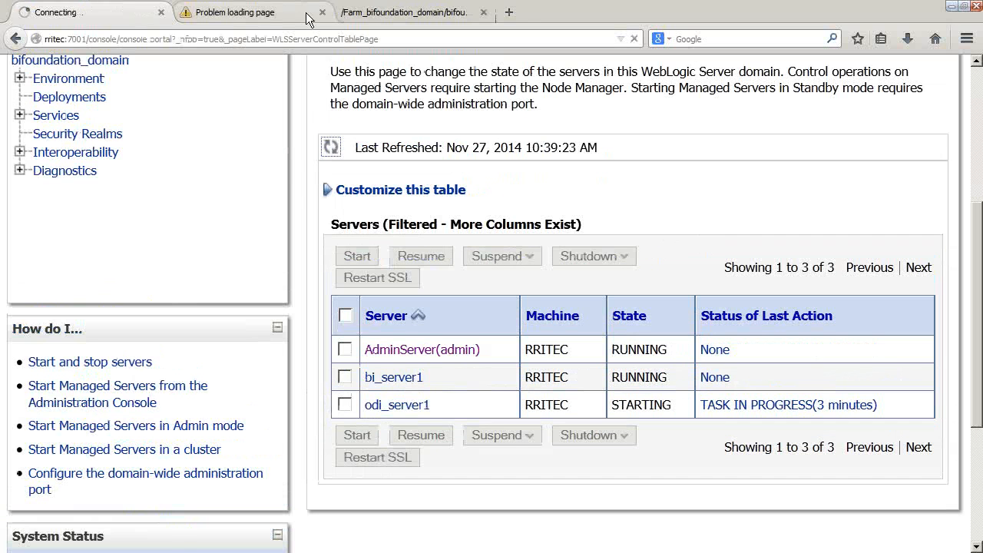
pyautogui.click(251, 22)
pyautogui.click(239, 34)
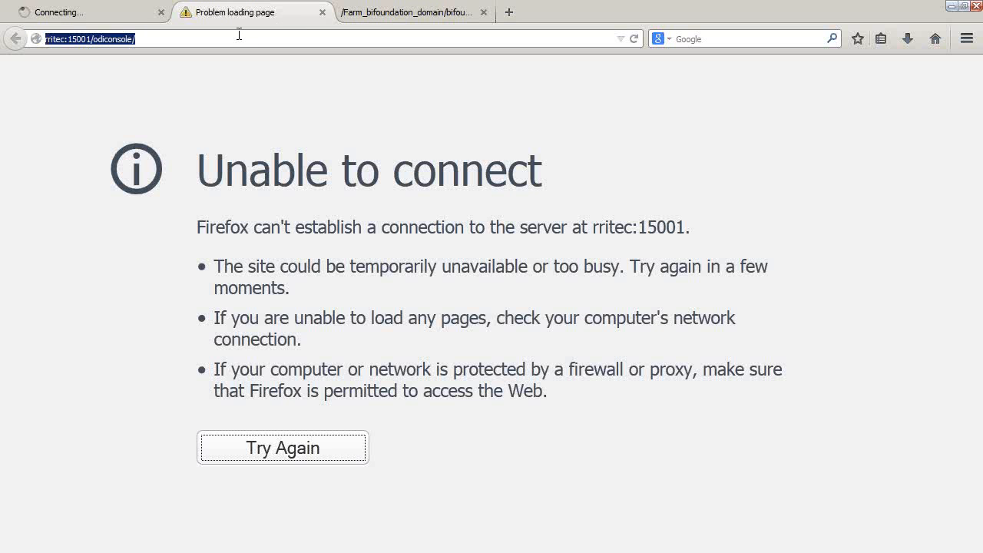
pyautogui.press('Return')
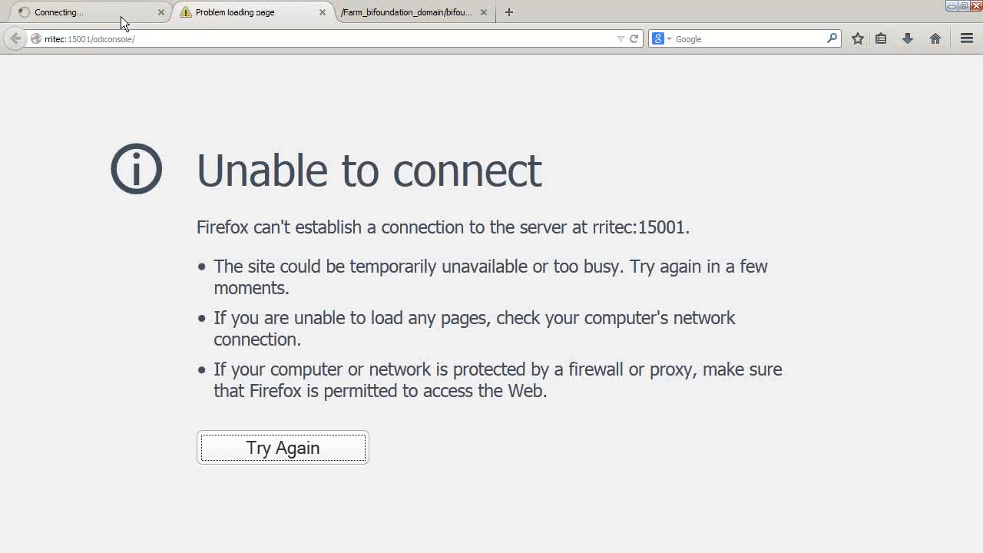
pyautogui.click(122, 17)
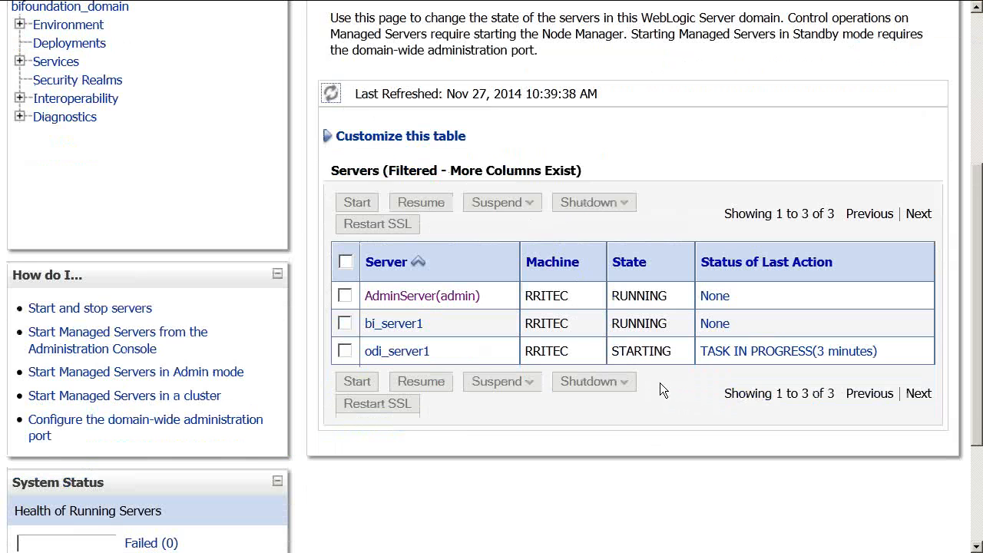
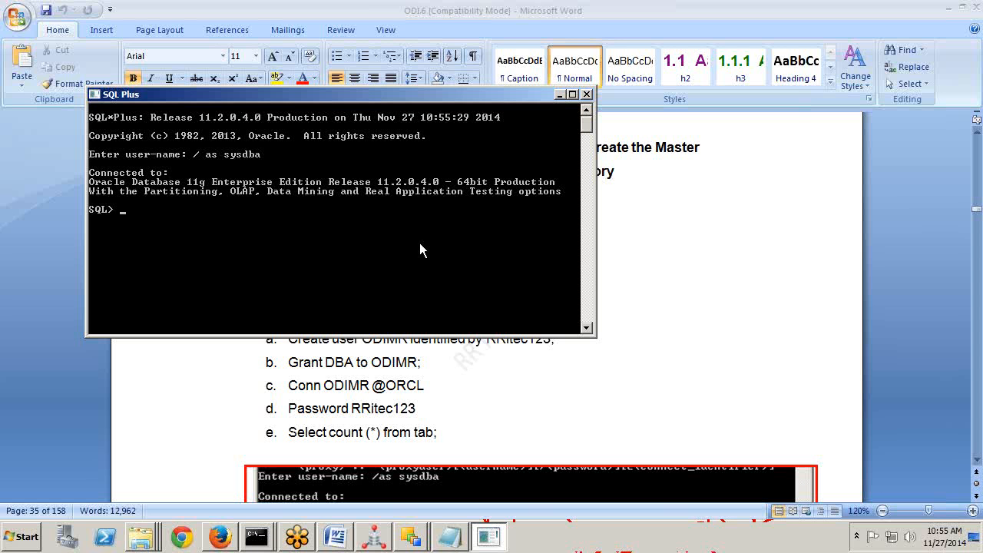
# Create database user B114MRWR with the schema password in SQL*Plus, then type the DBA grant for it.
pyautogui.moveTo(430, 95); pyautogui.dragTo(632, 82)
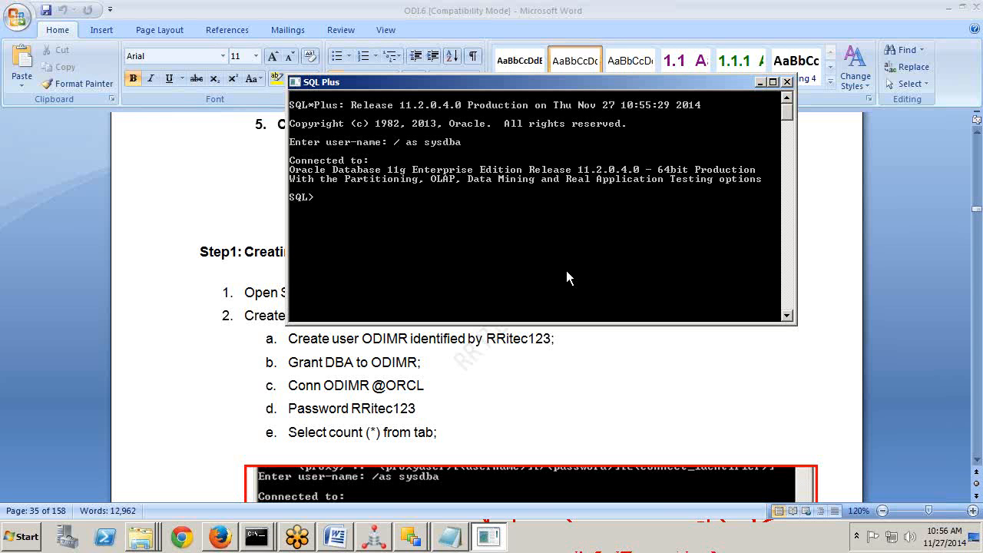
pyautogui.press('BackSpace')
pyautogui.press('BackSpace')
pyautogui.press('BackSpace')
pyautogui.press('BackSpace')
pyautogui.press('BackSpace')
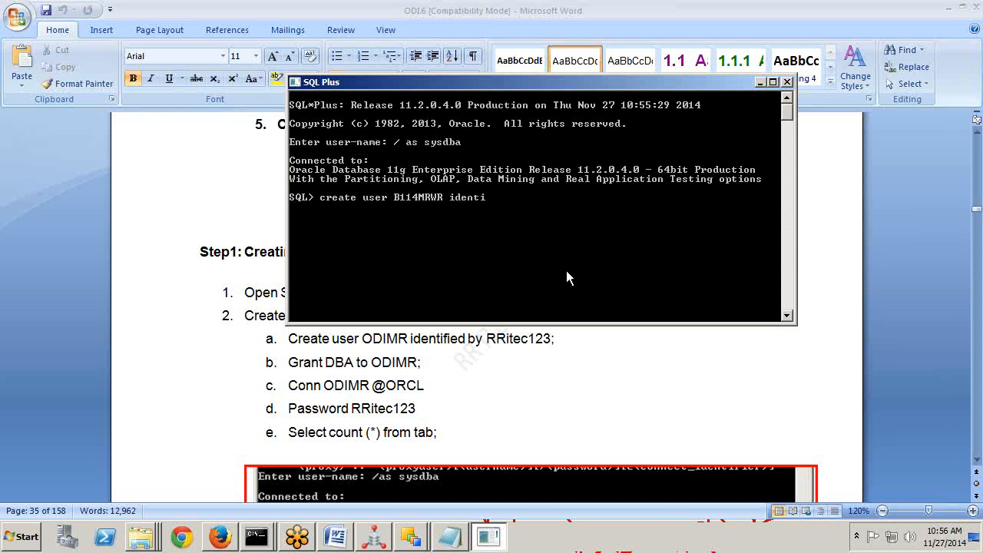
pyautogui.press('Return')
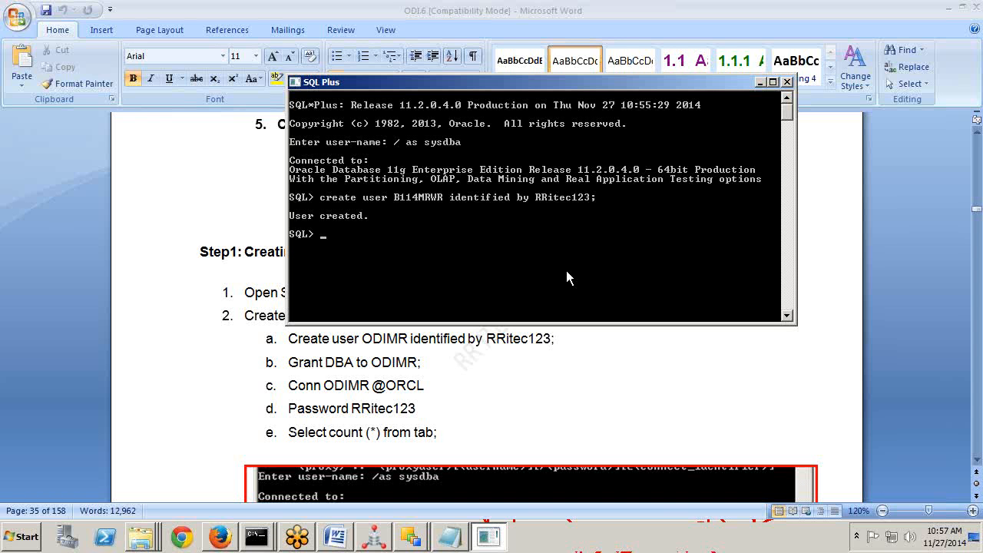
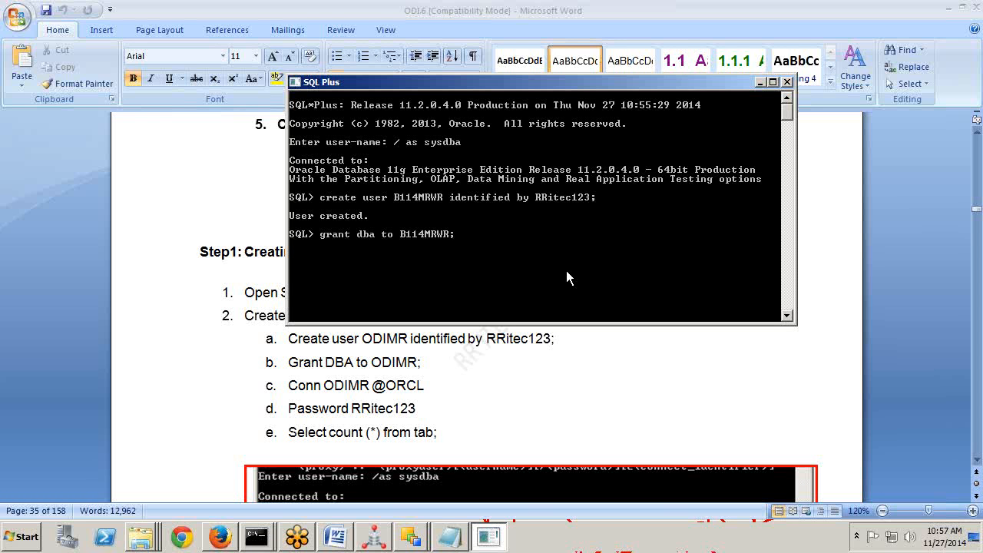
# Grant DBA to B114MRWR, connect as it to orcl, and confirm select * from tab returns no rows.
pyautogui.press('Return')
pyautogui.write('conn')
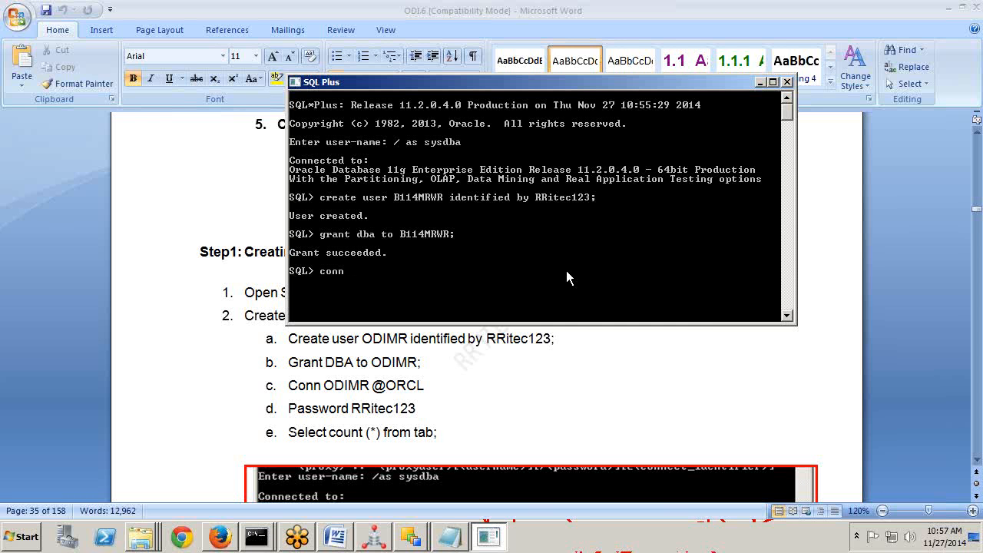
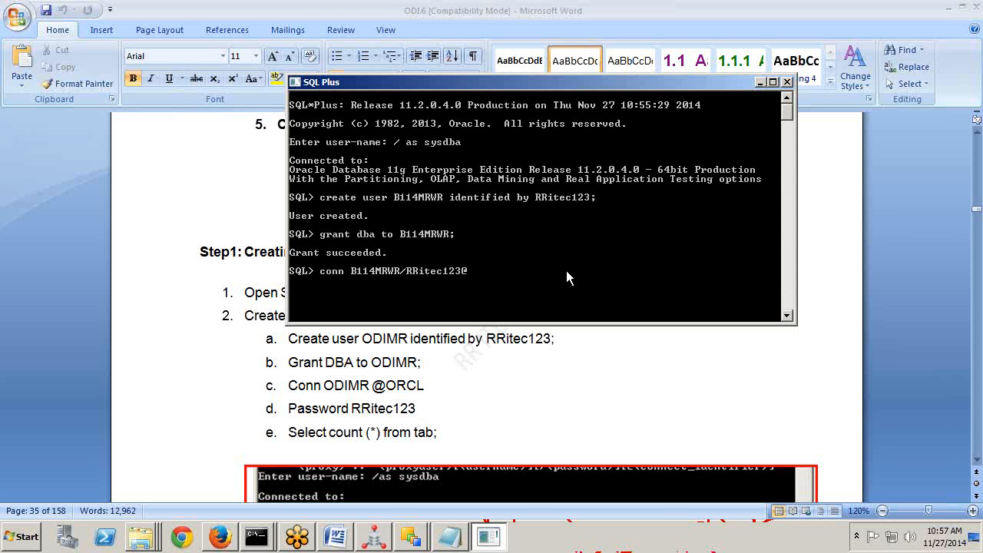
pyautogui.write('orcl;')
pyautogui.press('Return')
pyautogui.write('select')
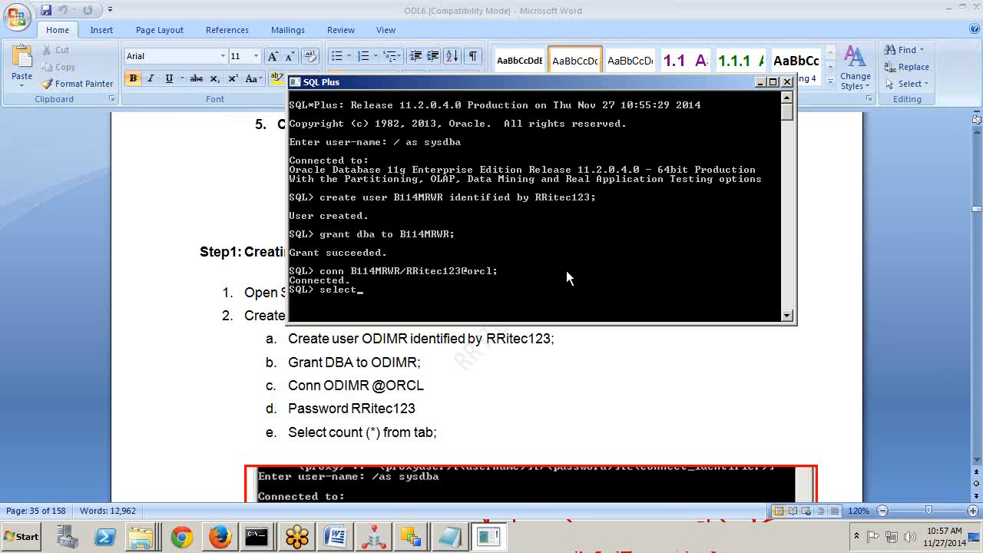
pyautogui.write(' * from tab;')
pyautogui.press('Return')
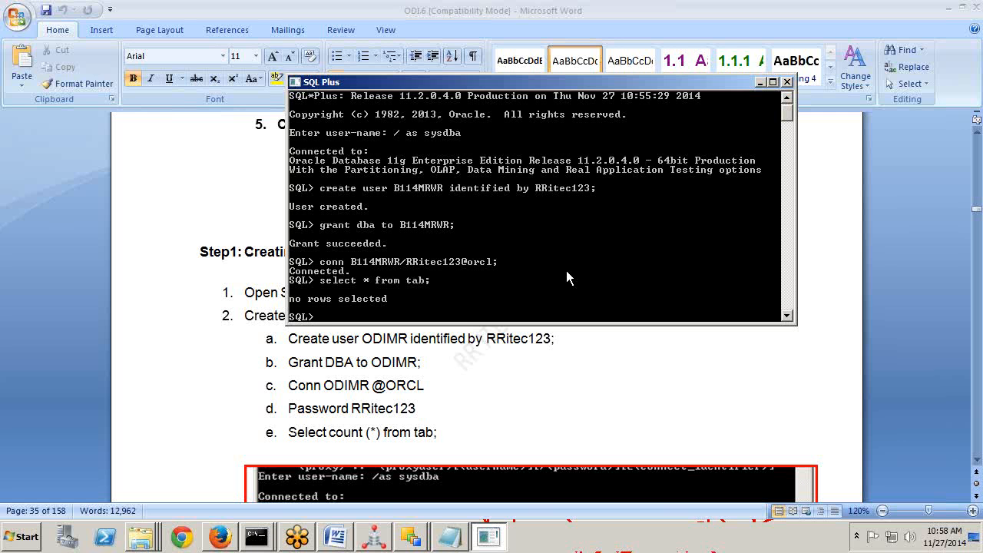
# Scroll the Word guide to Step2: Creating Master Repository, highlight 'Start ODI Studio', and open the Start menu.
pyautogui.click(490, 425)
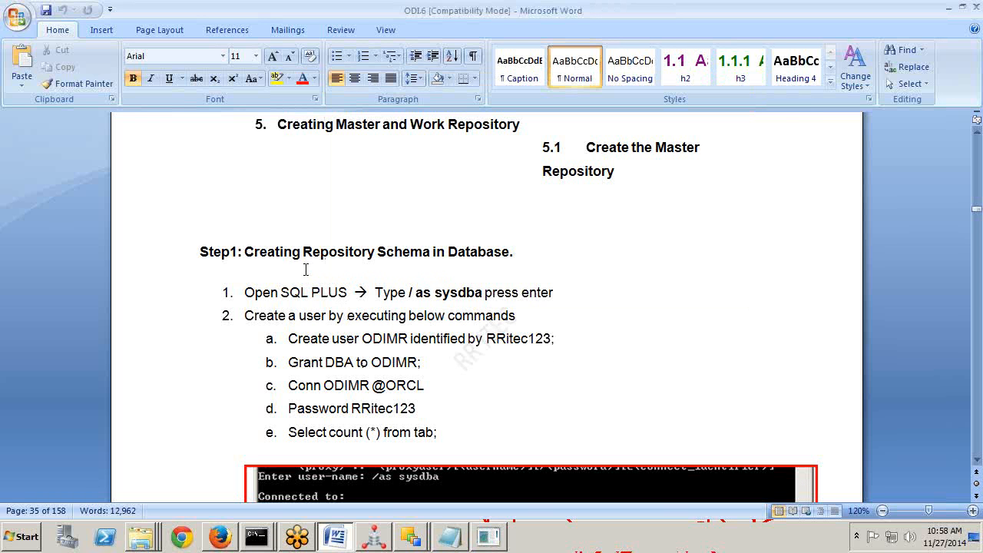
pyautogui.moveTo(246, 251); pyautogui.dragTo(484, 254)
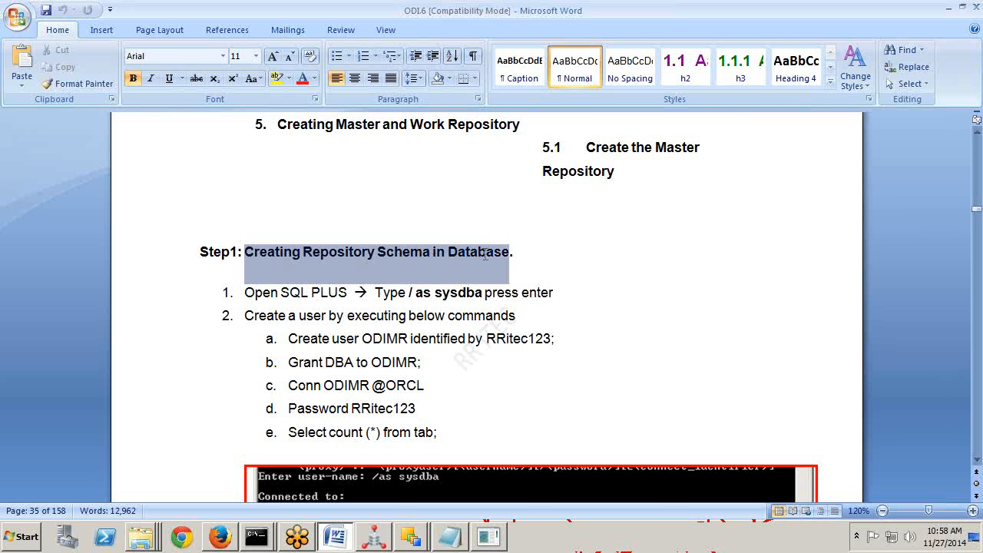
pyautogui.scroll(-12, 530, 358)
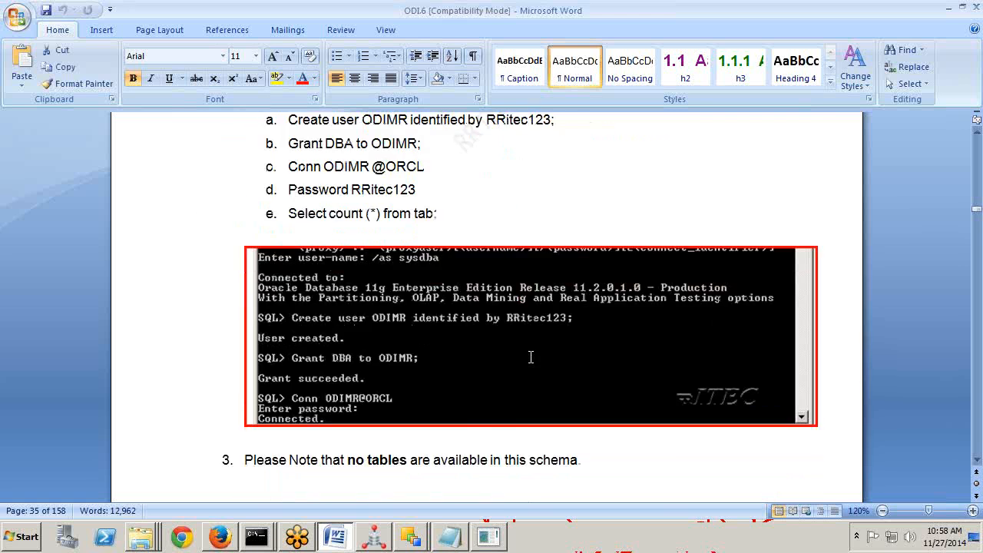
pyautogui.scroll(-5, 530, 358)
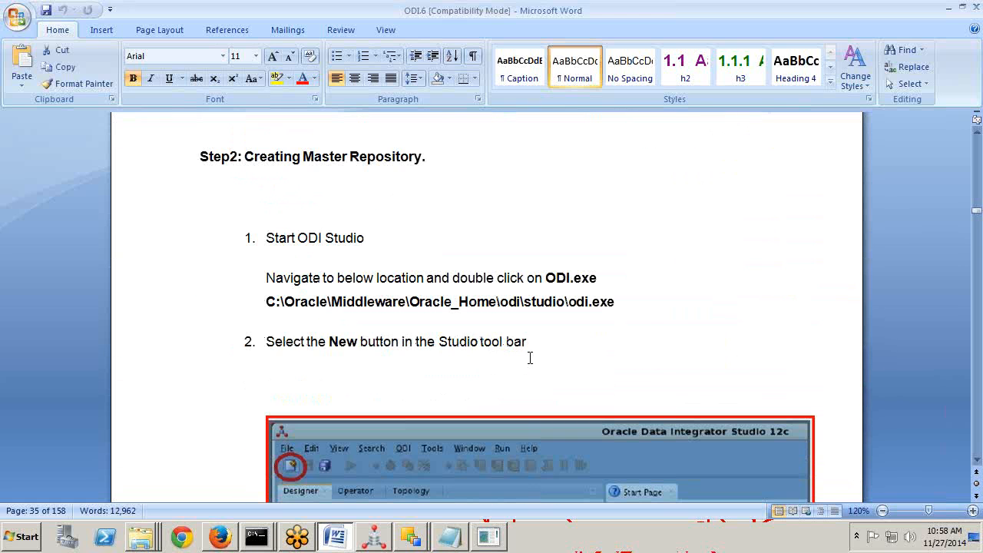
pyautogui.moveTo(246, 155); pyautogui.dragTo(428, 156)
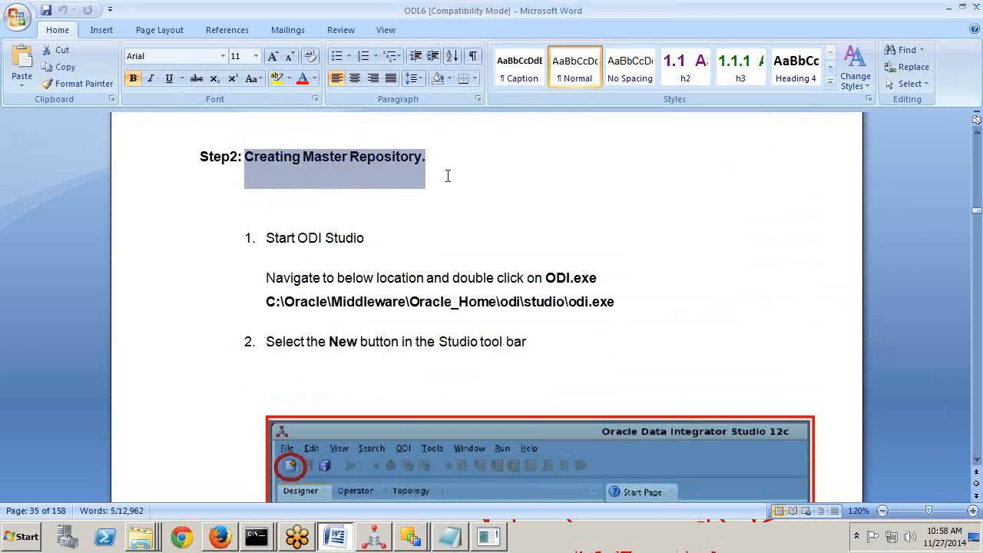
pyautogui.click(266, 238)
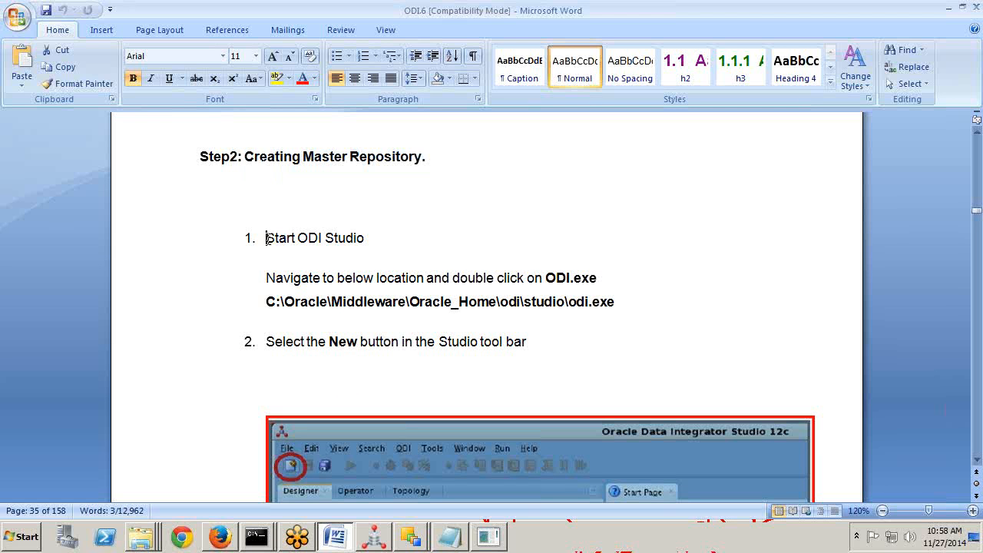
pyautogui.moveTo(266, 238); pyautogui.dragTo(362, 242)
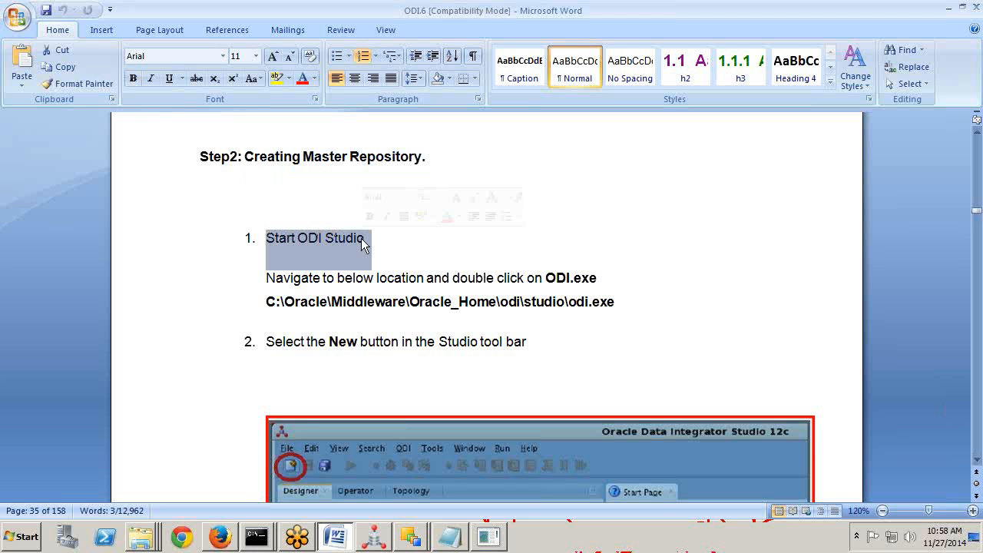
pyautogui.press('super')
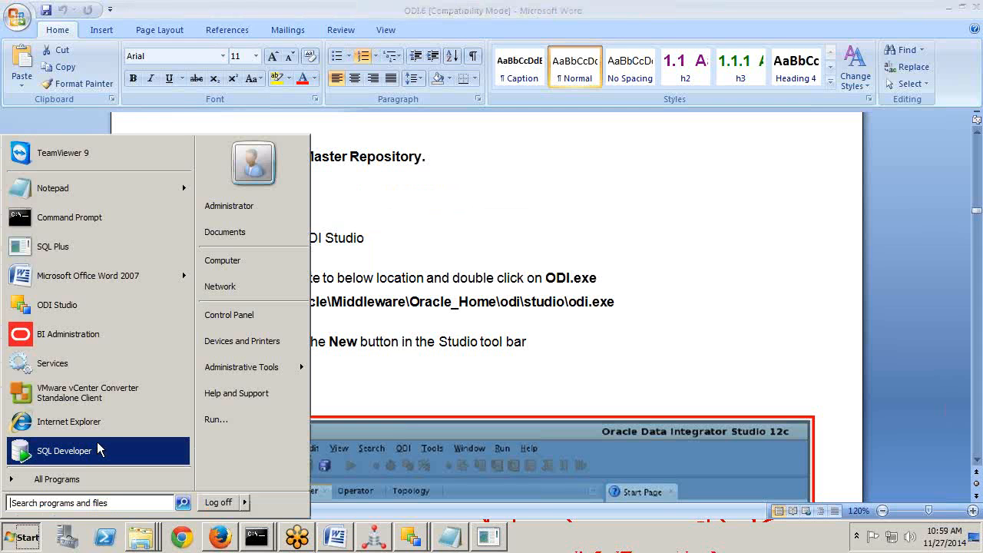
# Launch ODI Studio from All Programs > Oracle > Oracle Data Integrator.
pyautogui.click(68, 479)
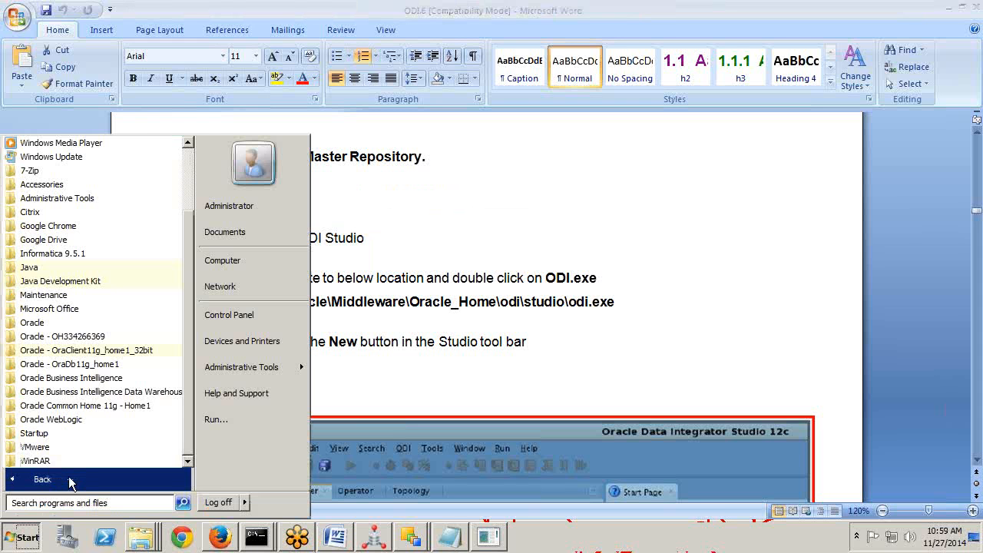
pyautogui.click(63, 326)
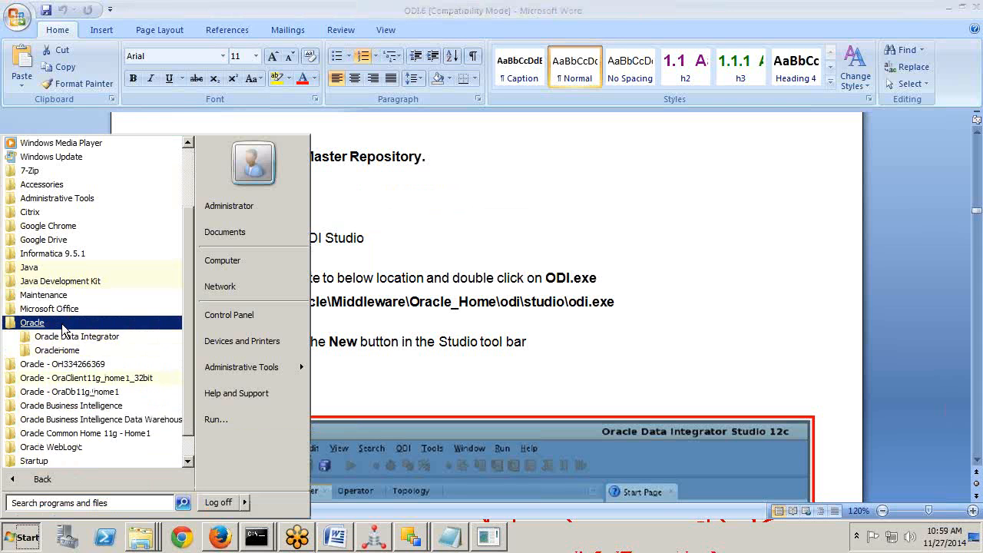
pyautogui.click(65, 339)
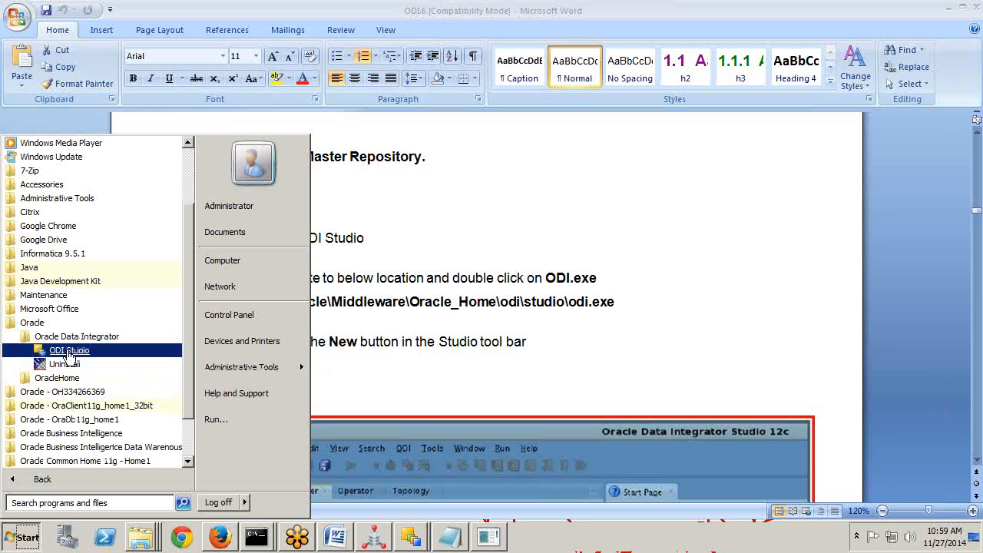
pyautogui.click(68, 352)
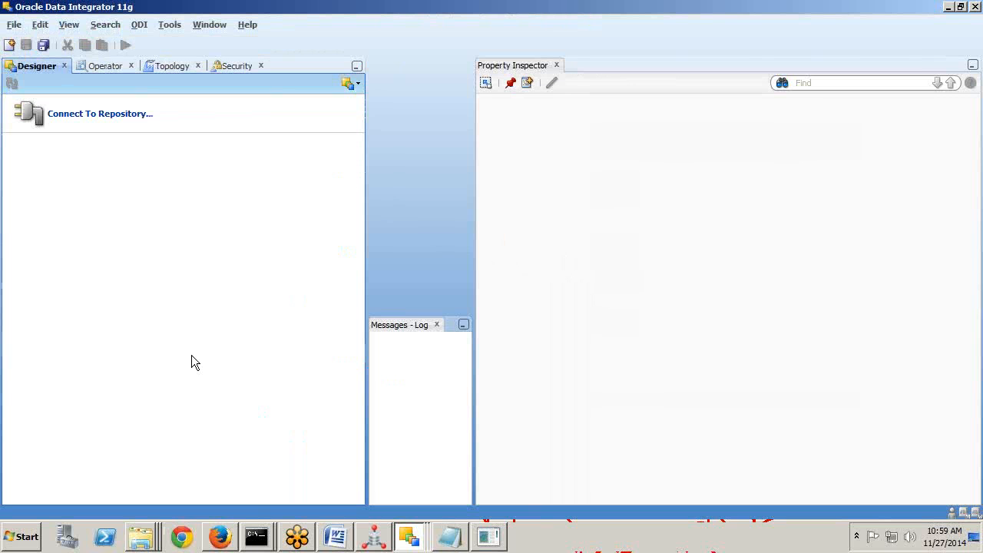
pyautogui.click(127, 122)
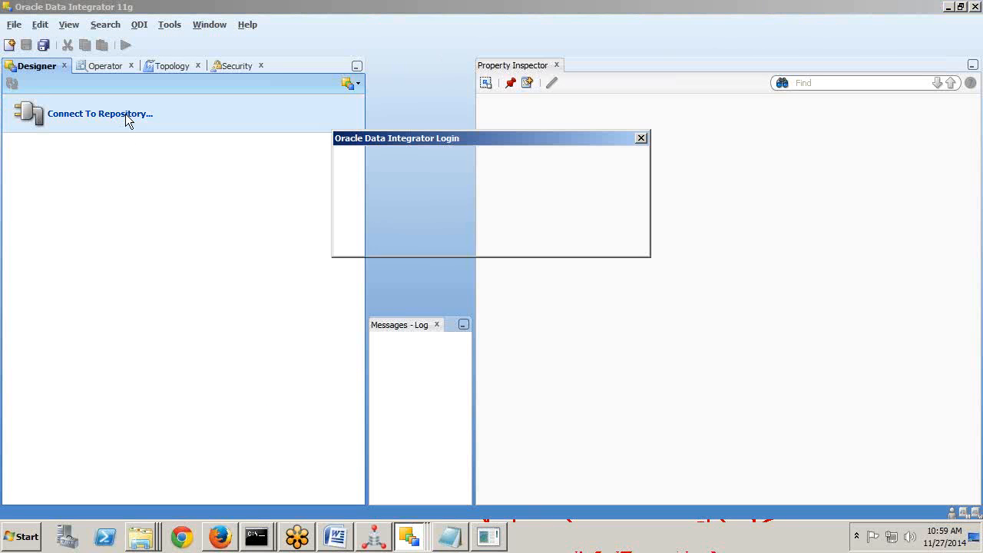
pyautogui.click(509, 164)
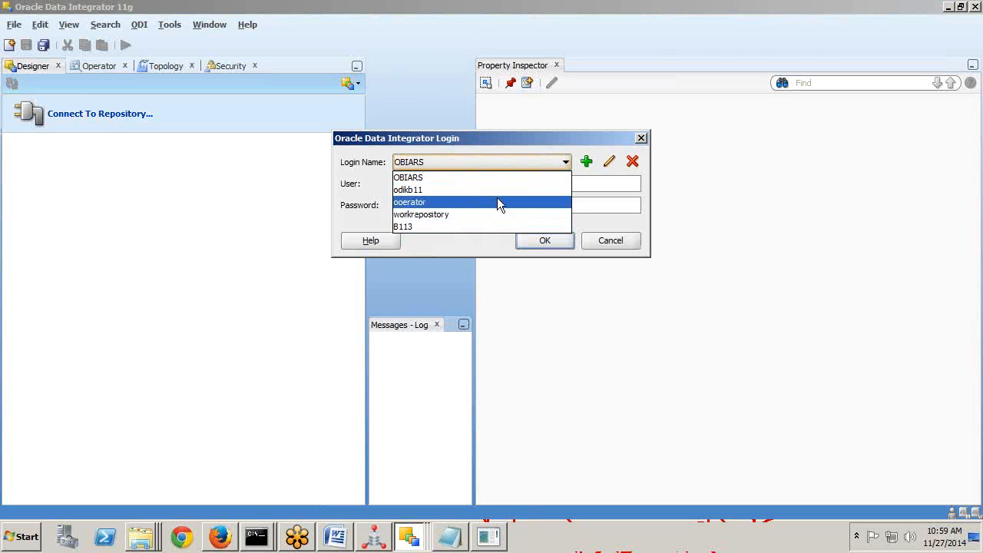
pyautogui.click(610, 240)
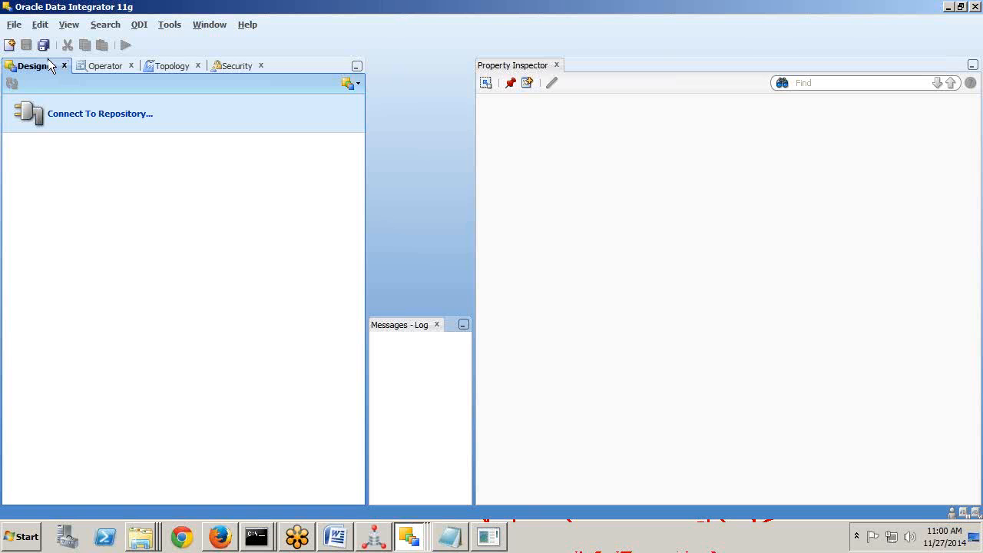
# Start the Master Repository Creation Wizard from the New Gallery.
pyautogui.click(9, 45)
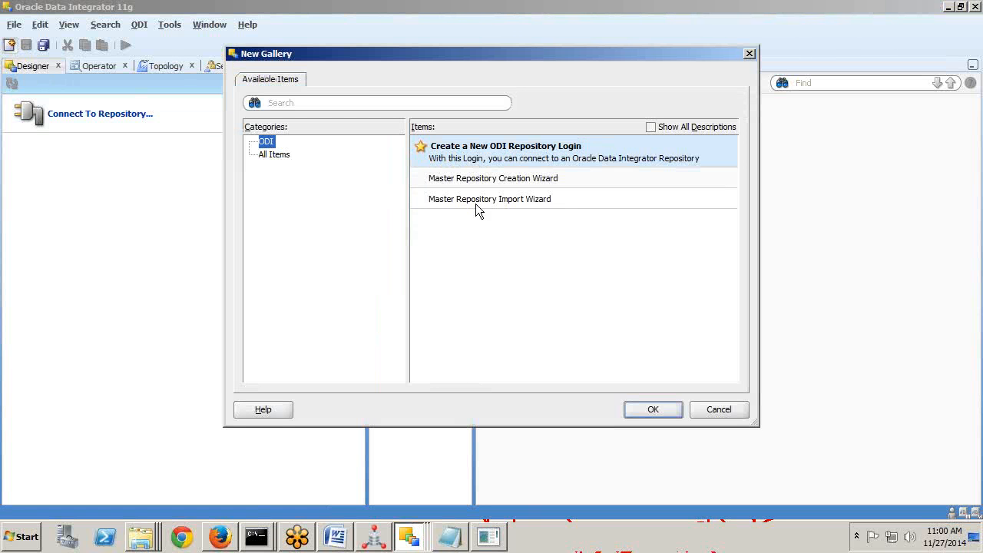
pyautogui.click(532, 181)
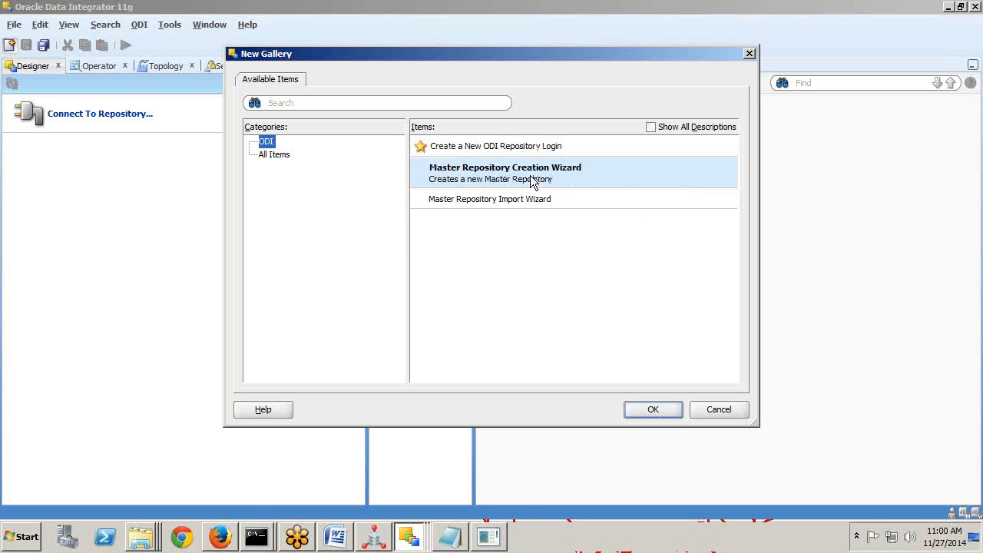
pyautogui.click(653, 409)
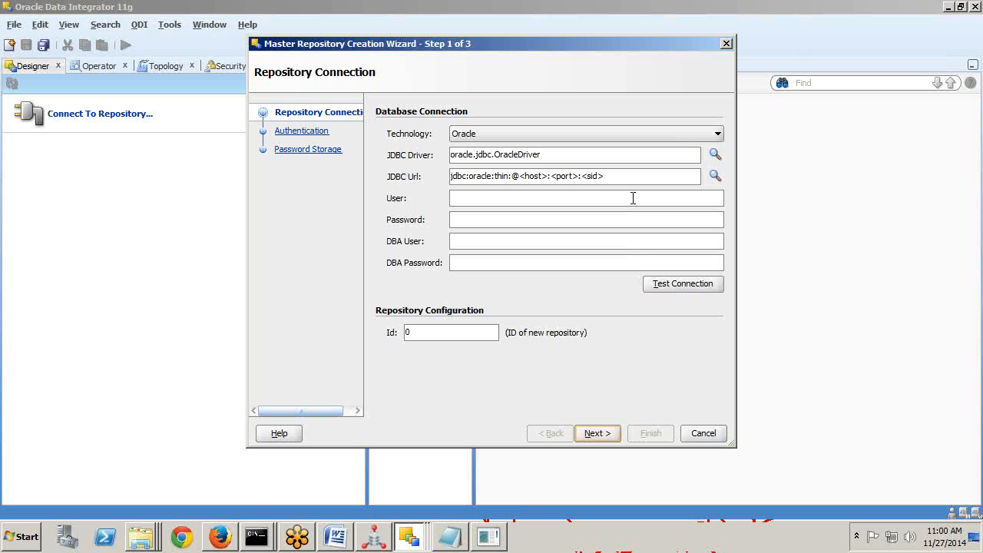
# Try MySQL and IBM DB2 UDB as the repository technology, then settle on Oracle.
pyautogui.click(523, 176)
pyautogui.click(527, 134)
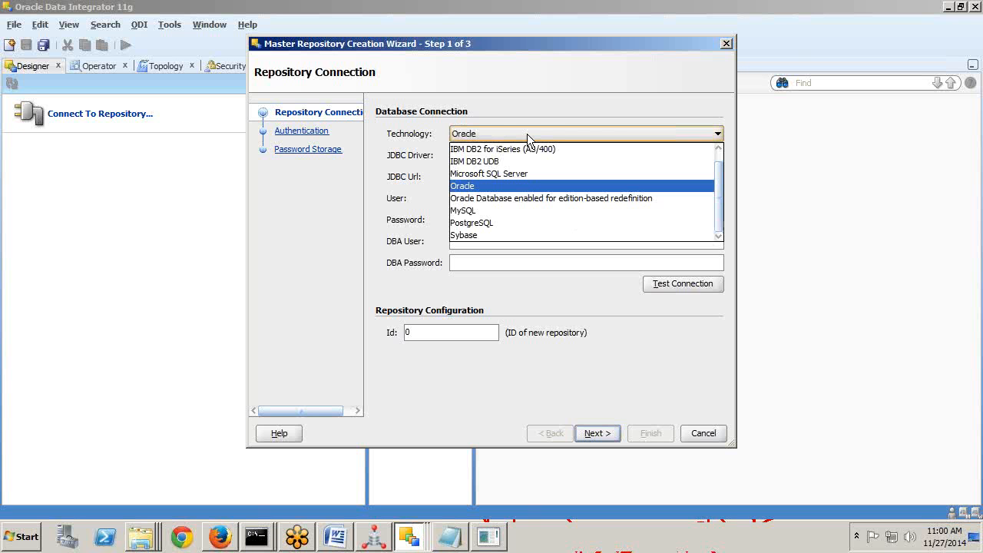
pyautogui.click(378, 184)
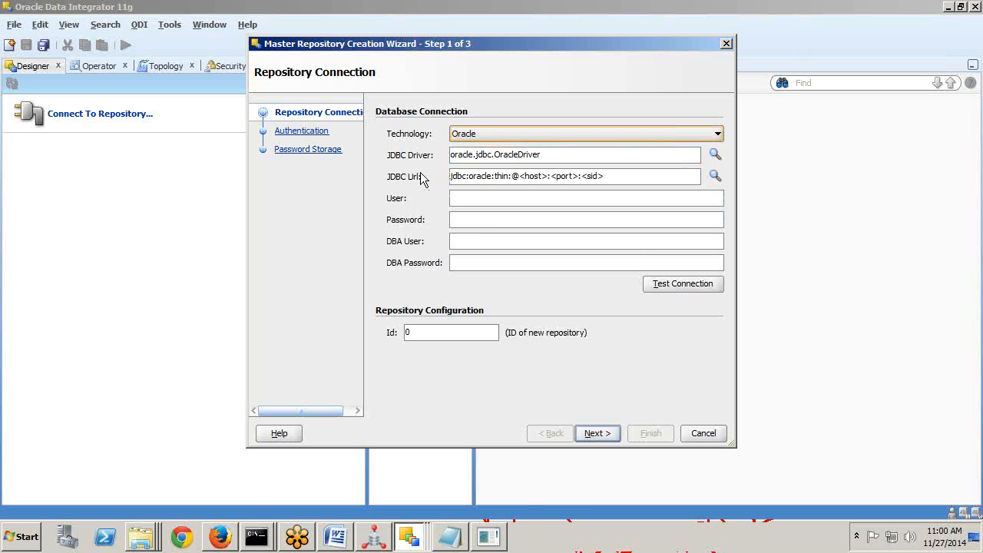
pyautogui.click(500, 135)
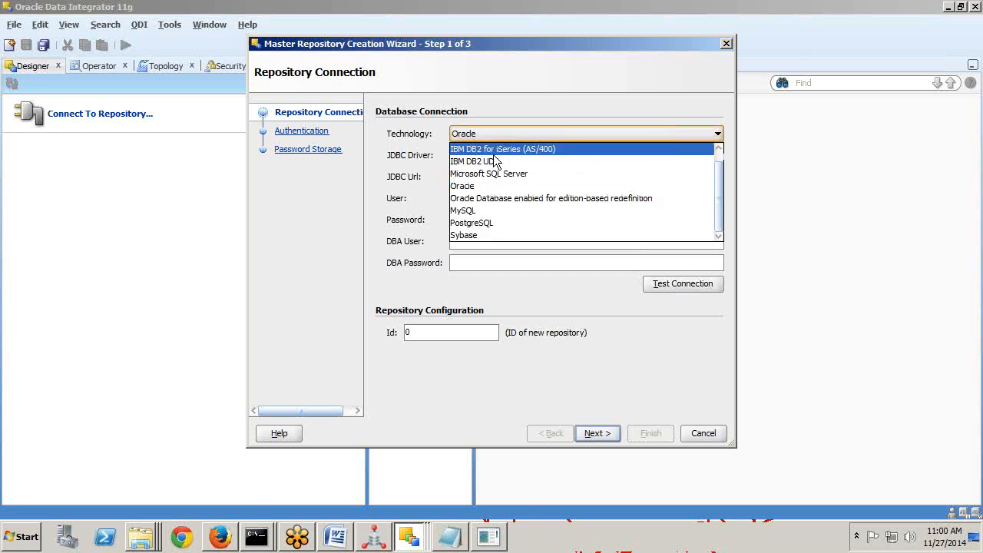
pyautogui.click(476, 210)
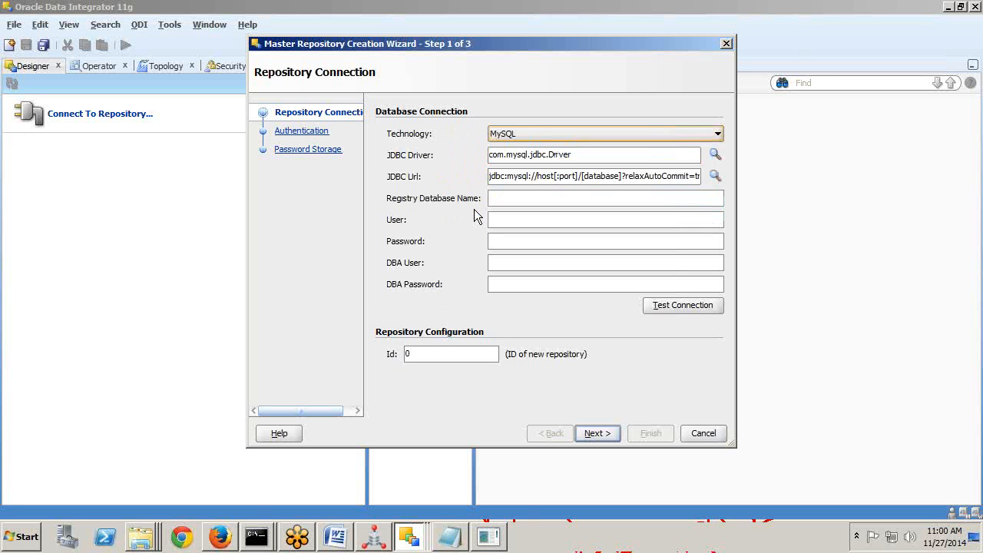
pyautogui.tripleClick(520, 157)
pyautogui.click(530, 134)
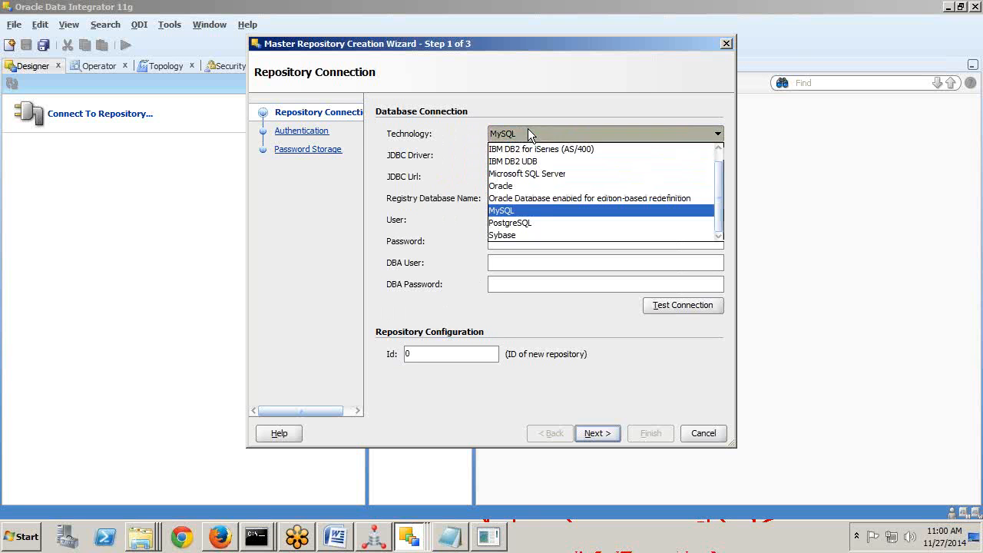
pyautogui.click(525, 160)
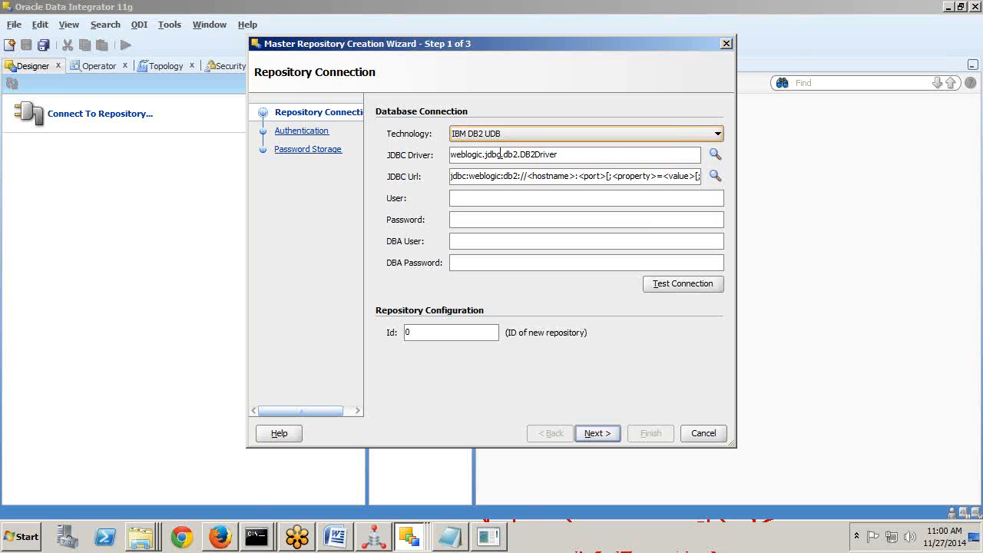
pyautogui.doubleClick(513, 154)
pyautogui.click(506, 132)
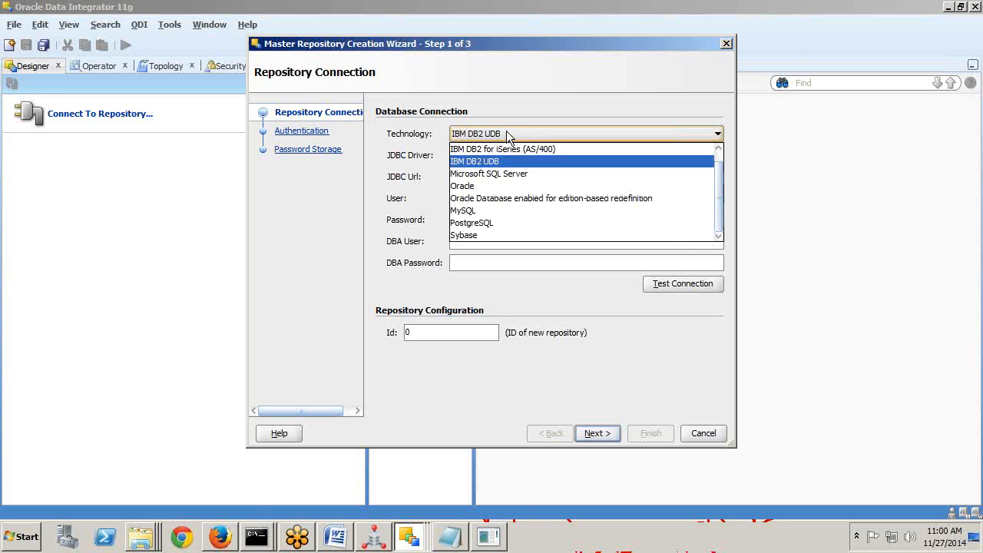
pyautogui.click(484, 188)
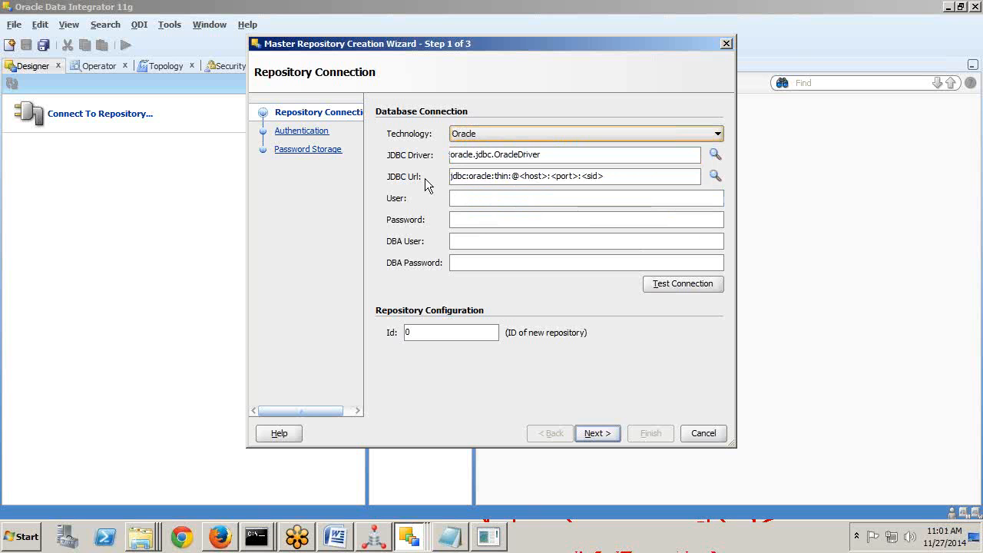
# Inspect the host, port and sid placeholders in the jdbc:oracle:thin JDBC Url template.
pyautogui.click(530, 175)
pyautogui.doubleClick(531, 175)
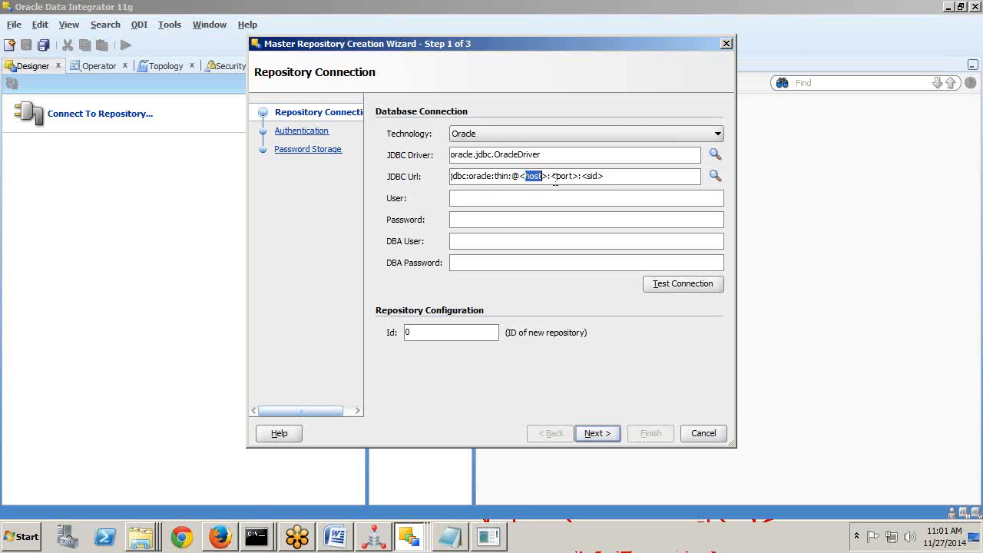
pyautogui.doubleClick(563, 175)
pyautogui.doubleClick(593, 176)
# Browse in Windows Explorer to C:\app\Administrator\product\11.2.0\dbhome_1.
pyautogui.press('super')
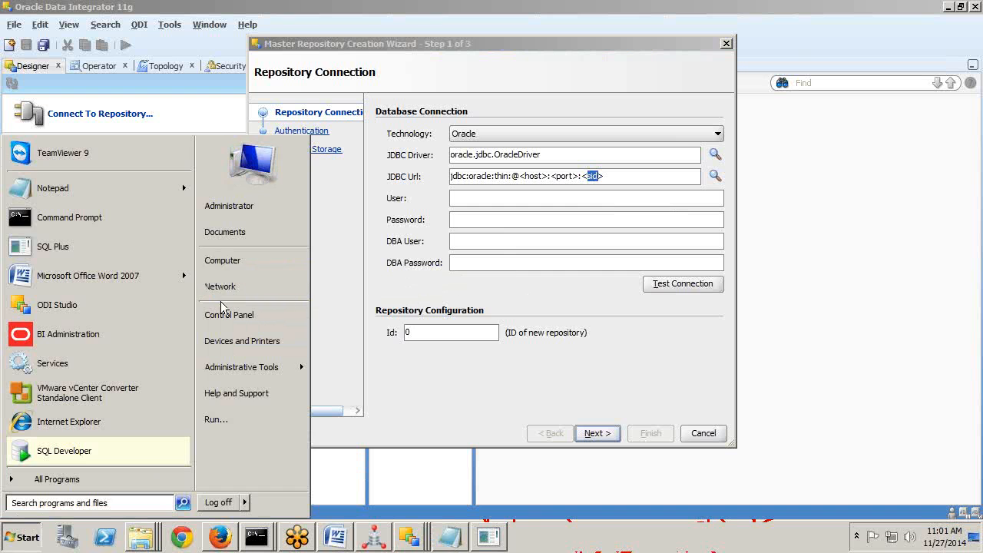
pyautogui.click(240, 263)
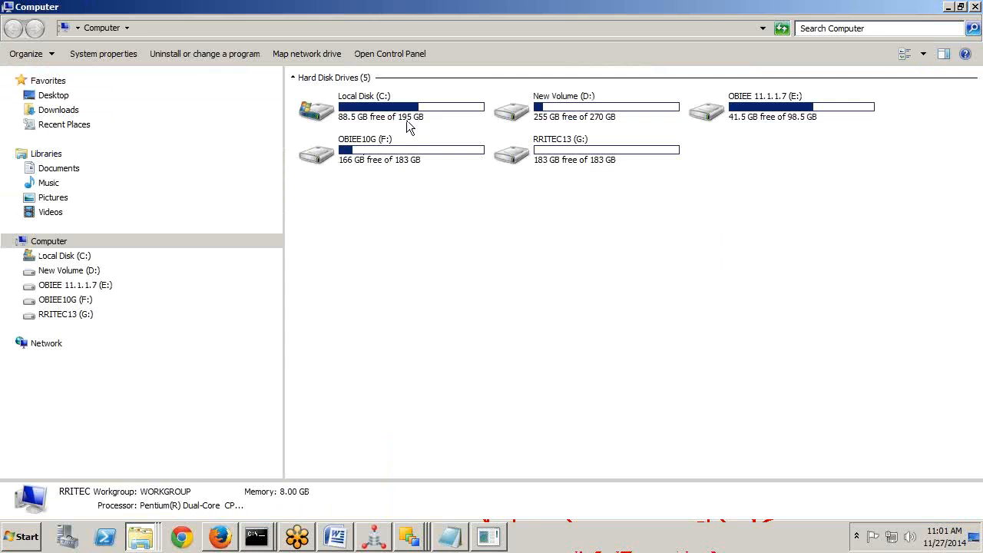
pyautogui.click(409, 124)
pyautogui.doubleClick(397, 111)
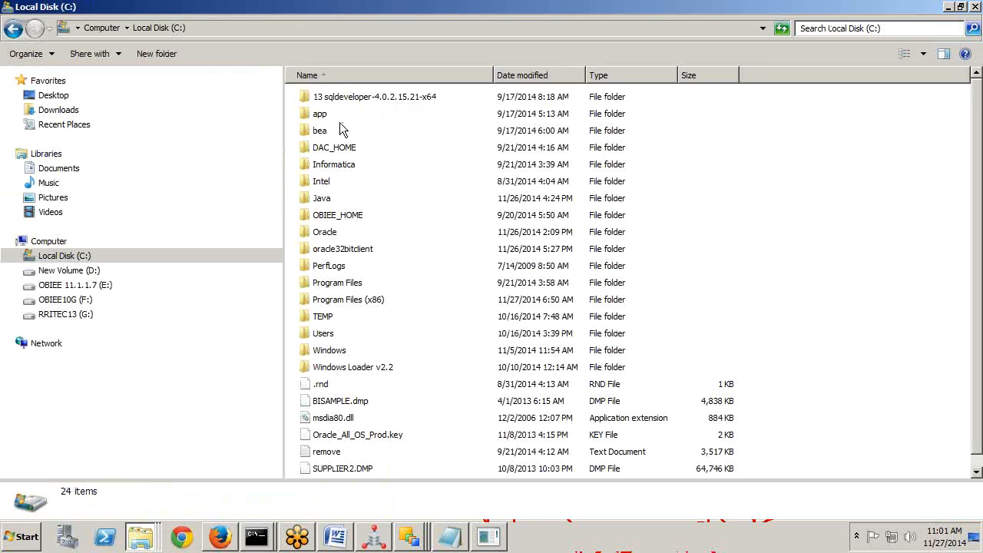
pyautogui.doubleClick(322, 116)
pyautogui.click(341, 96)
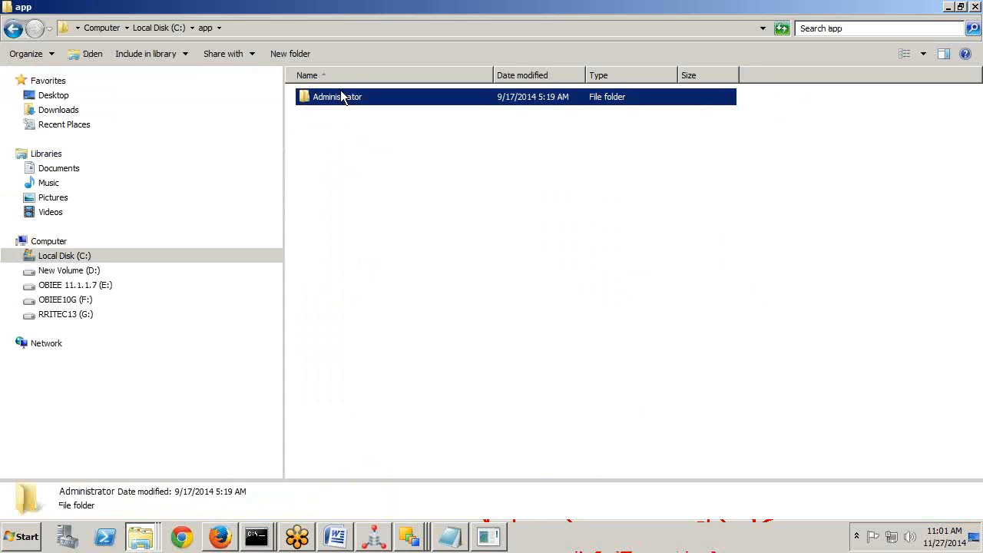
pyautogui.doubleClick(341, 92)
pyautogui.doubleClick(330, 199)
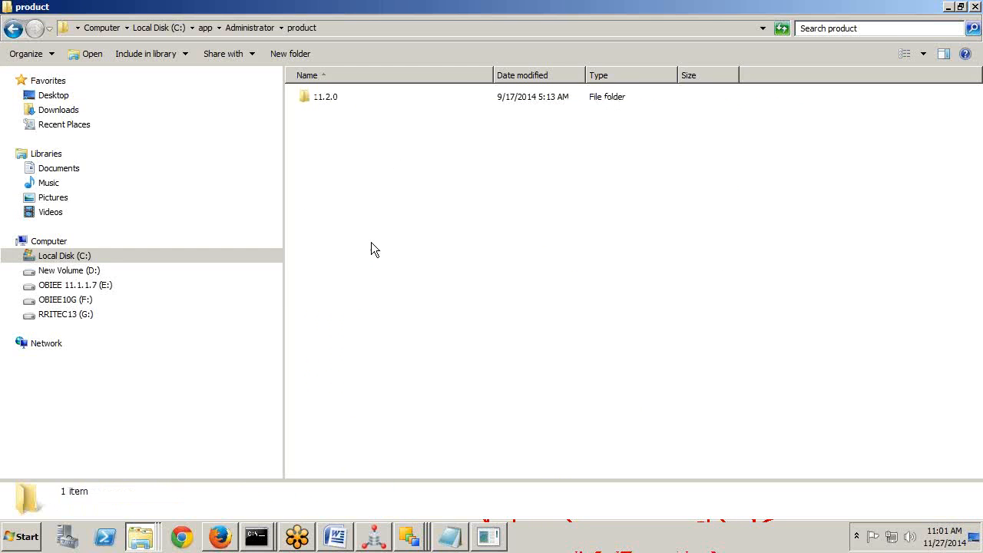
pyautogui.doubleClick(323, 97)
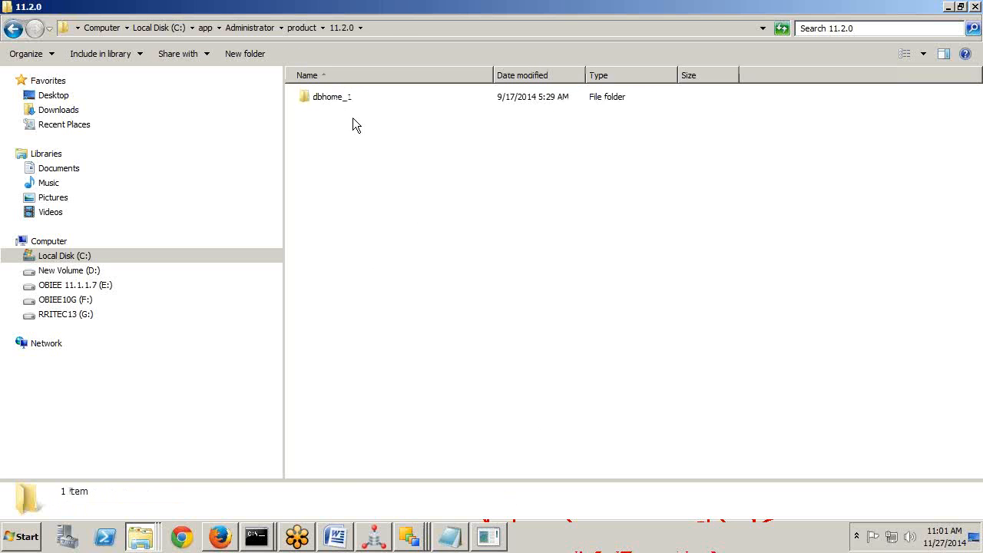
pyautogui.doubleClick(331, 98)
pyautogui.click(318, 338)
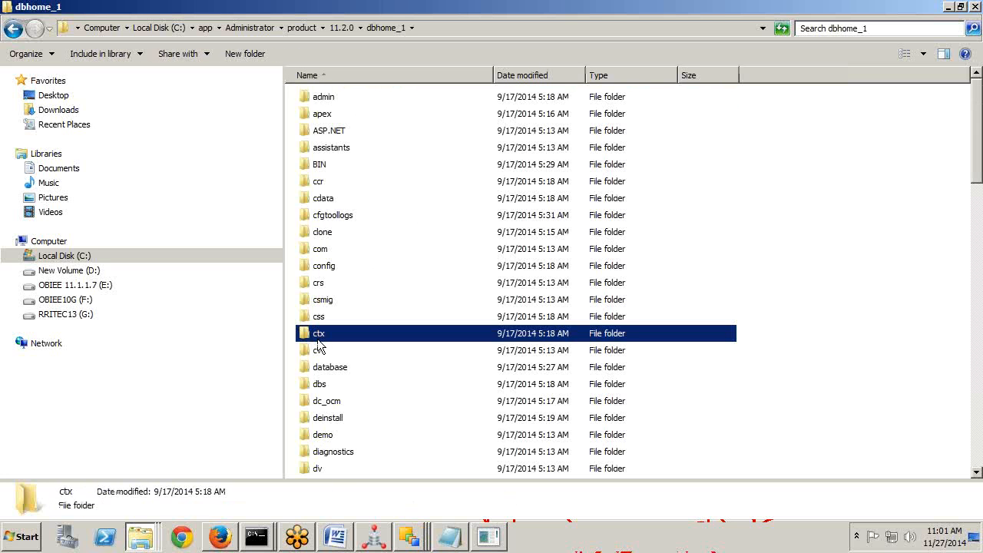
# Open NETWORK\ADMIN\tnsnames.ora maximized in Notepad, showing ORCL at host RRITEC, port 1521.
pyautogui.press('n')
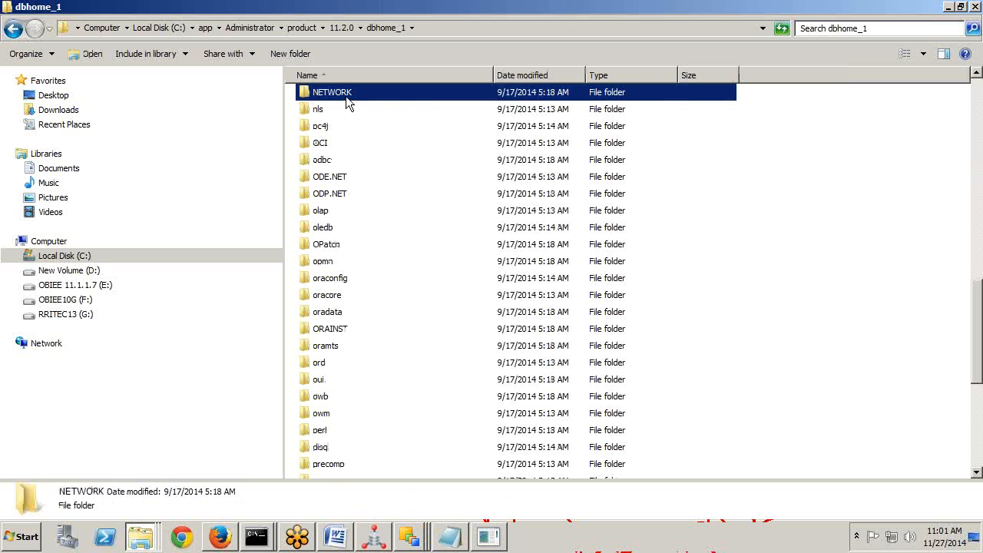
pyautogui.doubleClick(346, 96)
pyautogui.doubleClick(322, 93)
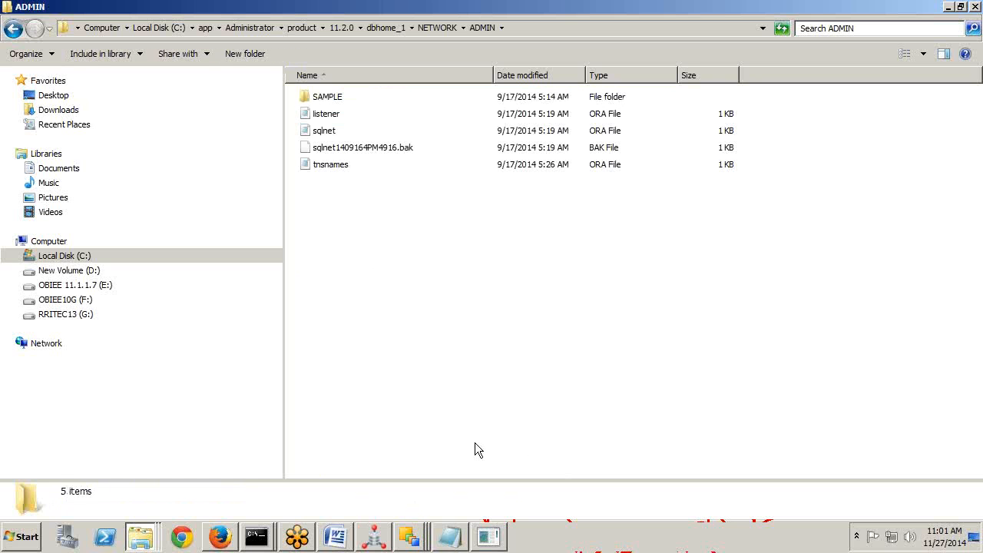
pyautogui.click(331, 171)
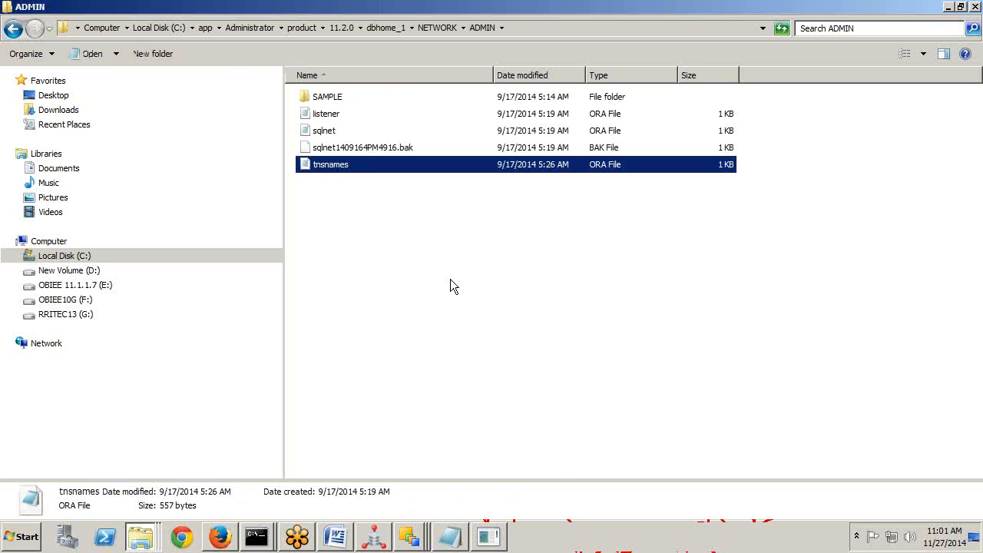
pyautogui.doubleClick(346, 164)
pyautogui.doubleClick(481, 14)
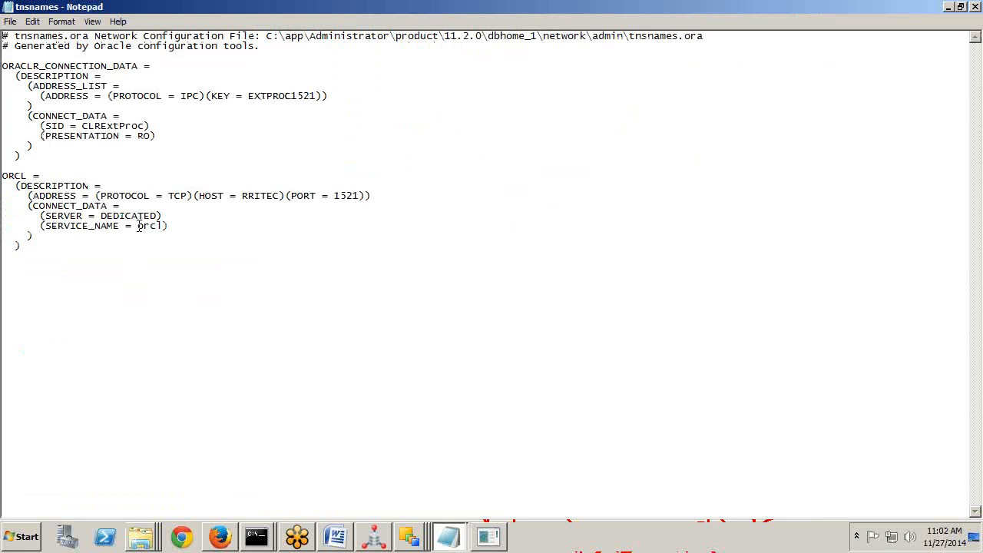
pyautogui.moveTo(139, 225); pyautogui.dragTo(165, 226)
pyautogui.moveTo(334, 196); pyautogui.dragTo(361, 195)
pyautogui.moveTo(244, 197); pyautogui.dragTo(278, 197)
pyautogui.hotkey('alt', 'Tab')
pyautogui.hotkey('alt', 'Tab')
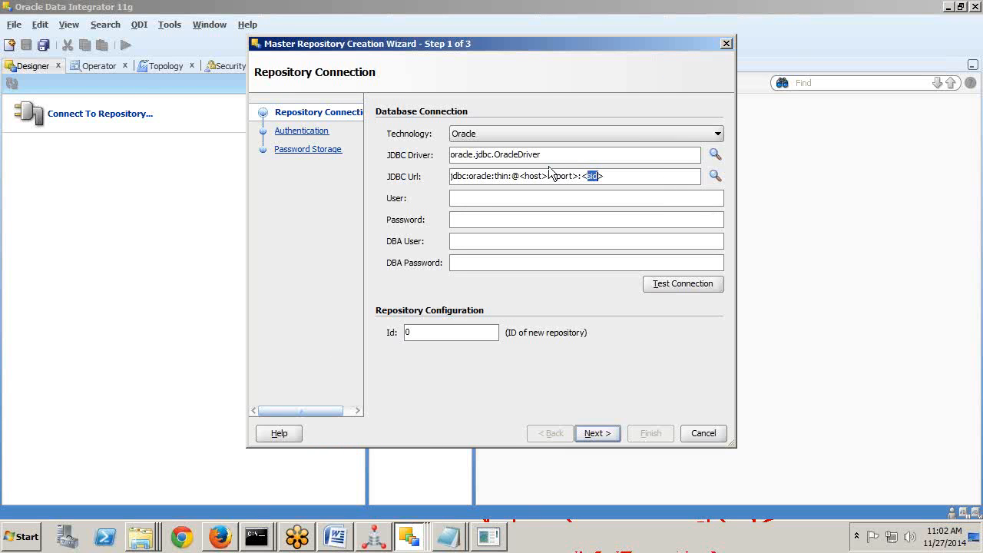
pyautogui.click(522, 176)
pyautogui.press('Delete')
pyautogui.press('Delete')
pyautogui.press('Delete')
pyautogui.press('Delete')
pyautogui.press('Delete')
pyautogui.press('Delete')
pyautogui.press('Delete')
pyautogui.write('localhost:')
pyautogui.press('Delete')
pyautogui.press('Delete')
pyautogui.press('Delete')
pyautogui.press('Delete')
pyautogui.press('Delete')
pyautogui.press('Delete')
pyautogui.press('Delete')
pyautogui.write('1521')
pyautogui.press('Delete')
pyautogui.press('Delete')
pyautogui.press('Delete')
pyautogui.press('Delete')
pyautogui.press('Delete')
pyautogui.write('orcl')
# Enter user B144MRWR, its password, DBA user 'sys as sysdba' and DBA password, and test the connection successfully.
pyautogui.click(596, 198)
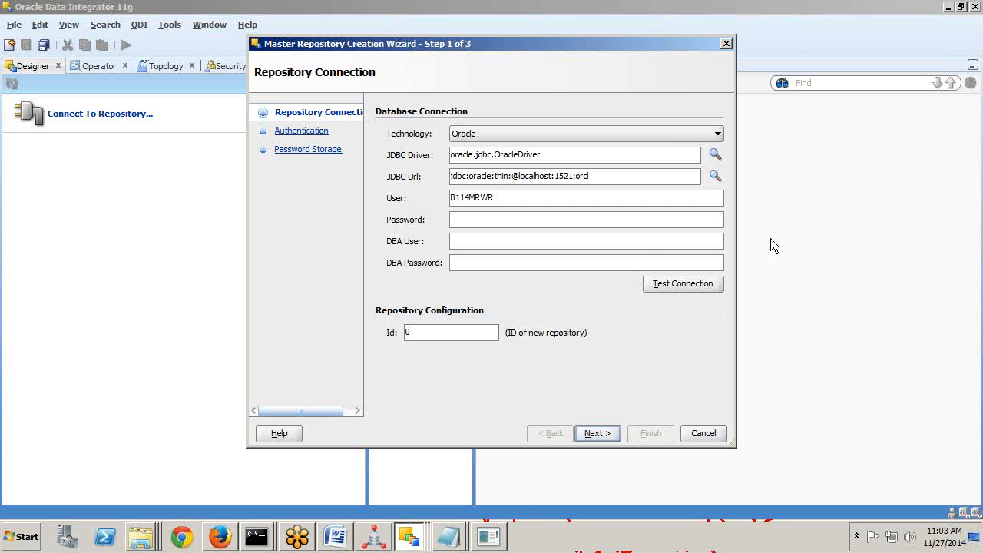
pyautogui.click(565, 262)
pyautogui.write('•••••••••')
pyautogui.click(657, 284)
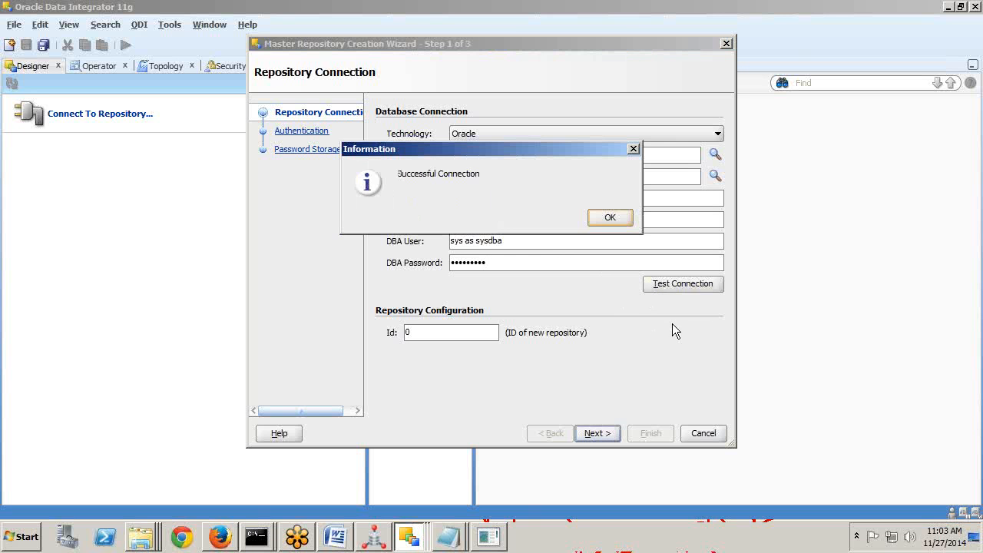
pyautogui.click(611, 218)
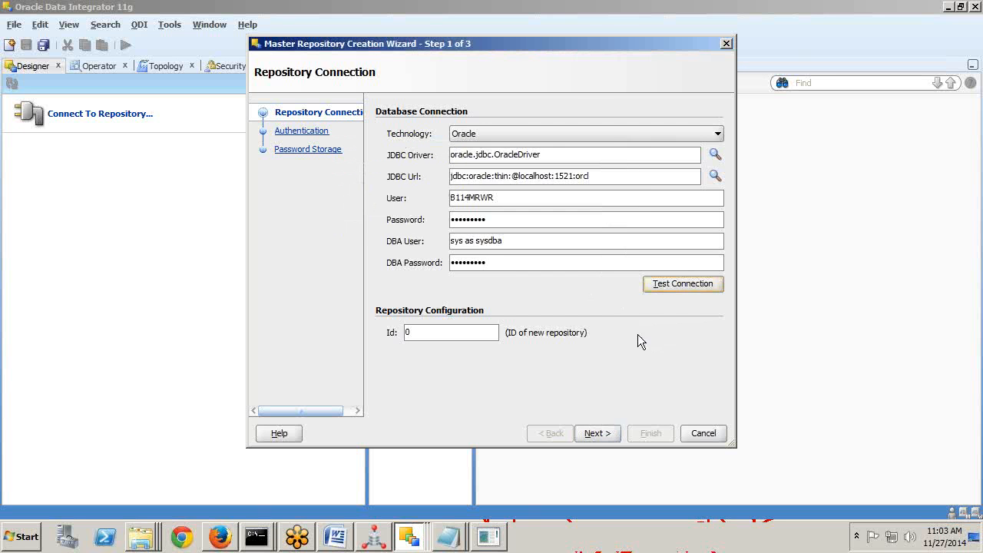
pyautogui.click(604, 434)
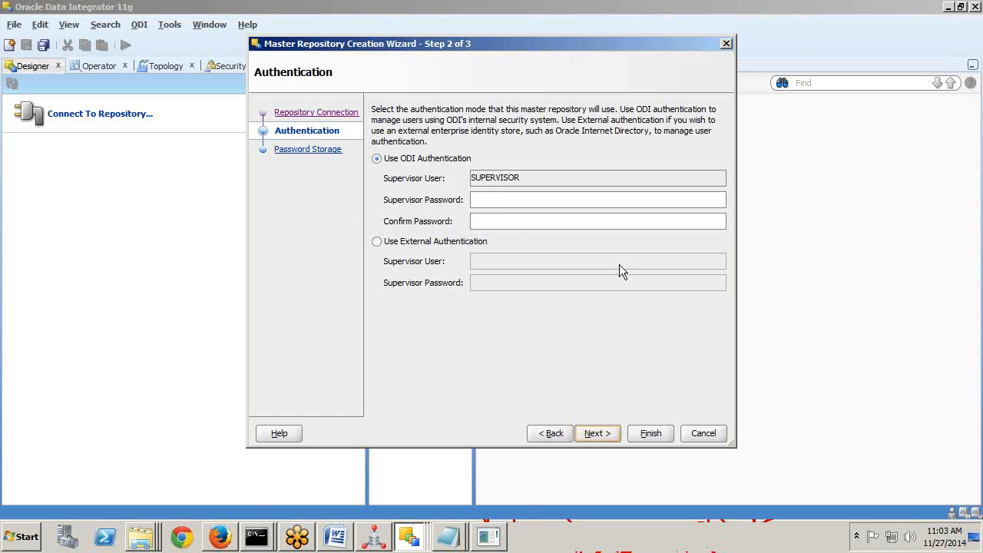
# Set and confirm the SUPERVISOR password, keep Internal Password Storage, and finish creating the master repository.
pyautogui.click(503, 198)
pyautogui.write('•••')
pyautogui.press('BackSpace')
pyautogui.press('BackSpace')
pyautogui.press('BackSpace')
pyautogui.moveTo(520, 185); pyautogui.dragTo(465, 185)
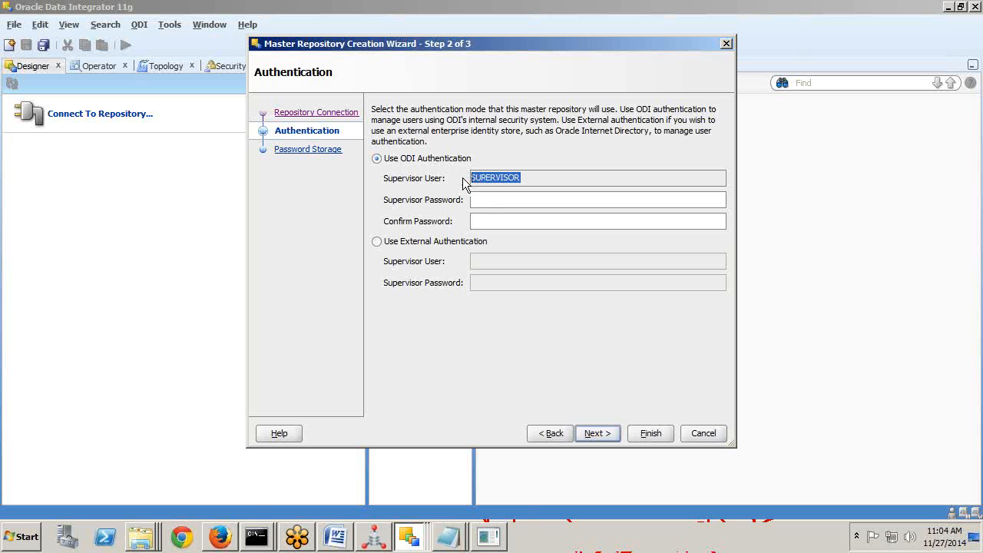
pyautogui.click(501, 199)
pyautogui.hotkey('ctrl', 'v')
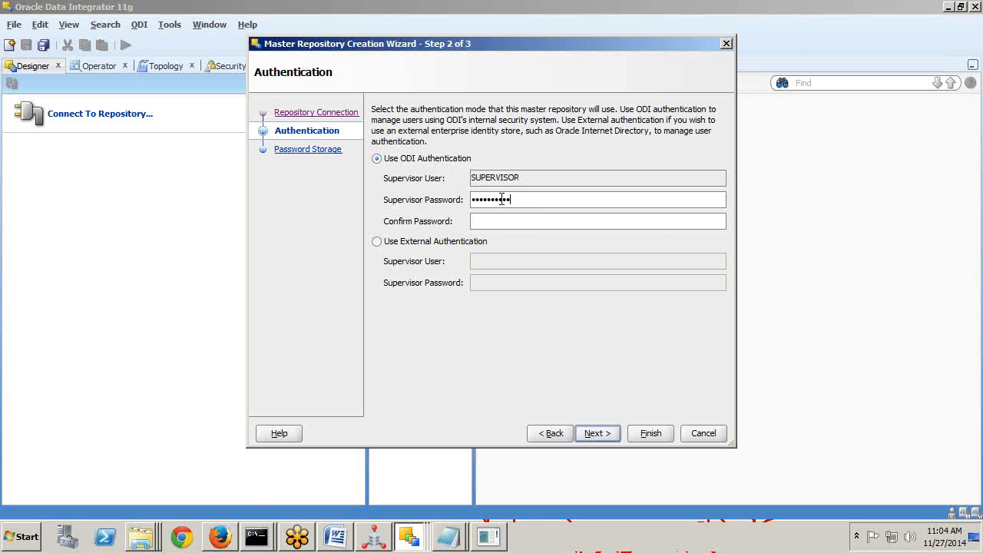
pyautogui.click(475, 222)
pyautogui.hotkey('ctrl', 'v')
pyautogui.click(593, 435)
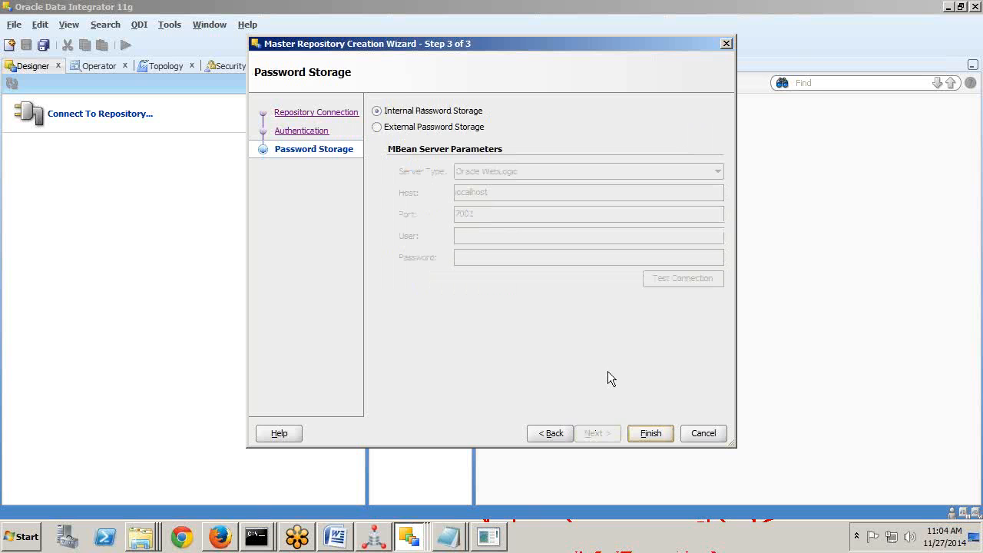
pyautogui.click(650, 433)
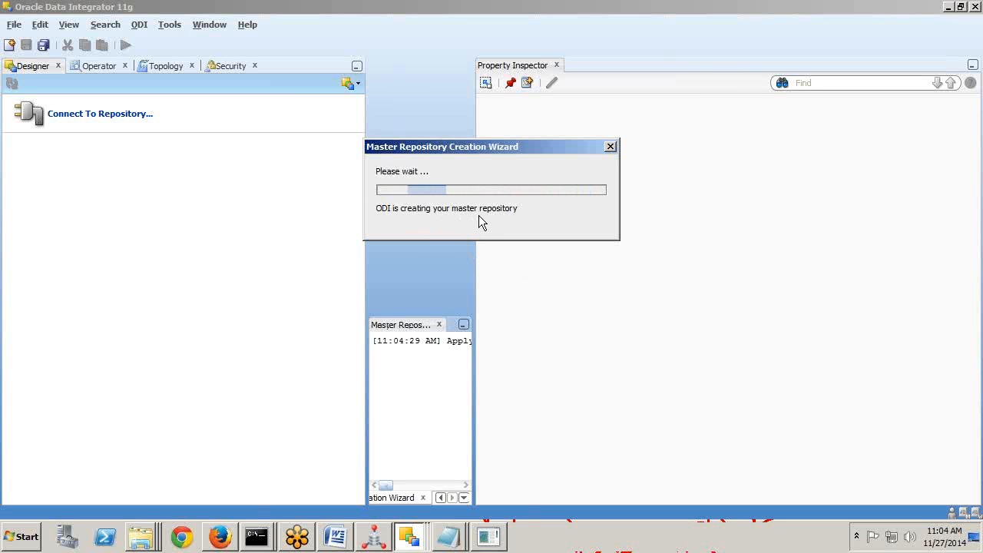
# Rerun select * from tab; in SQL*Plus to confirm the 64 SNP_ repository tables exist.
pyautogui.hotkey('alt', 'Tab')
pyautogui.hotkey('alt', 'Tab')
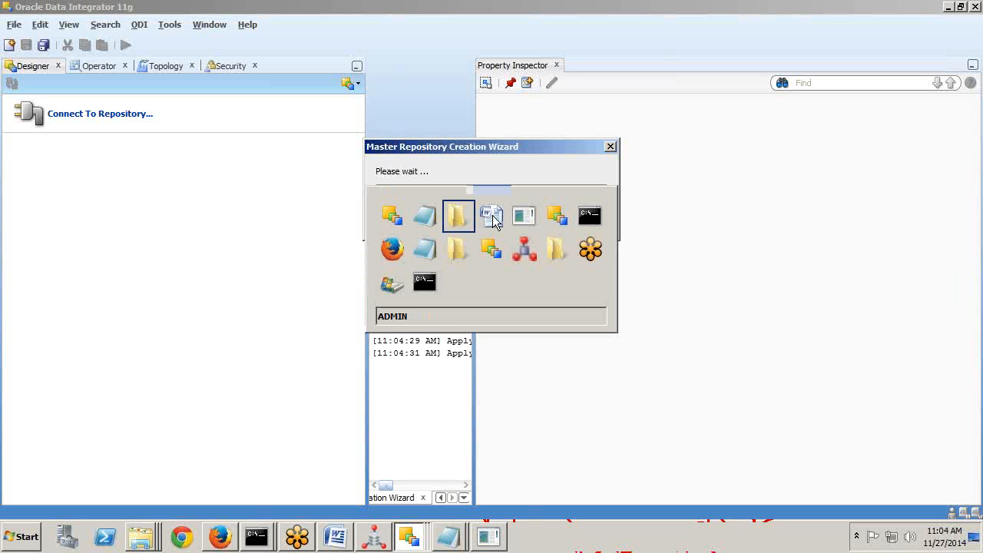
pyautogui.hotkey('alt', 'Tab')
pyautogui.hotkey('alt', 'Tab')
pyautogui.hotkey('alt', 'Tab')
pyautogui.hotkey('alt', 'Tab')
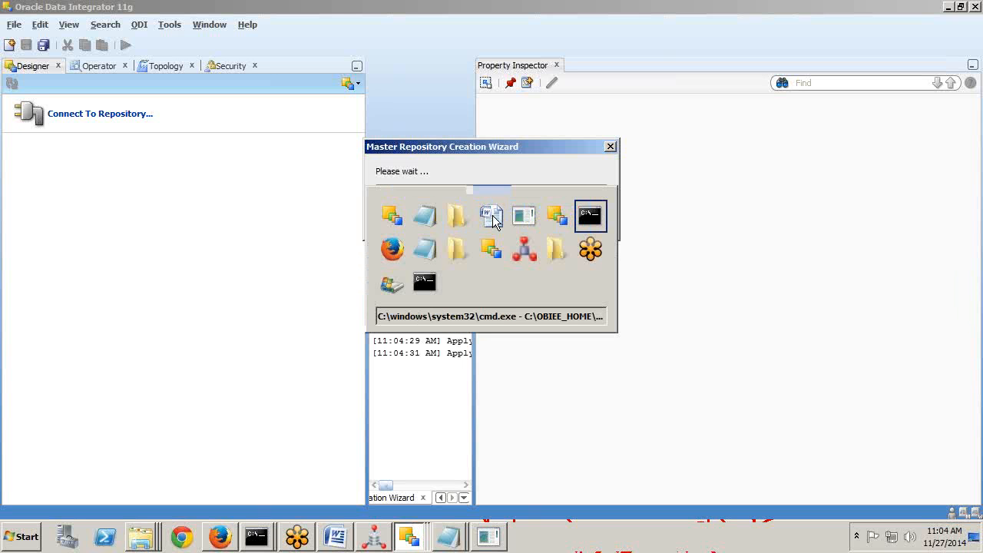
pyautogui.hotkey('alt', 'shift', 'Tab')
pyautogui.hotkey('alt', 'shift', 'Tab')
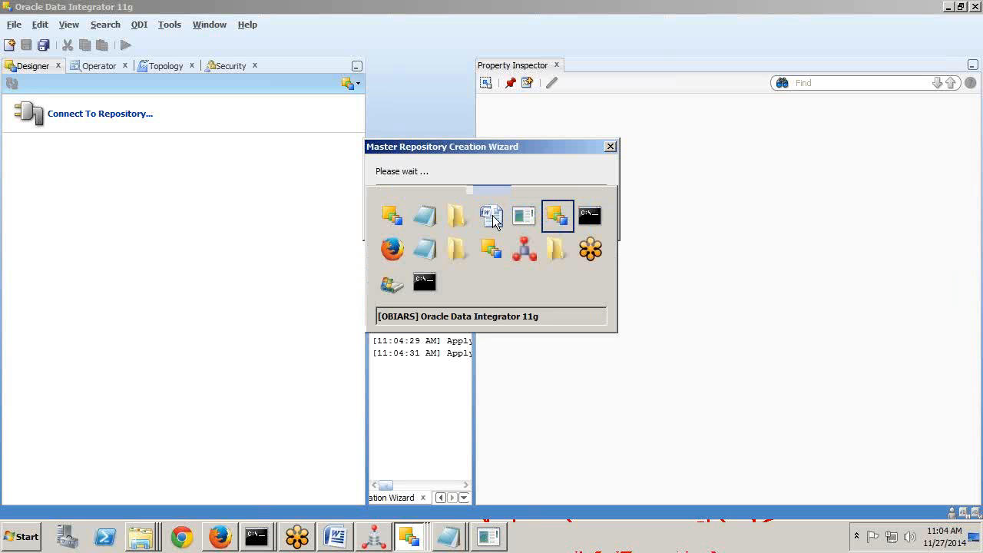
pyautogui.press('Up')
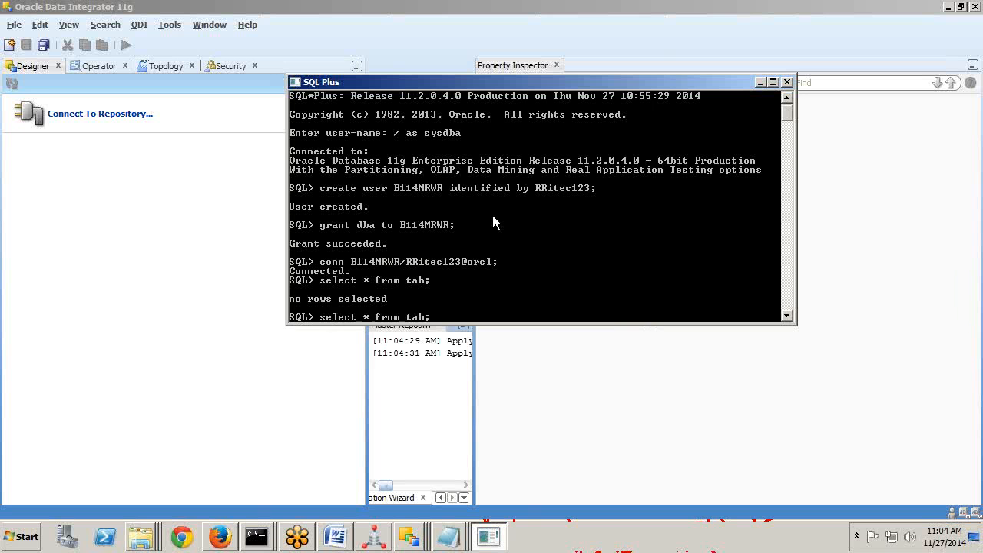
pyautogui.press('Return')
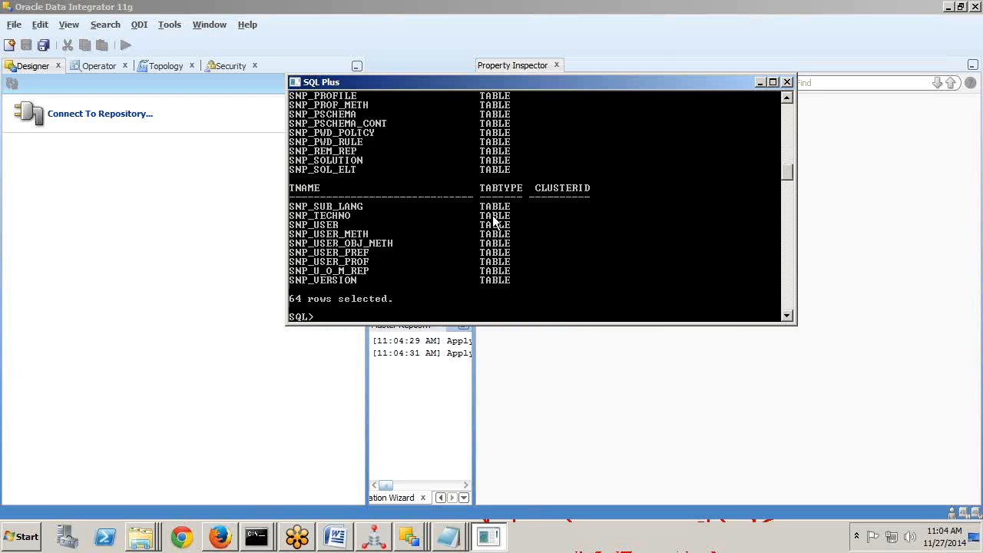
pyautogui.press('Up')
pyautogui.press('Return')
pyautogui.press('Up')
pyautogui.press('Return')
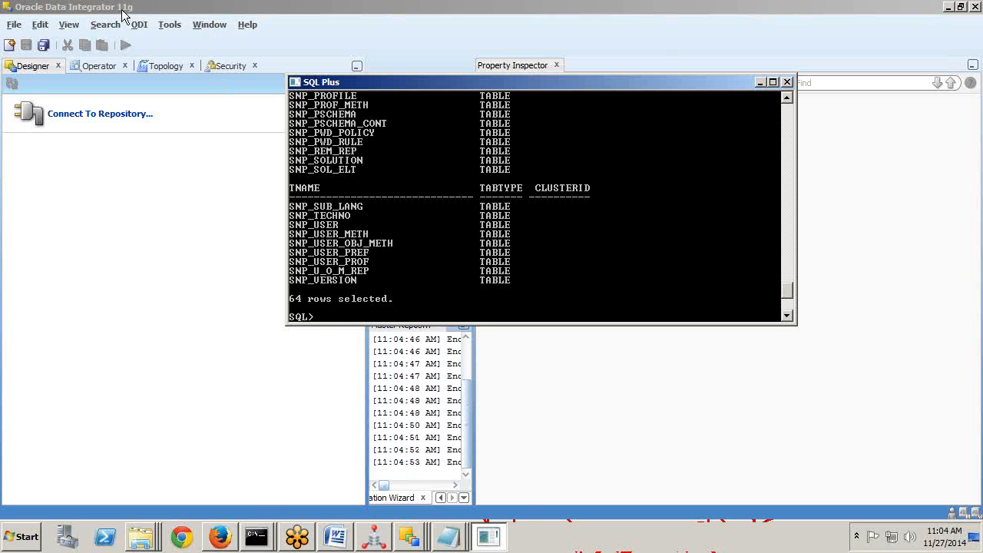
pyautogui.click(345, 528)
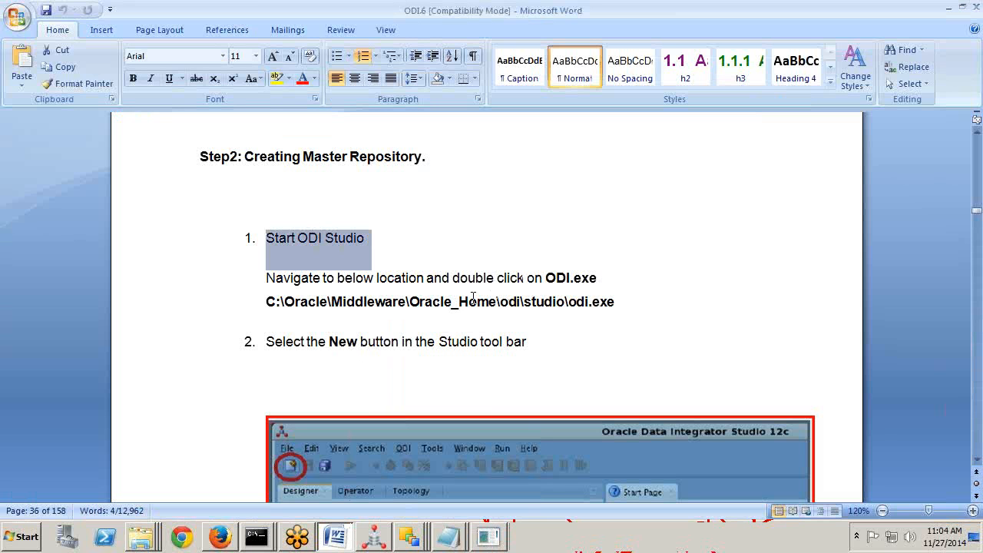
# Highlight the odi.exe install path line in the Word guide and read on through the launch steps.
pyautogui.moveTo(616, 307); pyautogui.dragTo(312, 294)
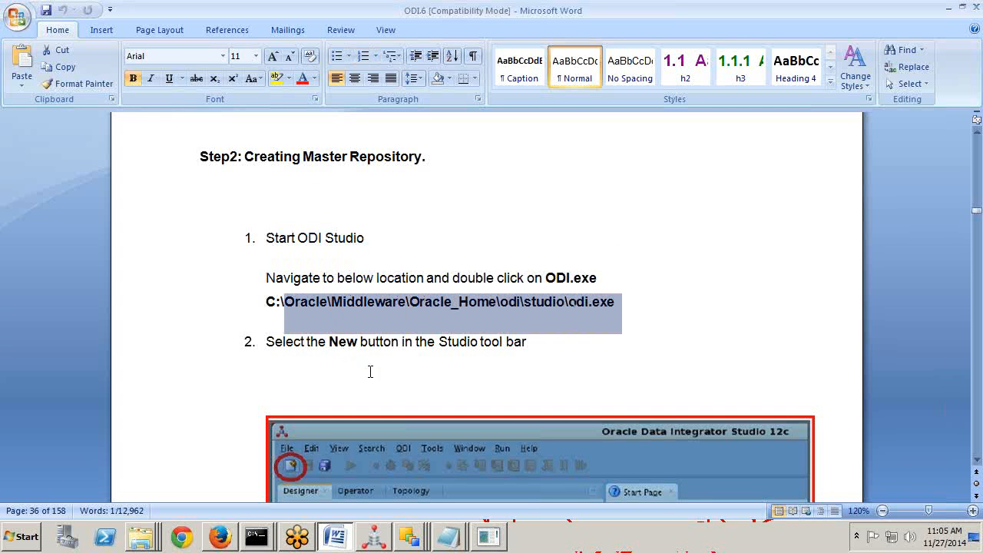
pyautogui.scroll(-2, 488, 413)
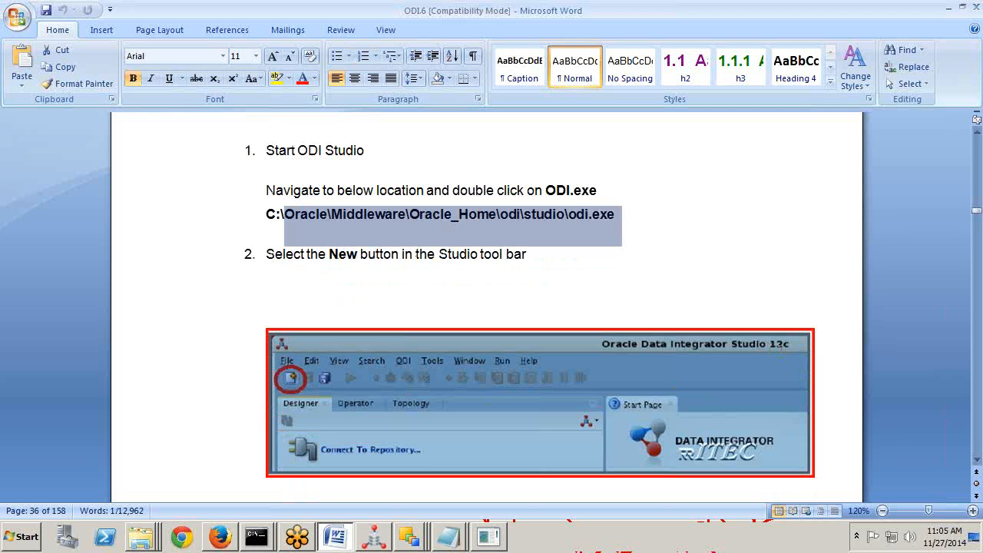
pyautogui.hotkey('alt', 'Tab')
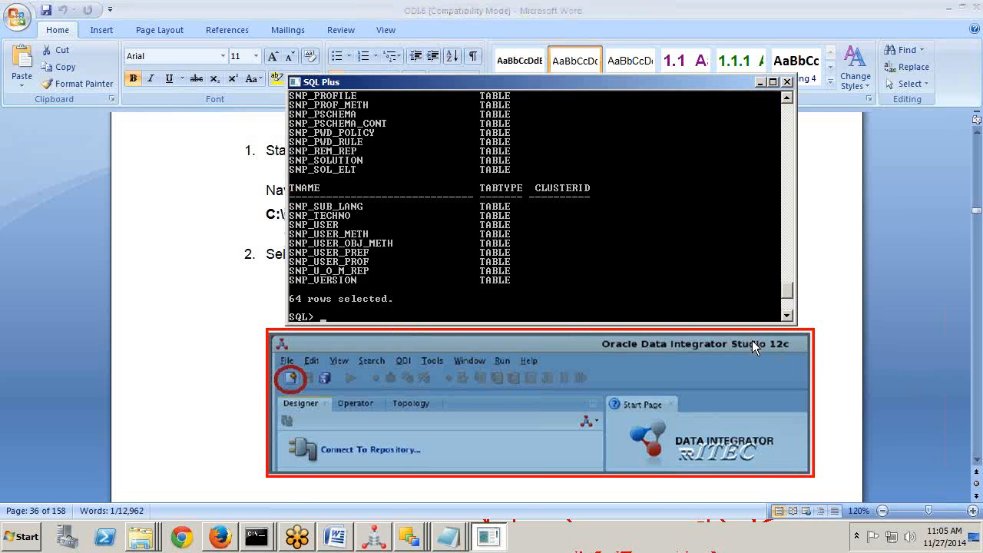
# Bring the ODI Studio Master Repository Creation Wizard back to the front while it runs.
pyautogui.hotkey('alt', 'Tab')
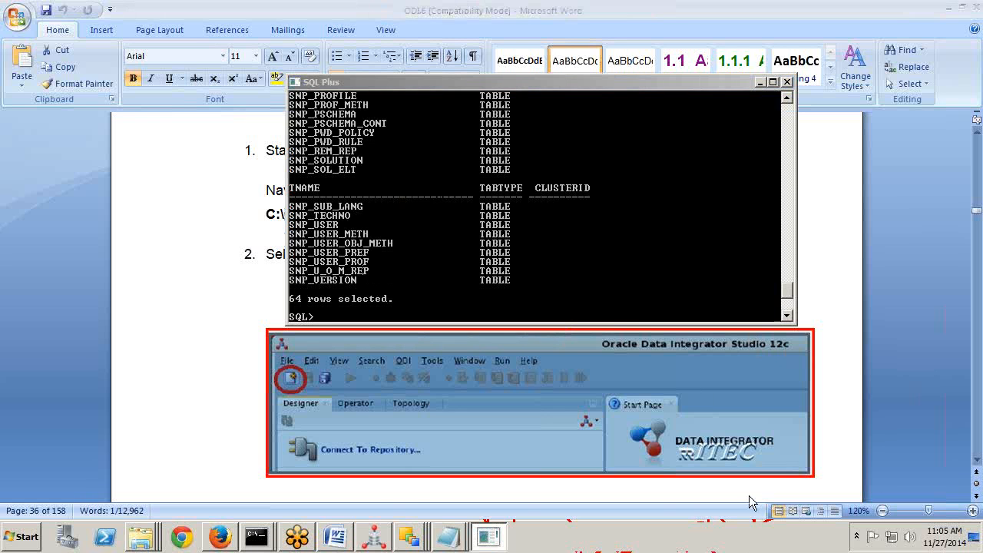
pyautogui.hotkey('alt', 'Tab')
pyautogui.hotkey('alt', 'Tab')
pyautogui.hotkey('alt', 'Tab')
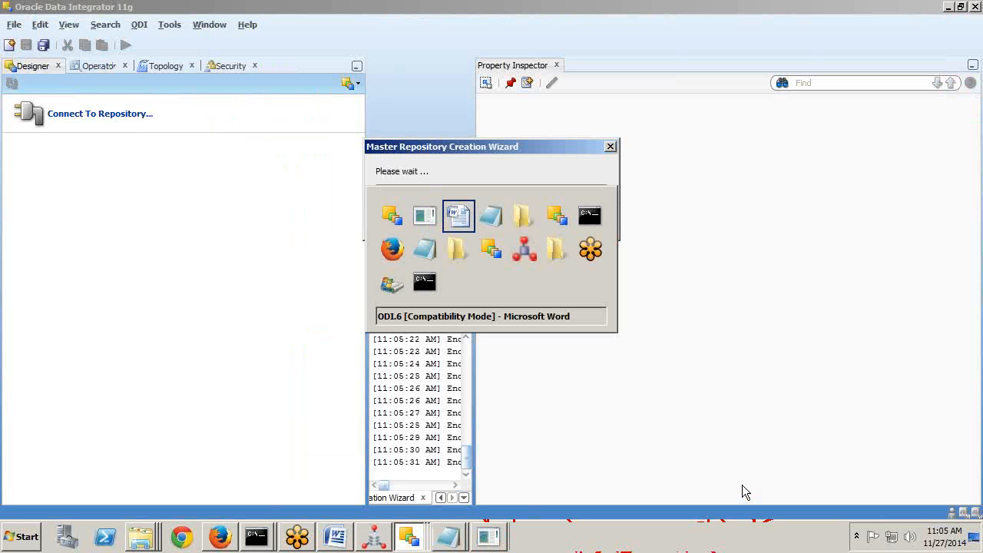
pyautogui.hotkey('alt', 'shift', 'Tab')
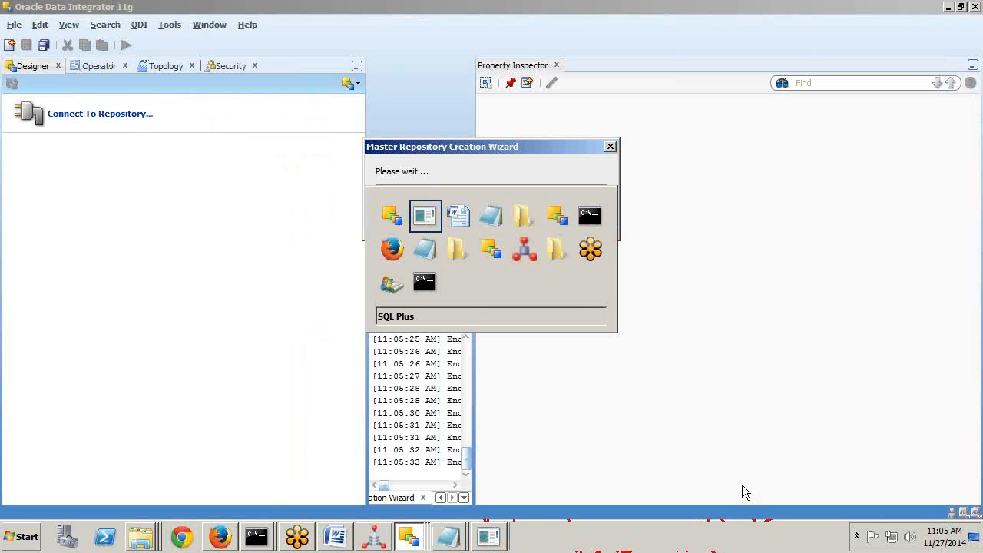
pyautogui.hotkey('alt', 'shift', 'Tab')
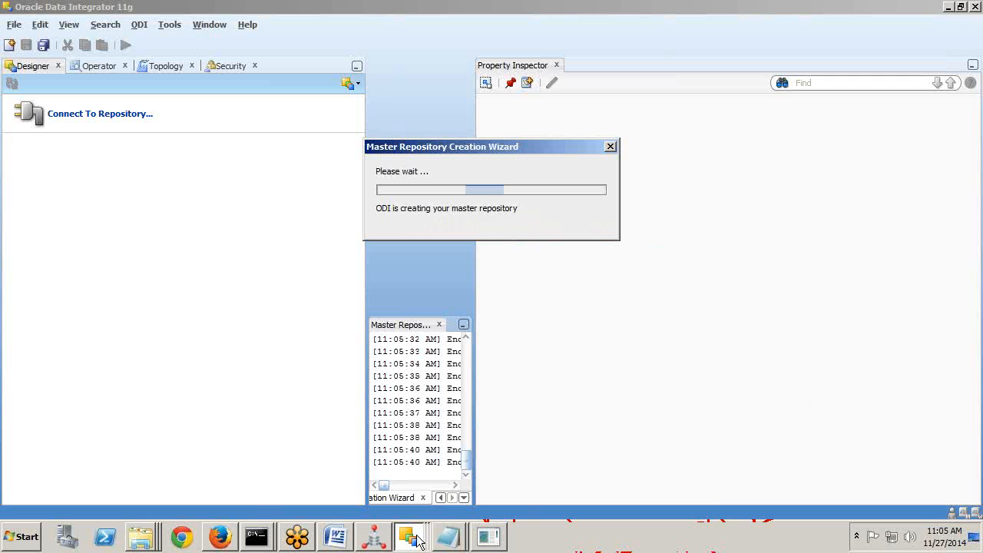
pyautogui.click(335, 536)
pyautogui.scroll(-1, 435, 411)
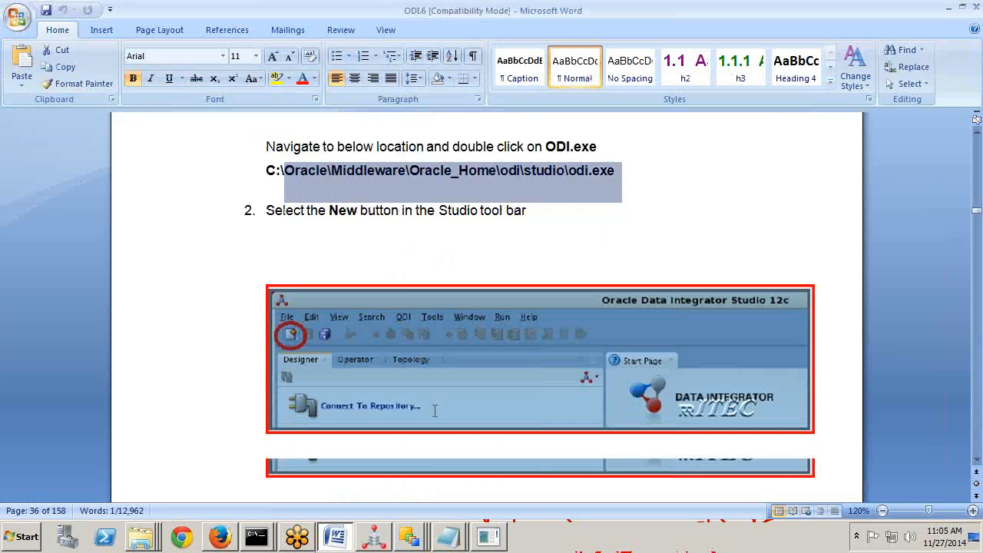
pyautogui.scroll(-5, 434, 411)
pyautogui.scroll(-5, 434, 411)
pyautogui.scroll(10, 435, 411)
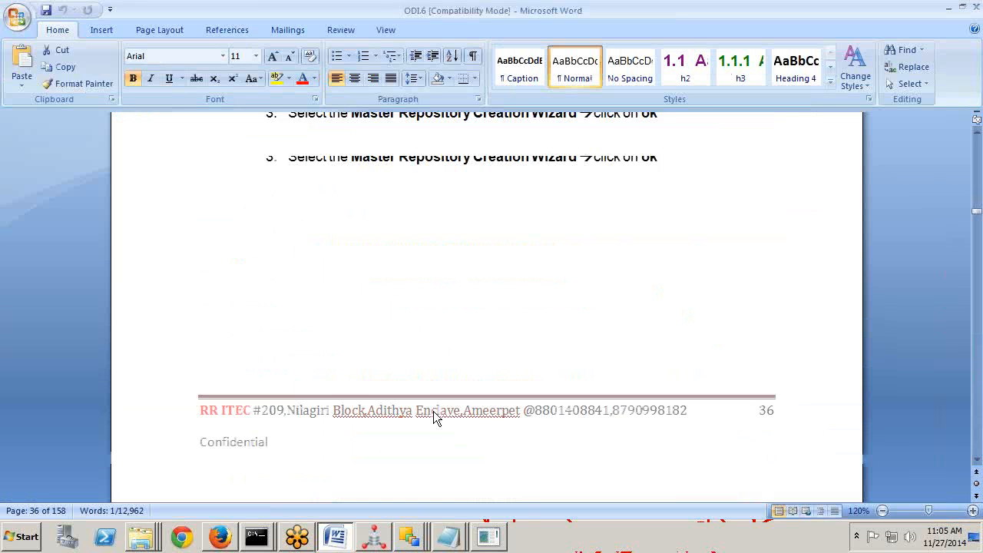
pyautogui.scroll(1, 435, 411)
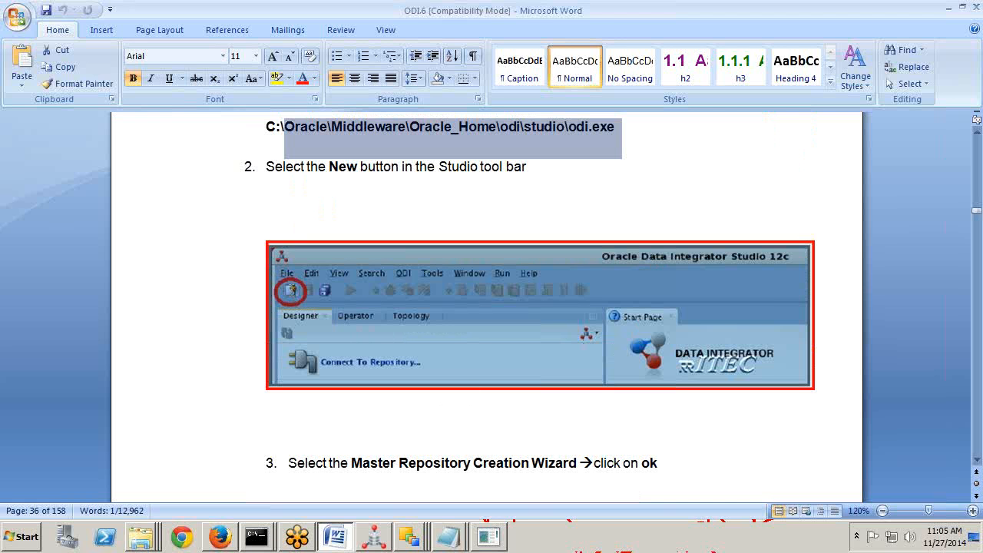
pyautogui.scroll(-15, 417, 351)
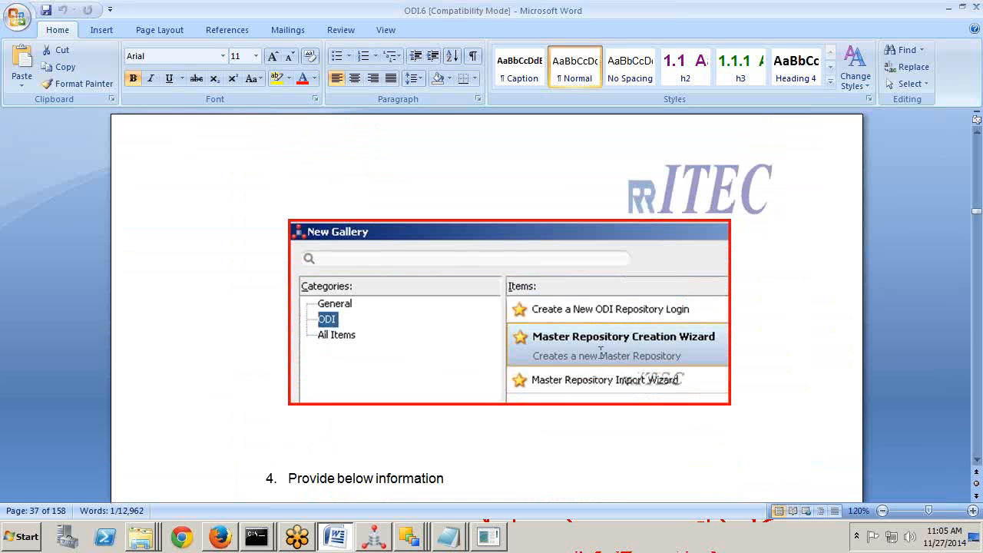
pyautogui.scroll(-15, 606, 351)
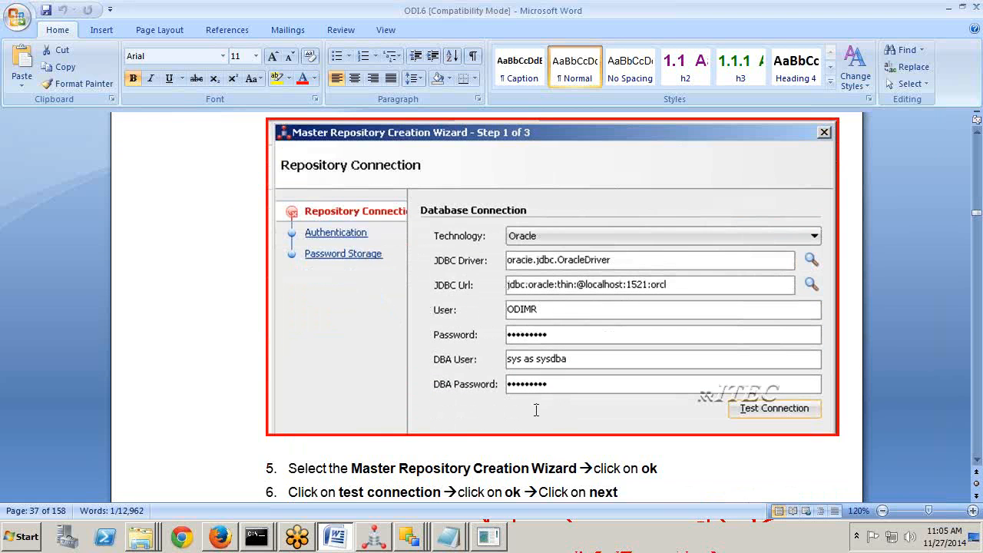
pyautogui.scroll(-11, 536, 411)
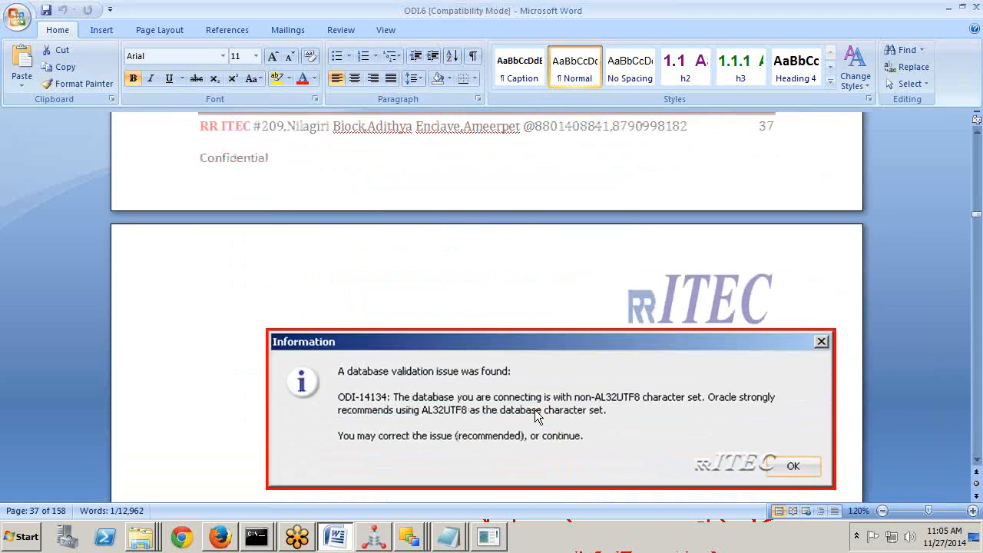
pyautogui.scroll(-10, 534, 409)
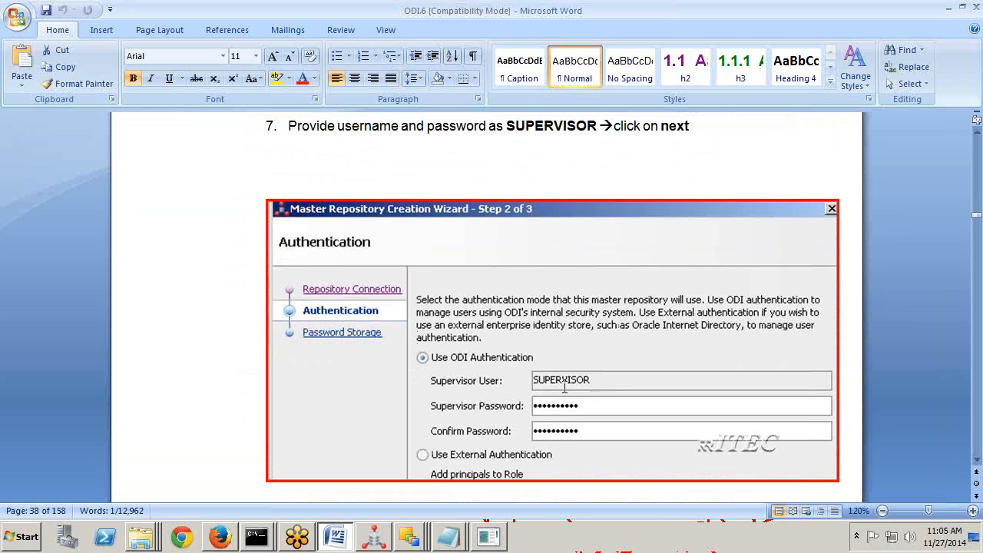
pyautogui.scroll(-8, 588, 401)
pyautogui.scroll(-11, 609, 410)
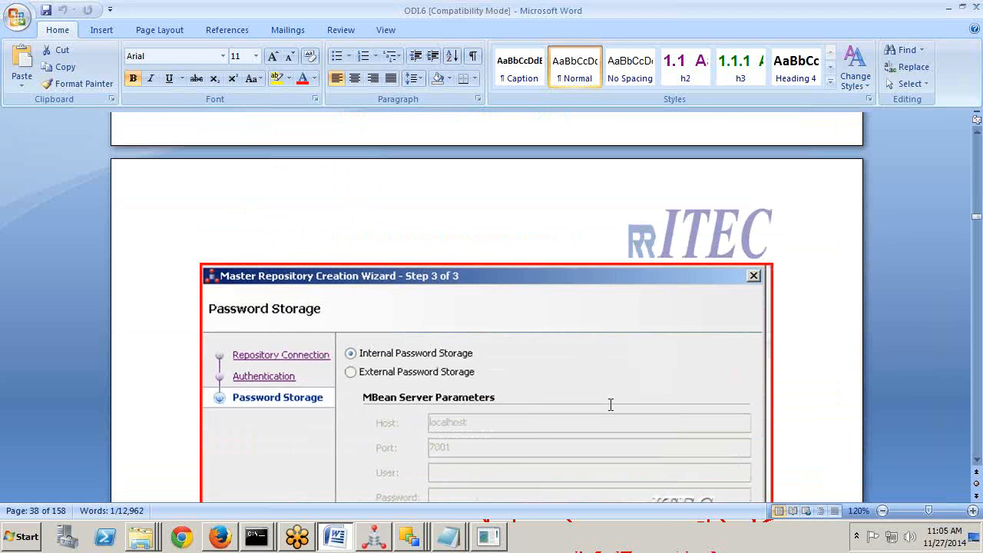
pyautogui.scroll(-5, 606, 402)
pyautogui.scroll(-12, 491, 323)
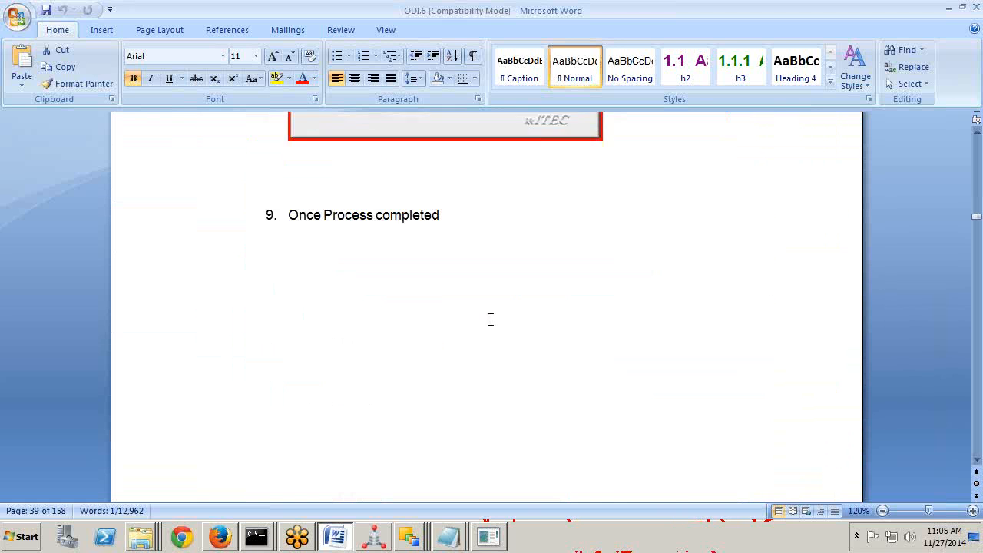
pyautogui.scroll(-5, 490, 323)
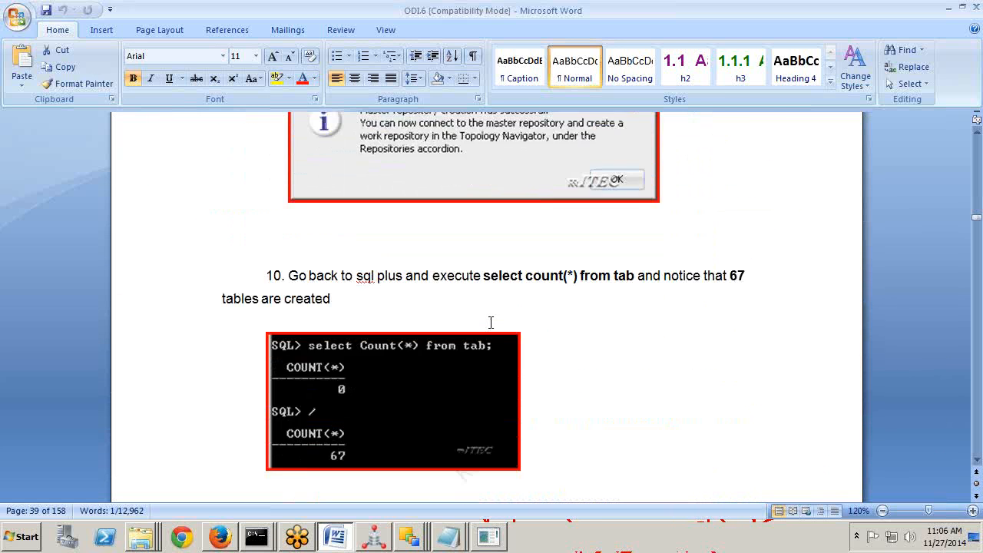
pyautogui.scroll(4, 489, 323)
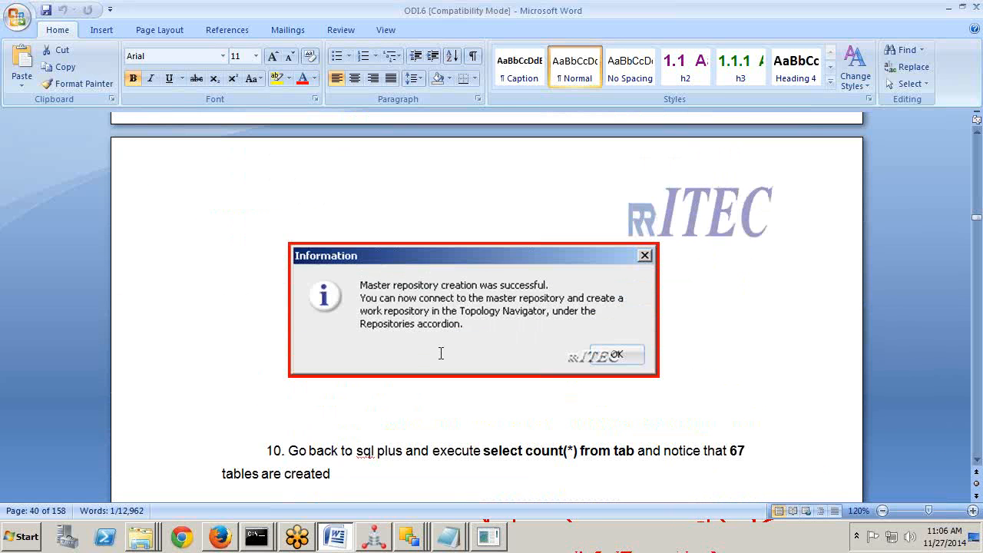
pyautogui.scroll(12, 441, 353)
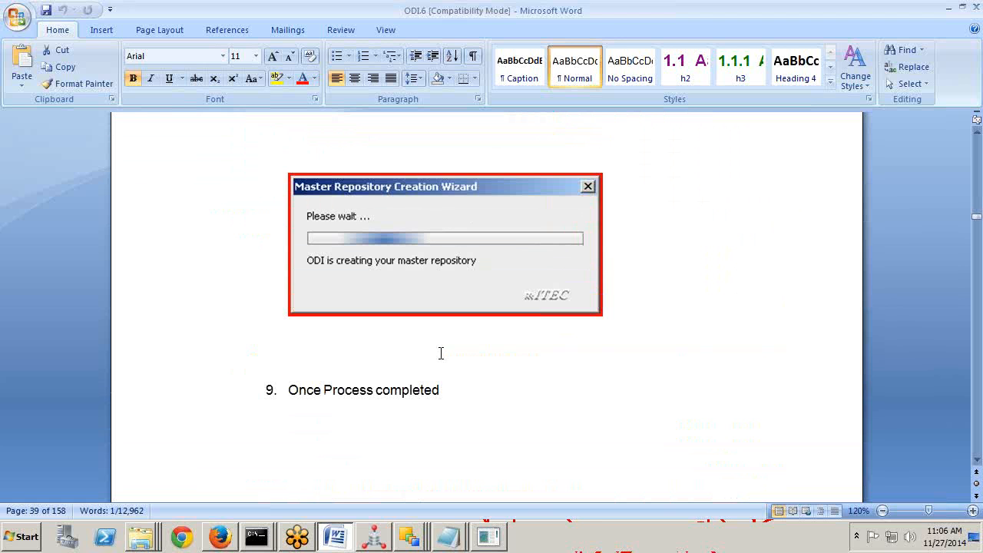
pyautogui.scroll(-15, 441, 353)
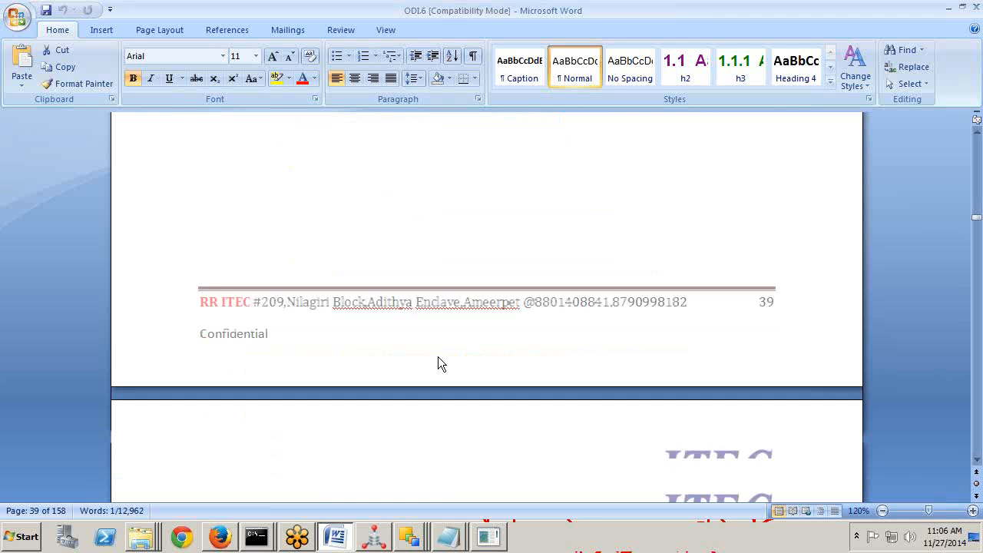
pyautogui.scroll(-5, 439, 357)
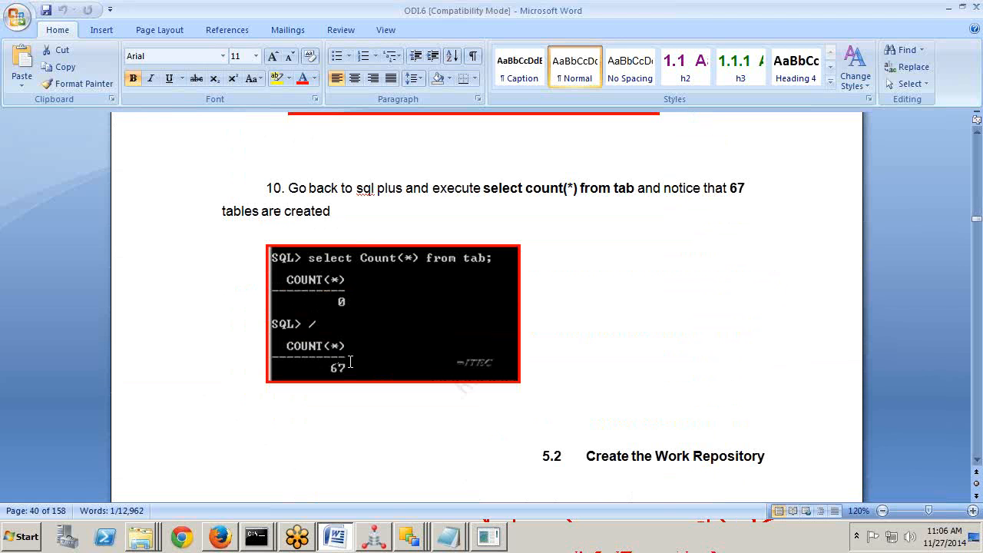
pyautogui.scroll(-3, 350, 362)
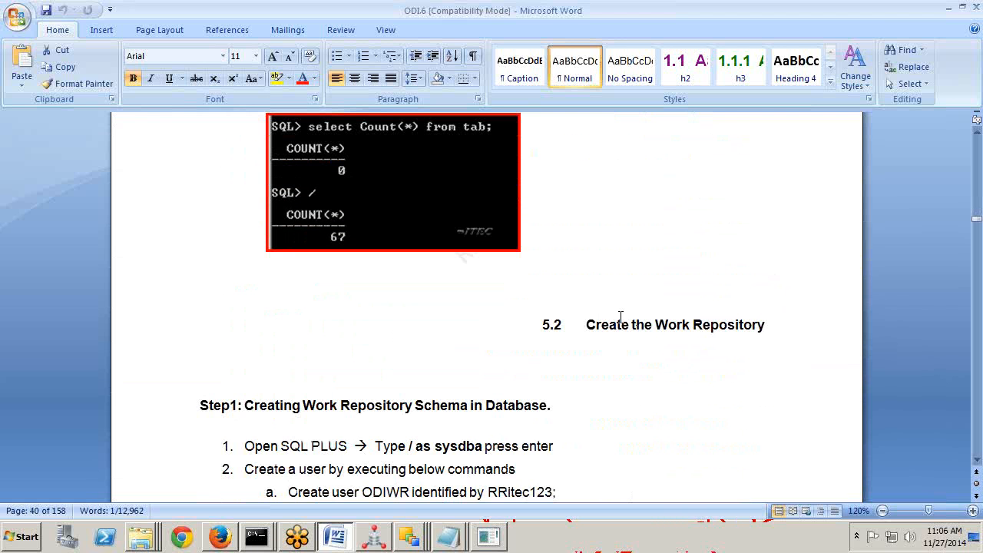
pyautogui.scroll(5, 507, 404)
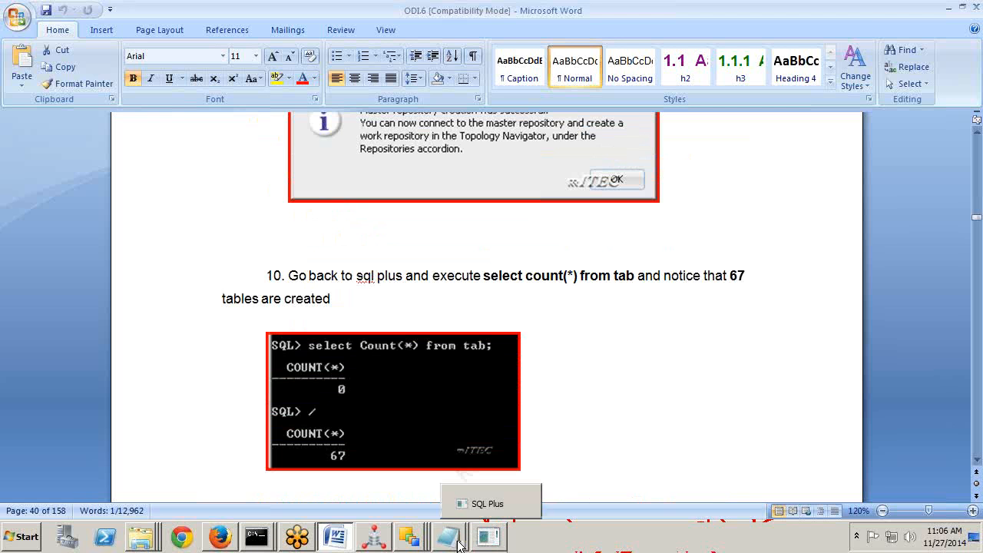
pyautogui.moveTo(440, 543)
pyautogui.hotkey('alt', 'Tab')
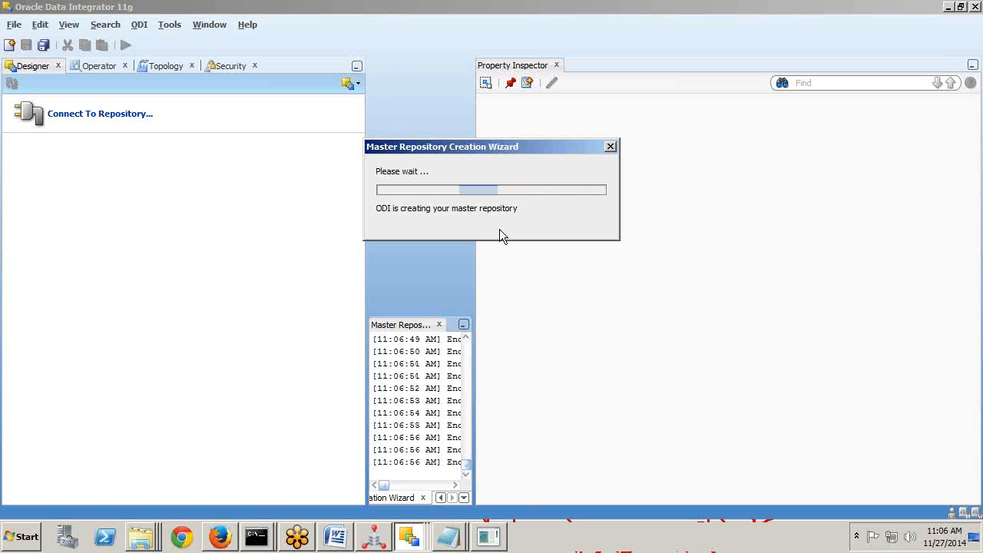
# Launch SQL Developer from the Start menu and cancel its java.exe path prompt.
pyautogui.click(31, 534)
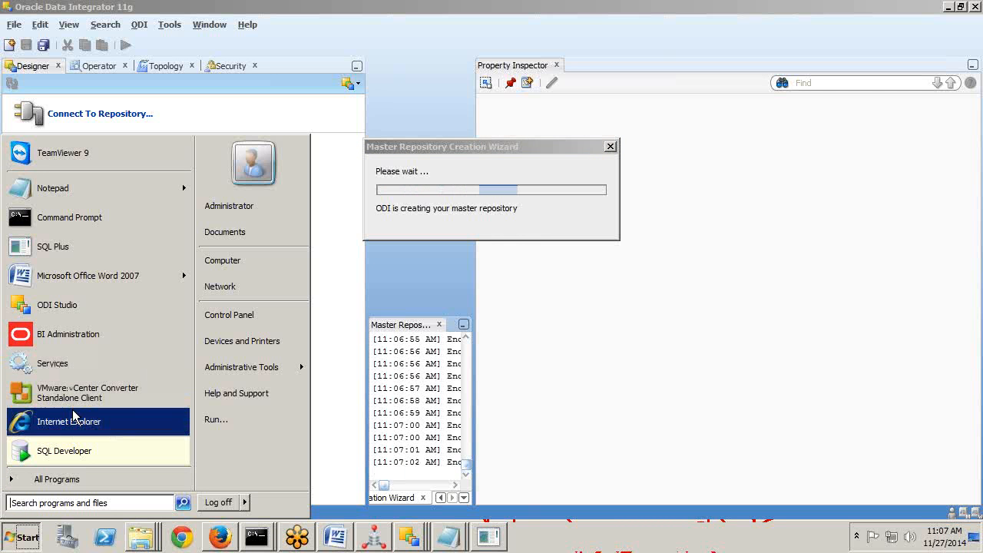
pyautogui.click(65, 452)
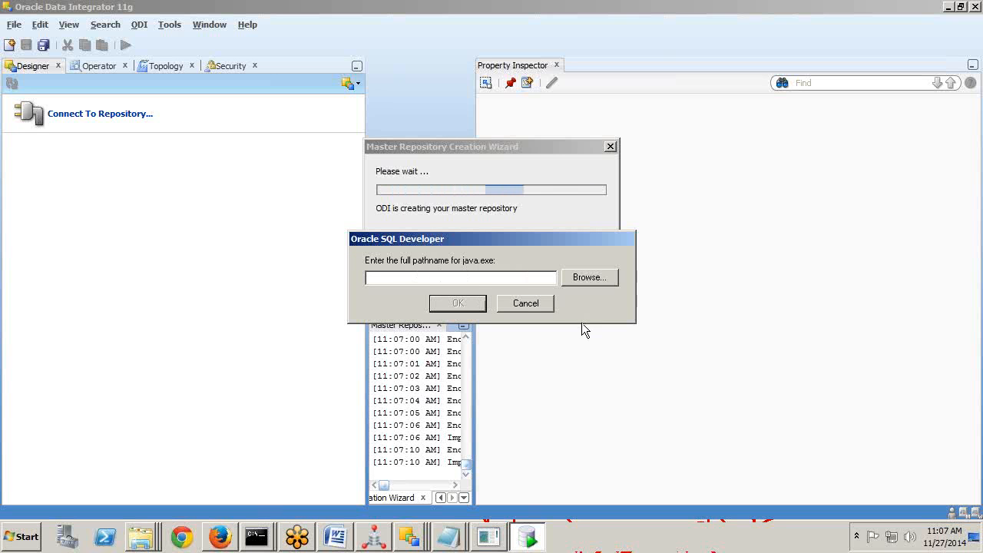
pyautogui.click(525, 303)
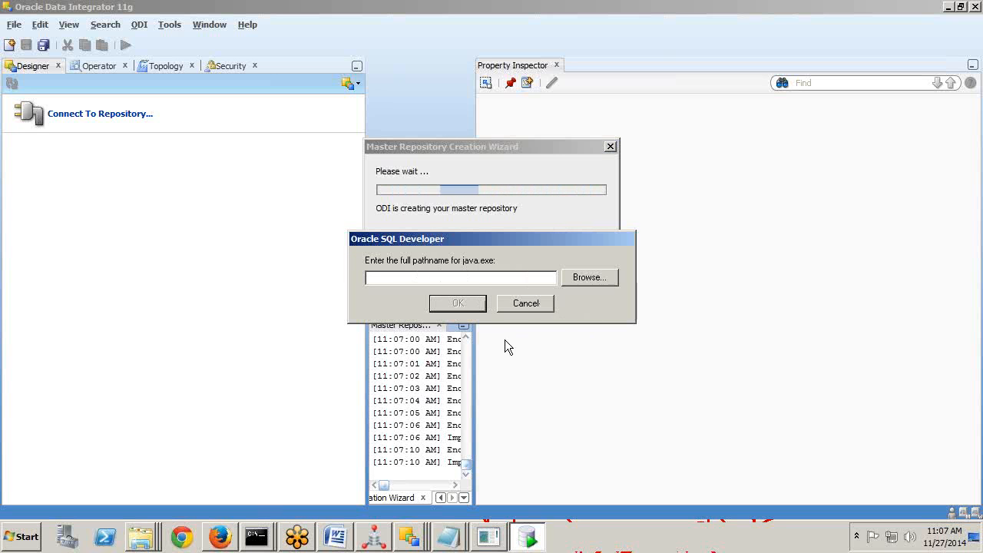
# Minimize all windows to show the Windows desktop.
pyautogui.press('super')
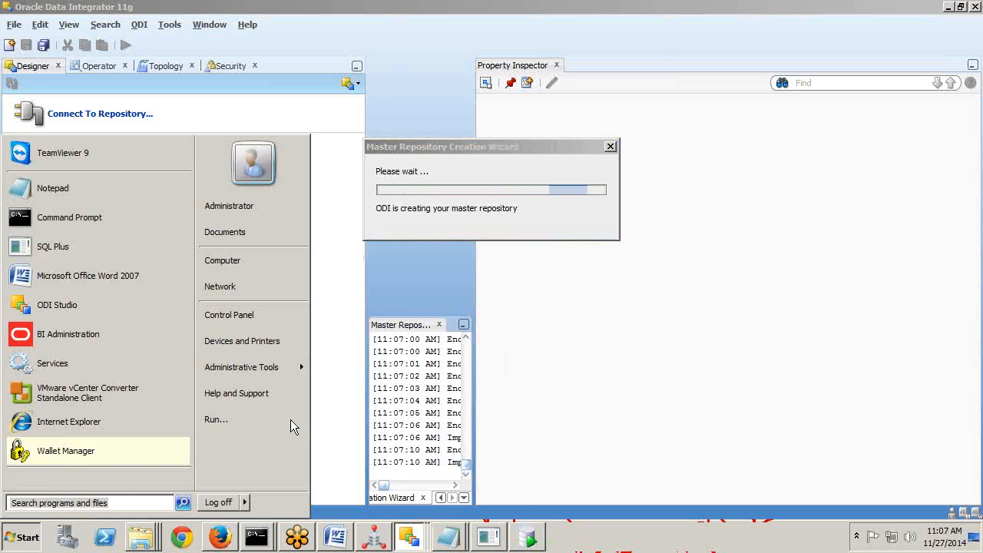
pyautogui.write('d')
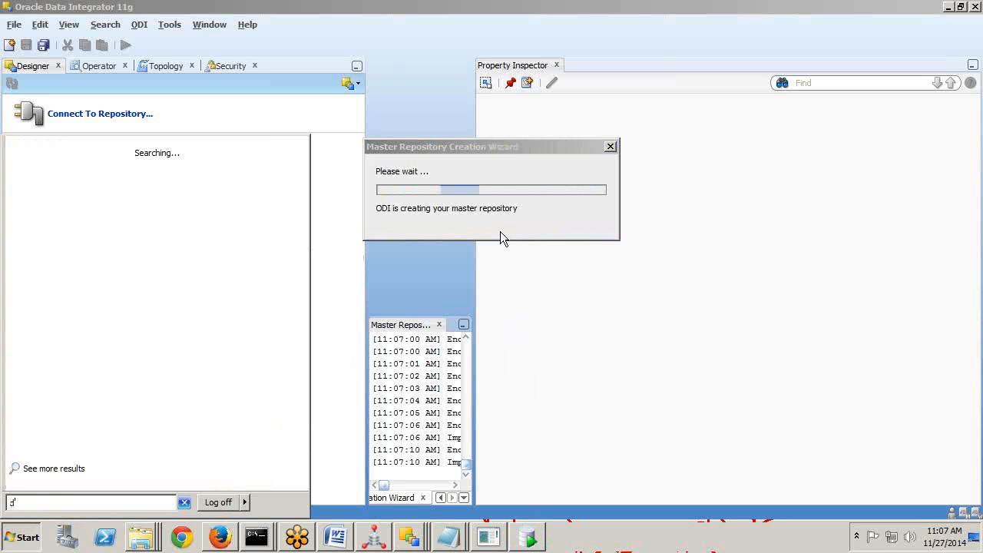
pyautogui.press('super+d')
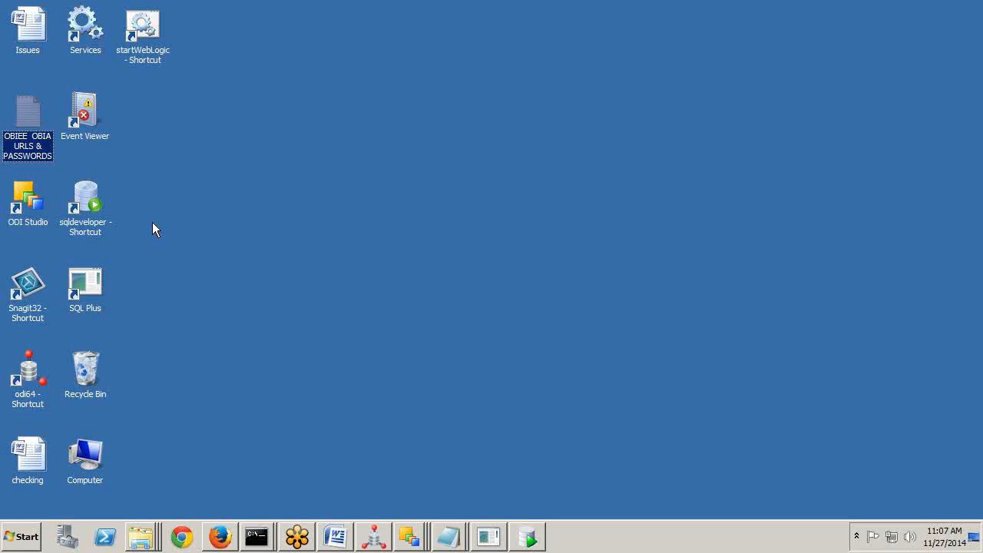
# Launch Oracle SQL Developer 4.0.2 from the sqldeveloper desktop shortcut.
pyautogui.moveTo(94, 204); pyautogui.dragTo(439, 119)
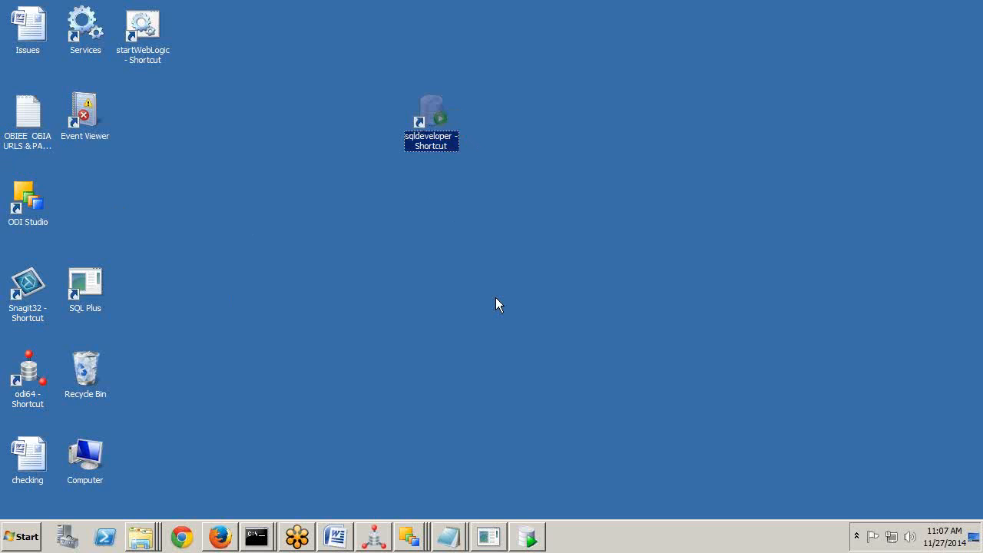
pyautogui.press('Return')
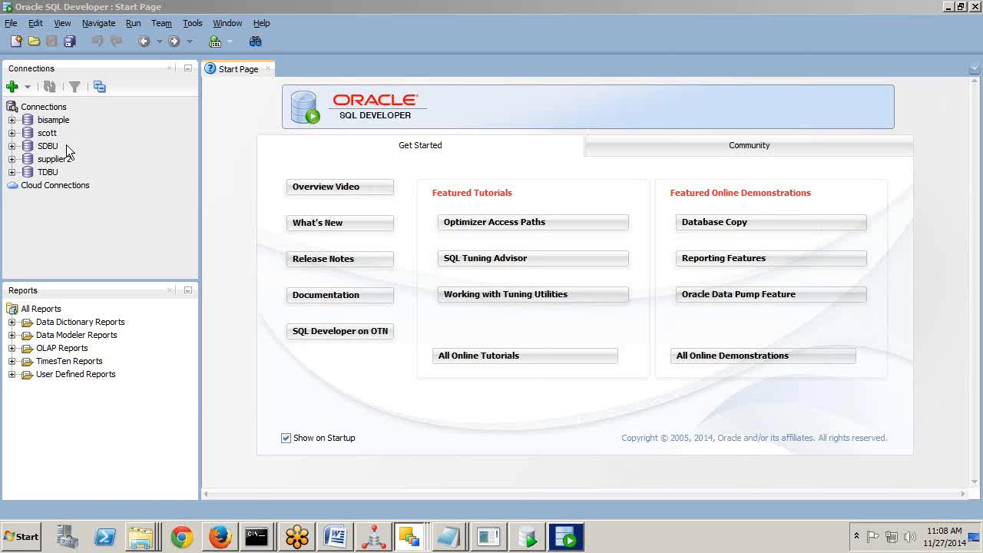
pyautogui.click(14, 86)
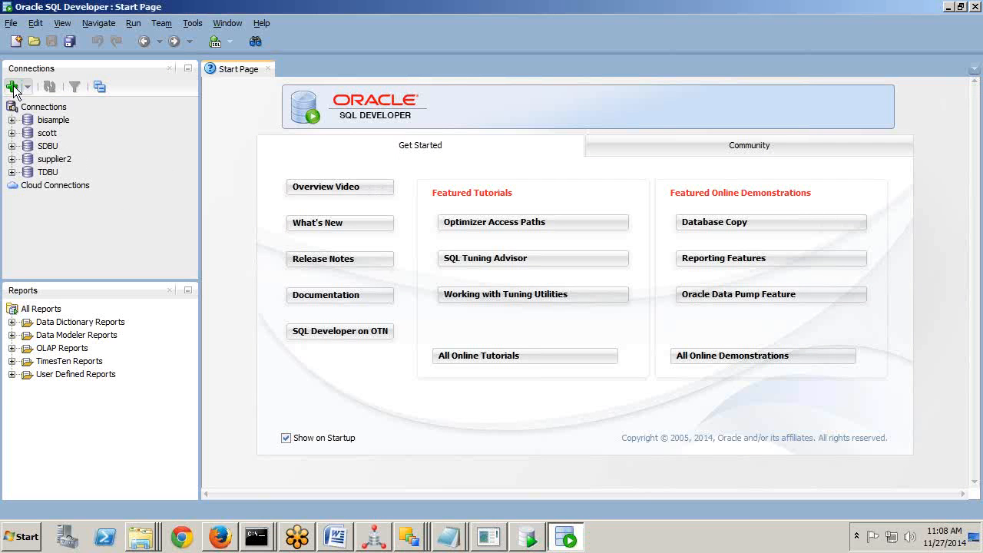
pyautogui.click(13, 87)
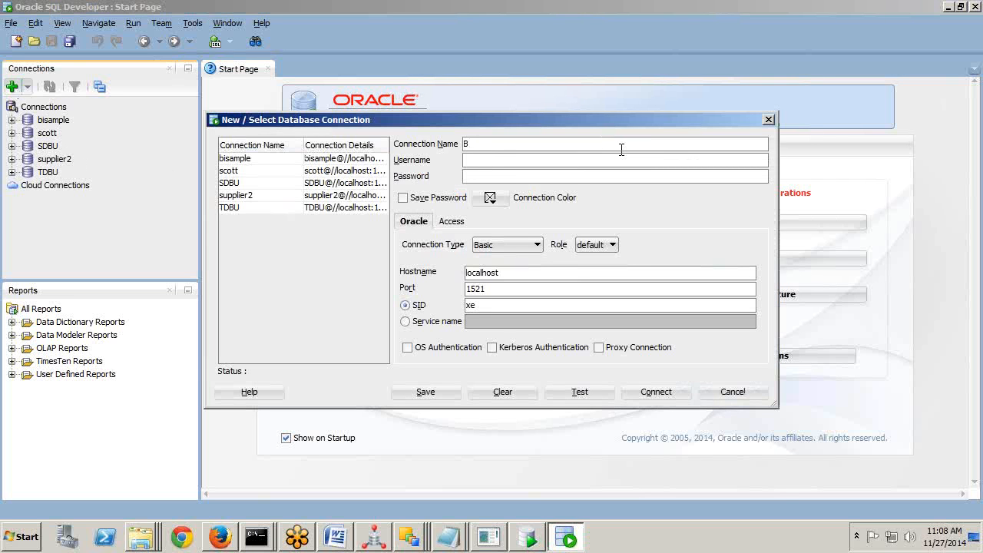
pyautogui.write('MRWR')
pyautogui.moveTo(514, 144); pyautogui.dragTo(426, 136)
pyautogui.hotkey('ctrl', 'c')
pyautogui.click(484, 159)
pyautogui.hotkey('ctrl', 'v')
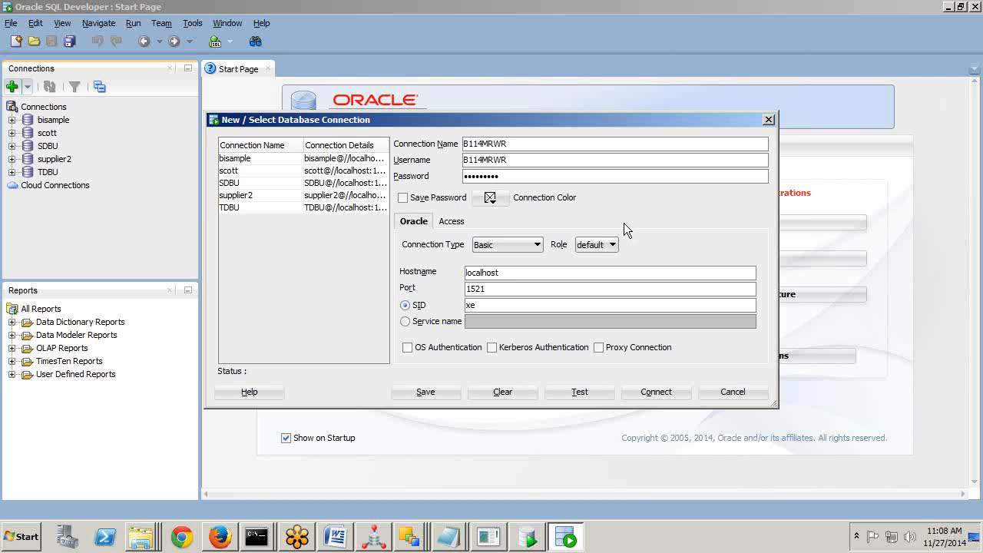
pyautogui.click(402, 197)
pyautogui.click(467, 306)
pyautogui.doubleClick(468, 305)
pyautogui.write('orcl')
# Save, test and connect the B114MRWR connection.
pyautogui.click(438, 394)
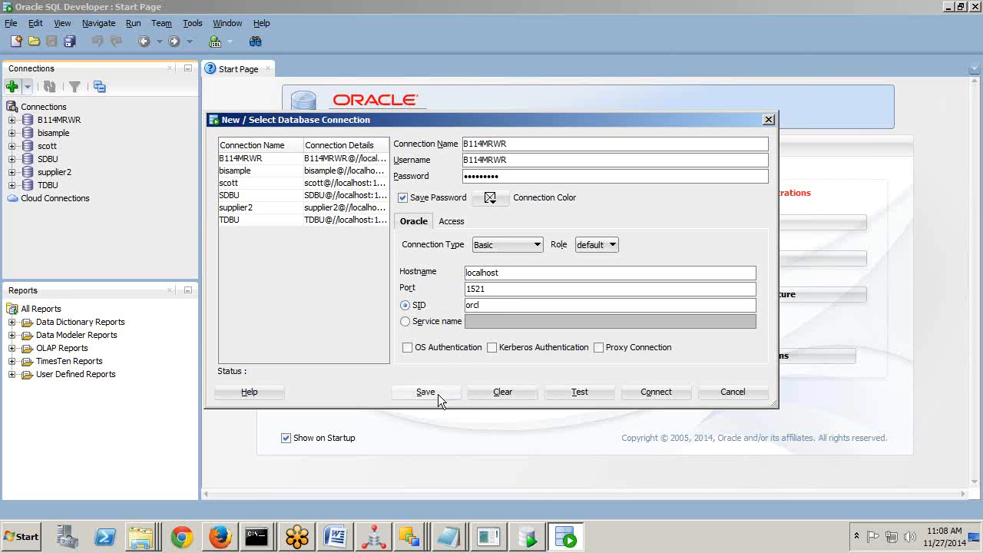
pyautogui.click(578, 393)
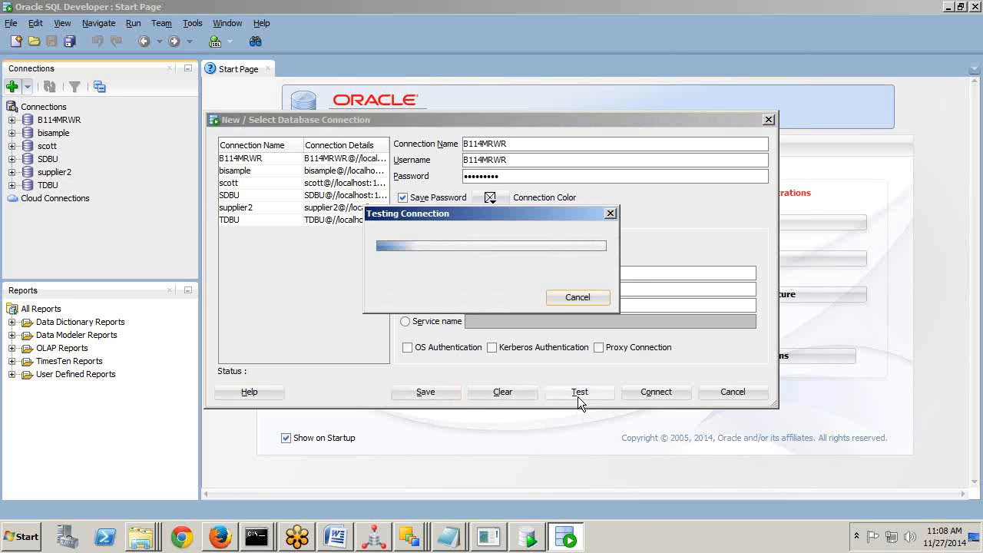
pyautogui.click(656, 391)
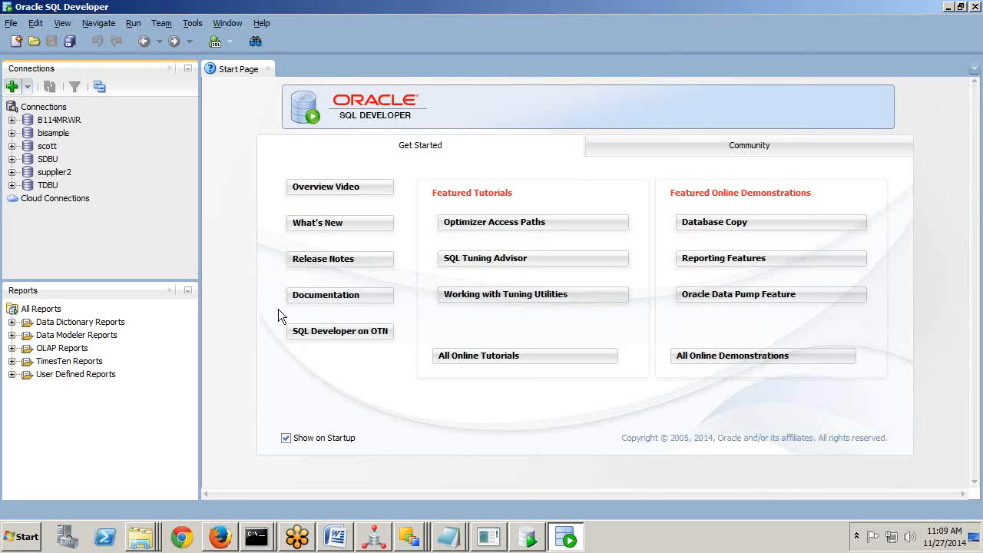
# Open the B114MRWR connection, list its tables and open the SNP_ACTION table definition.
pyautogui.doubleClick(59, 123)
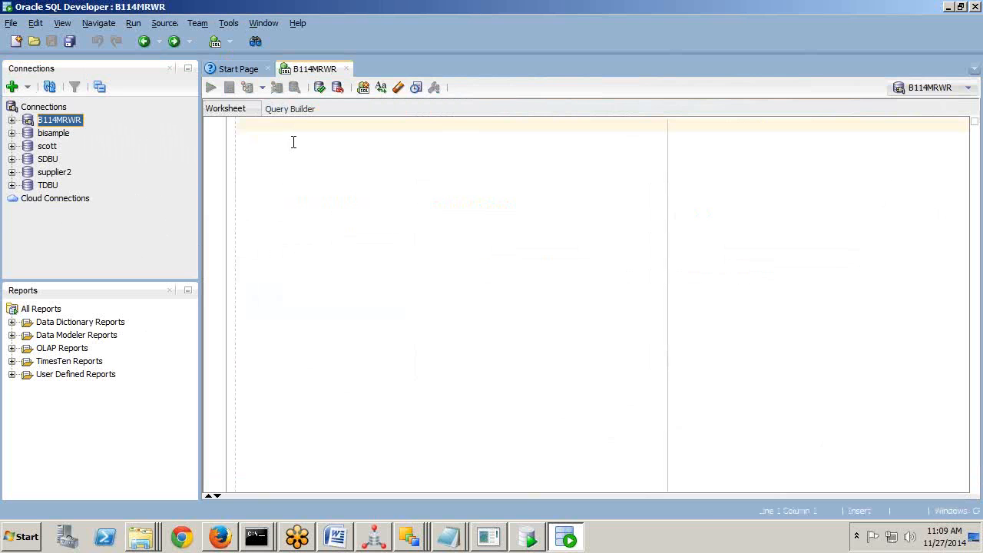
pyautogui.click(11, 120)
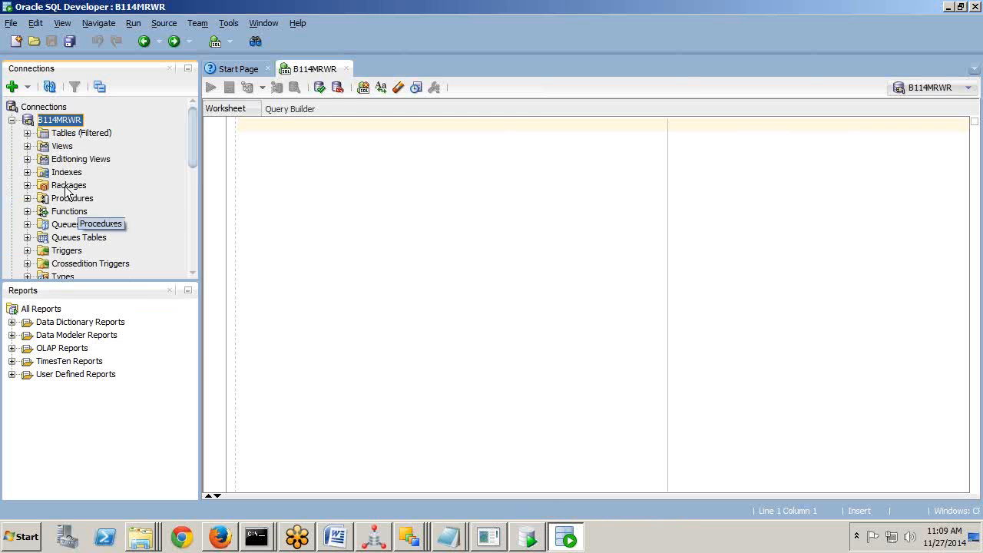
pyautogui.click(26, 132)
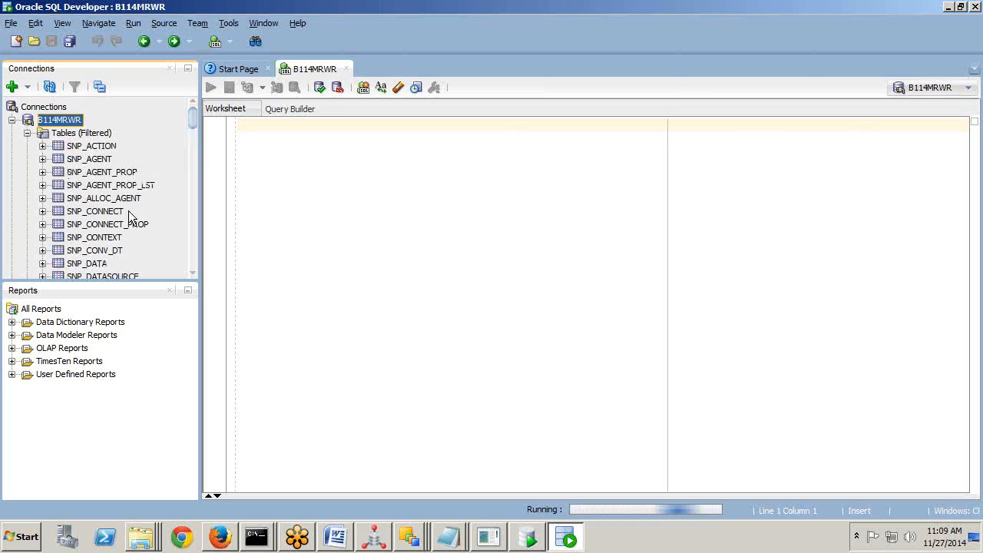
pyautogui.click(86, 146)
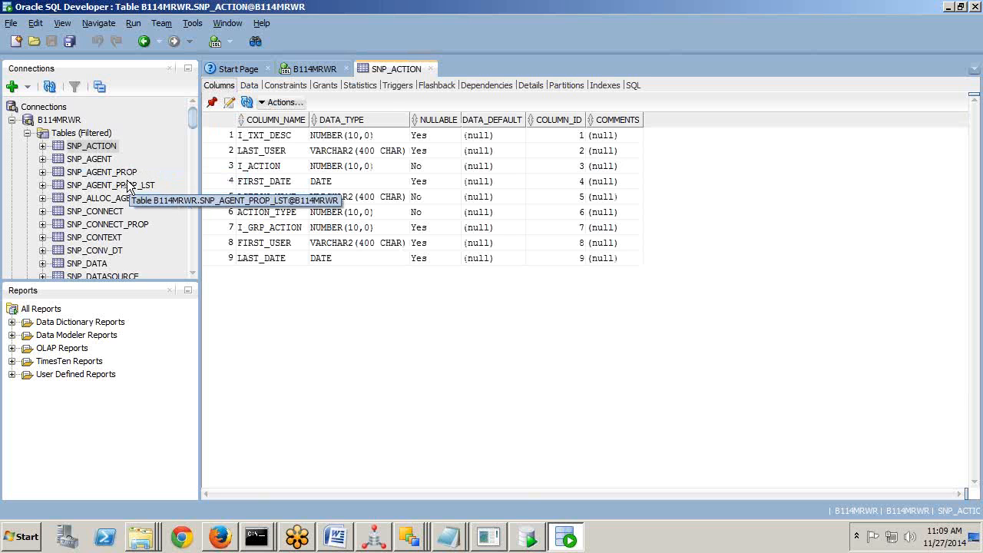
# Scroll down the table list and select SNP_USER.
pyautogui.scroll(-1, 128, 187)
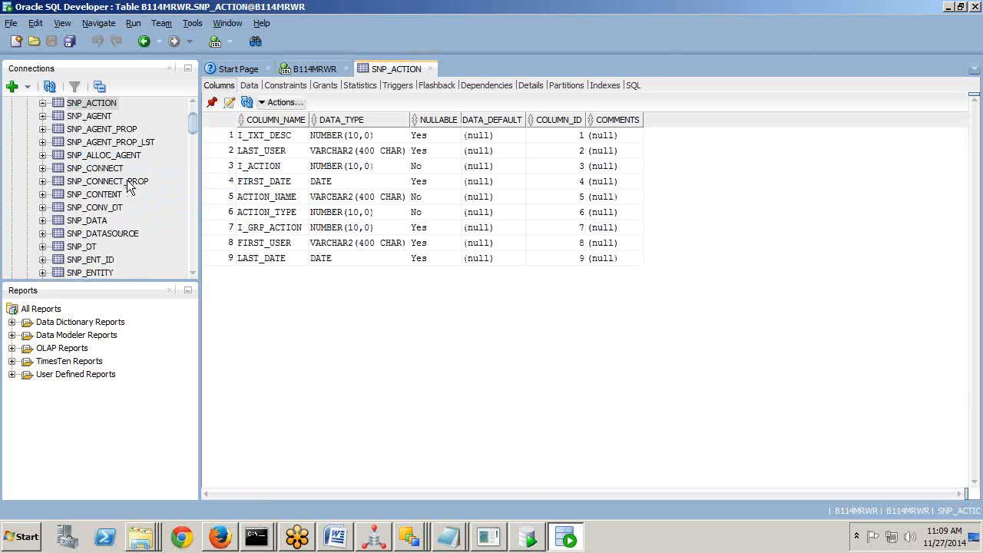
pyautogui.scroll(-15, 128, 187)
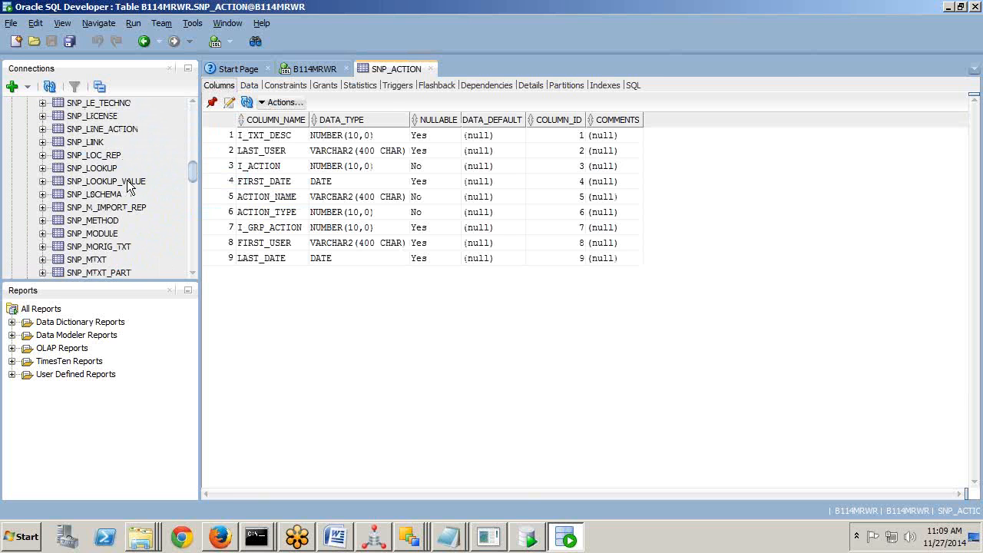
pyautogui.scroll(-4, 129, 187)
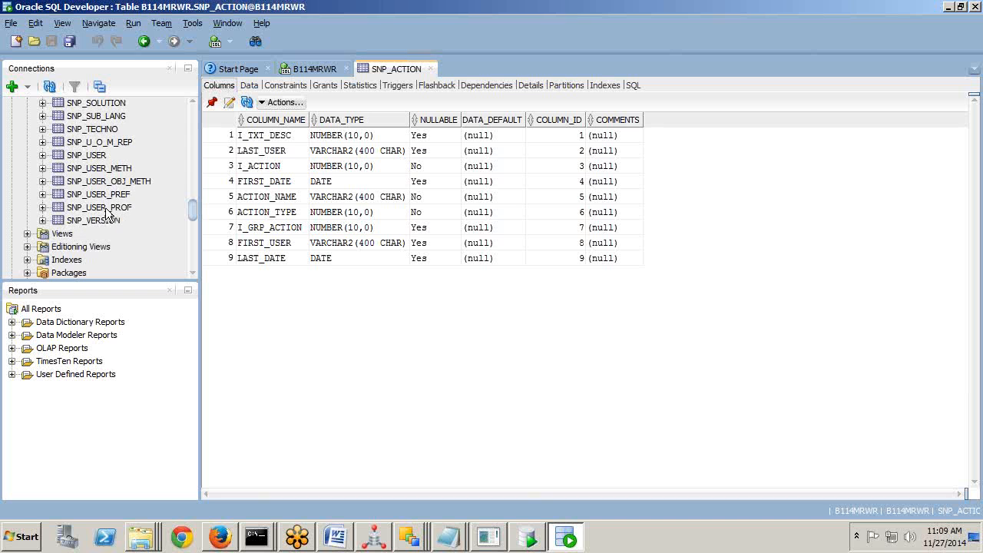
pyautogui.click(87, 155)
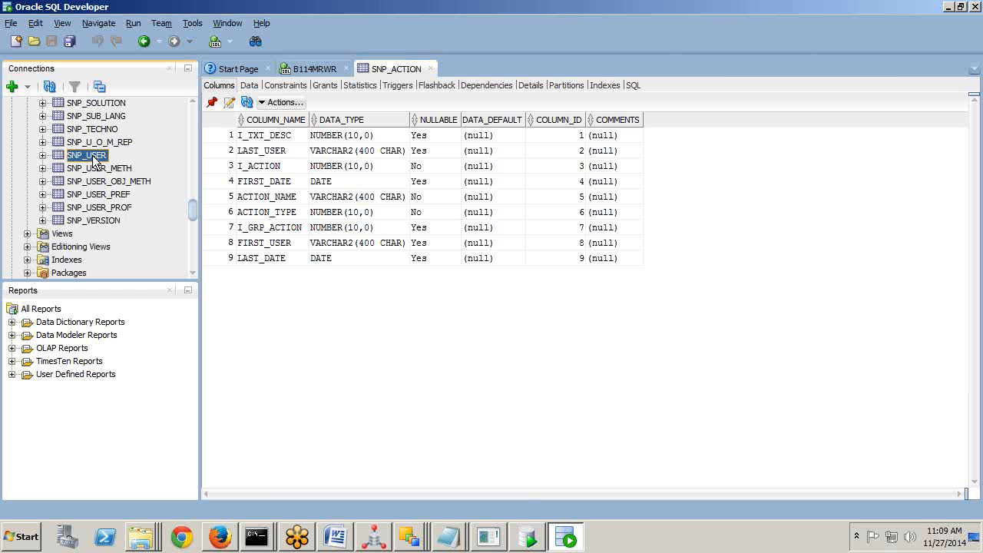
# Check SNP_USER's data, confirming the only row is the SUPERVISOR user and its creation date.
pyautogui.click(249, 86)
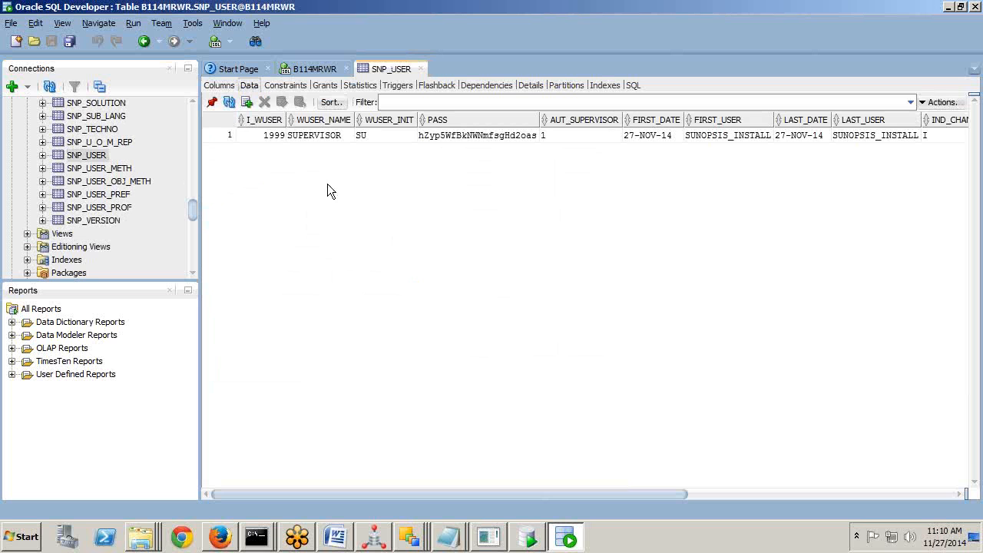
pyautogui.click(311, 138)
pyautogui.click(647, 136)
pyautogui.click(314, 137)
# Browse SNP_VERSION, SNP_METHOD and the empty SNP_AGENT table, then return to the ODI Designer.
pyautogui.click(108, 221)
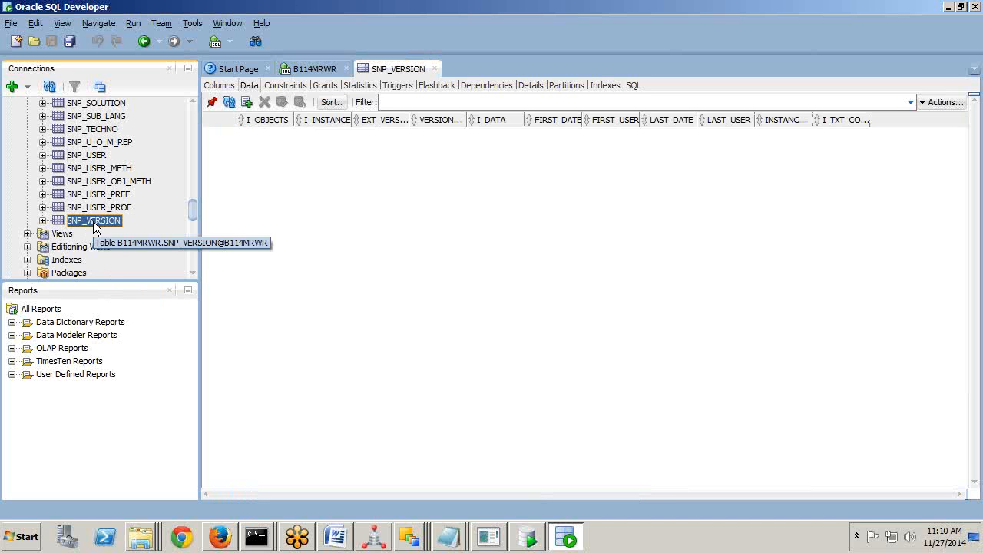
pyautogui.scroll(8, 96, 229)
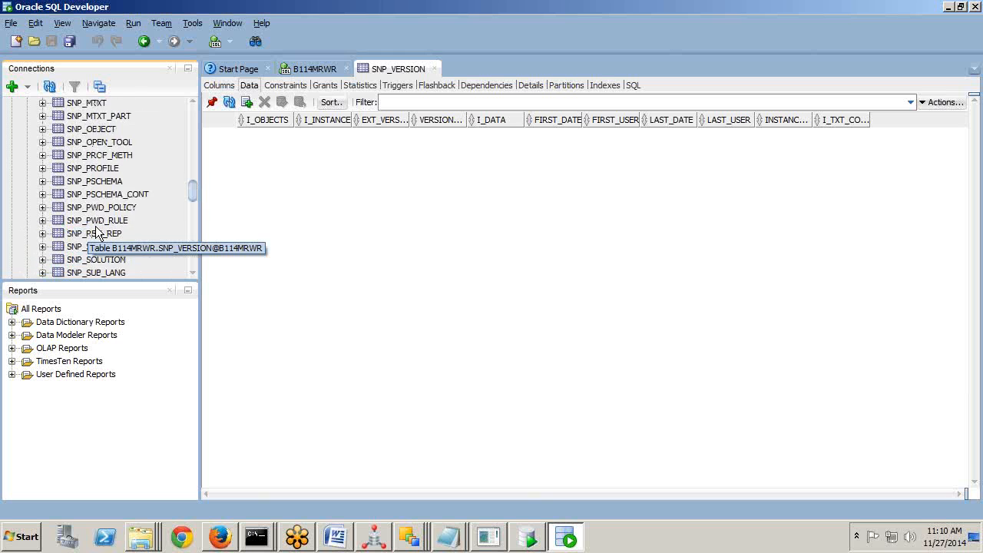
pyautogui.scroll(2, 96, 233)
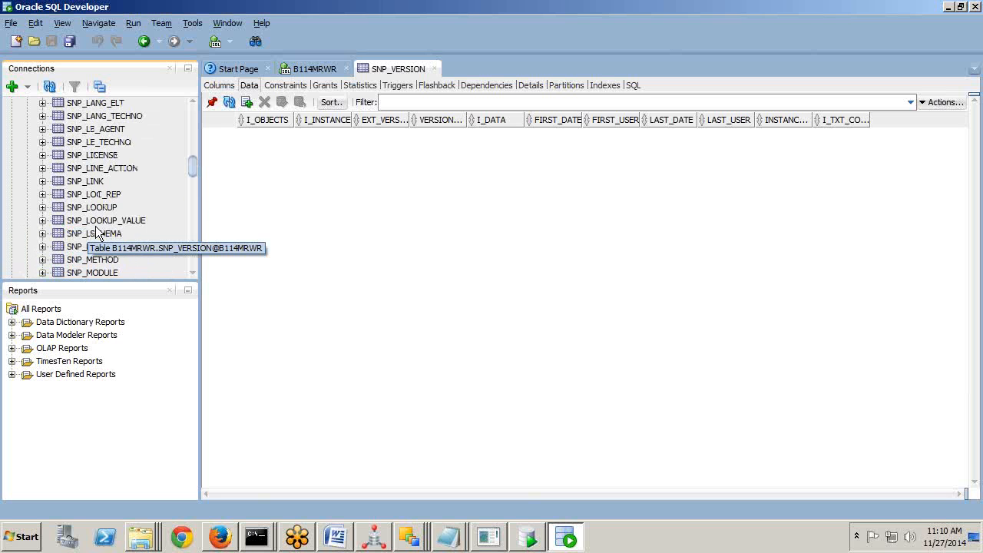
pyautogui.click(107, 262)
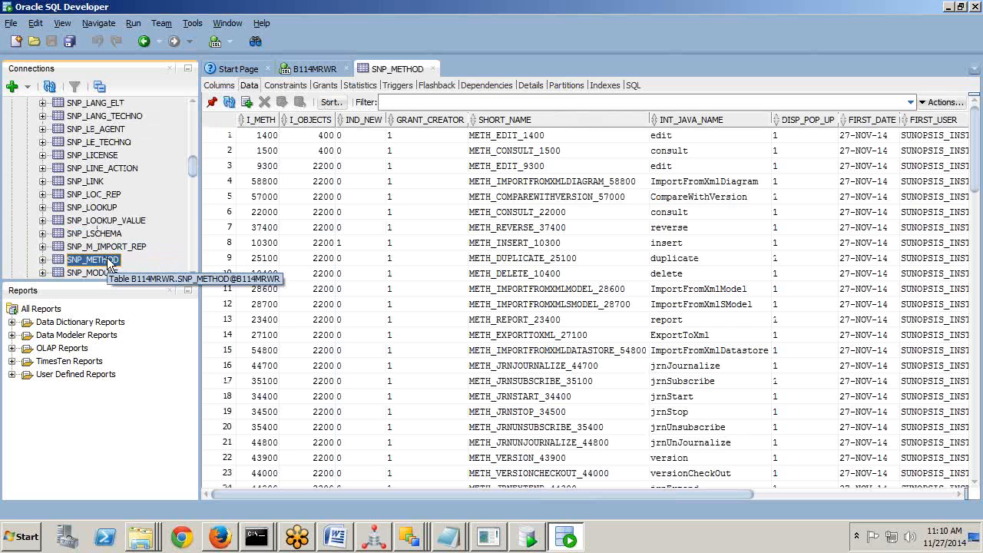
pyautogui.scroll(8, 125, 252)
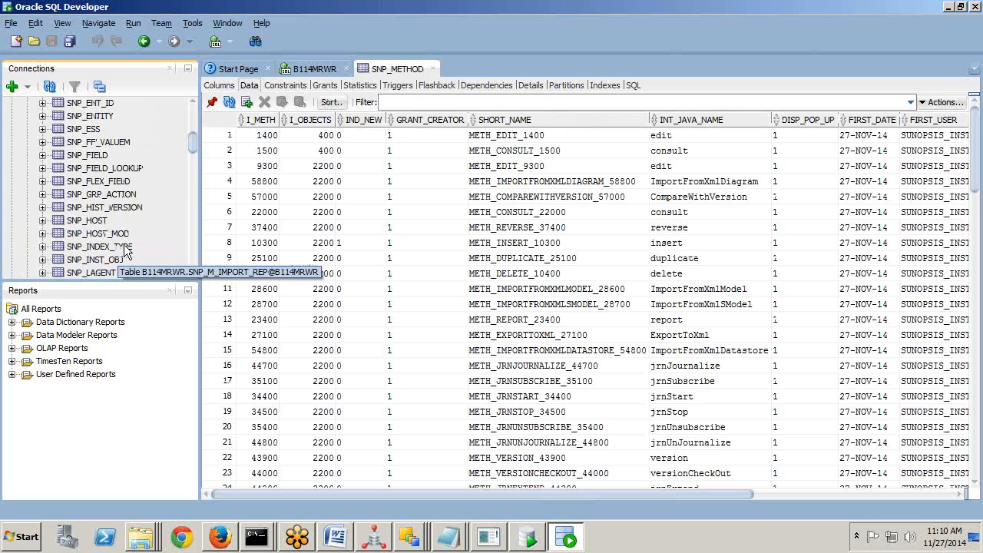
pyautogui.scroll(1, 125, 251)
pyautogui.scroll(1, 125, 252)
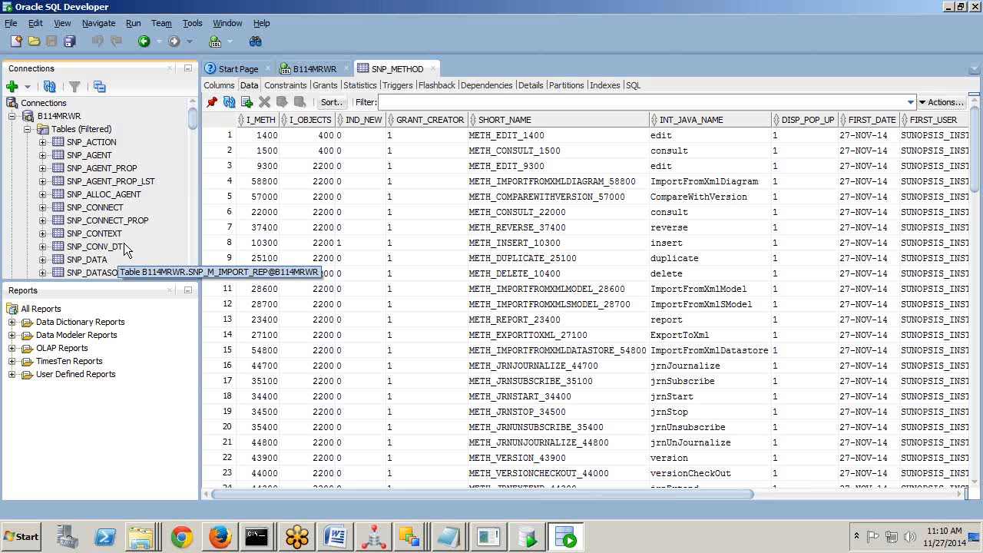
pyautogui.click(102, 157)
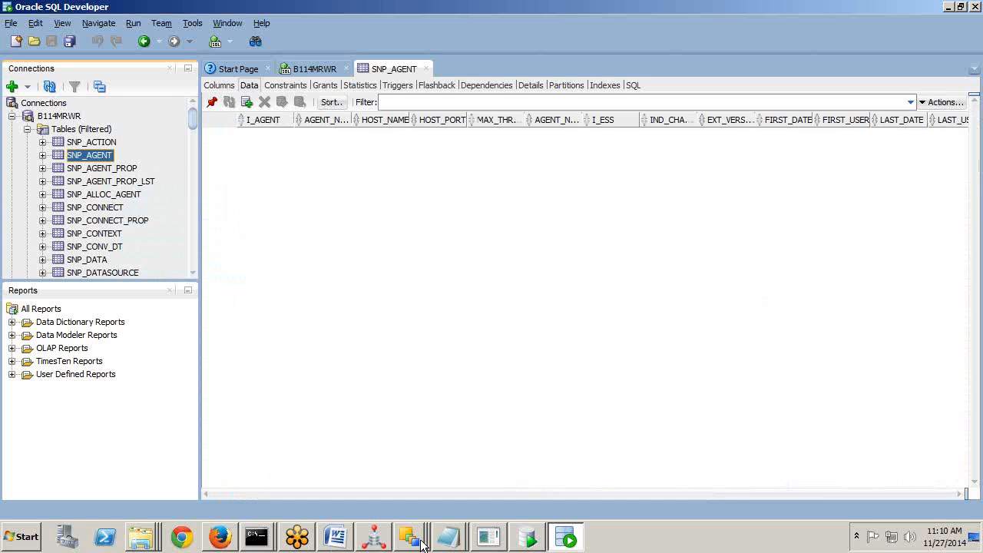
pyautogui.click(410, 536)
pyautogui.click(386, 481)
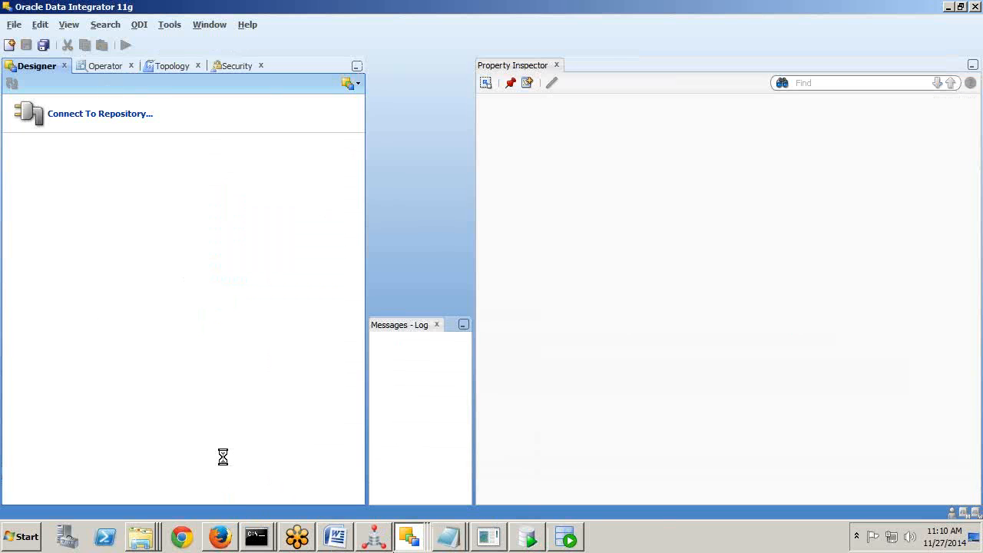
pyautogui.click(412, 546)
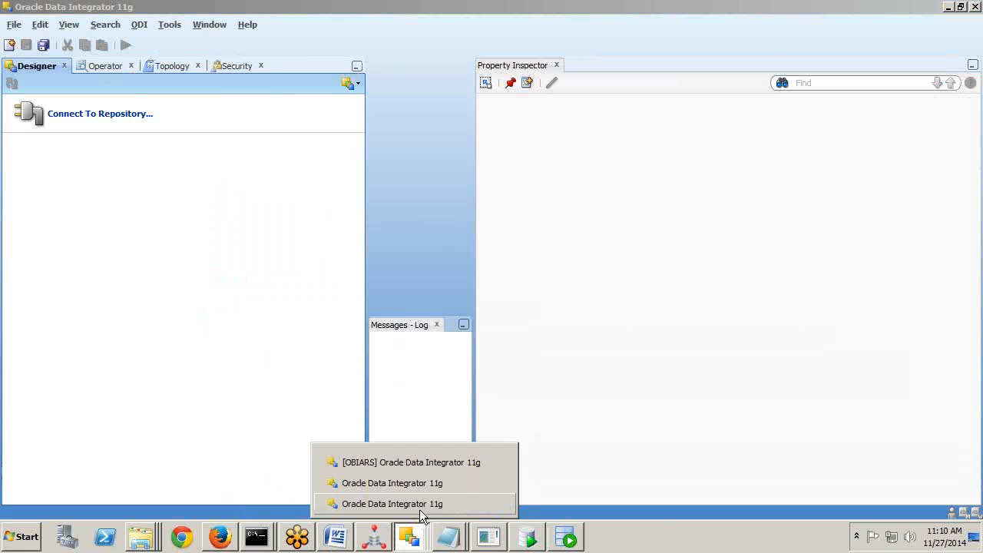
pyautogui.click(419, 508)
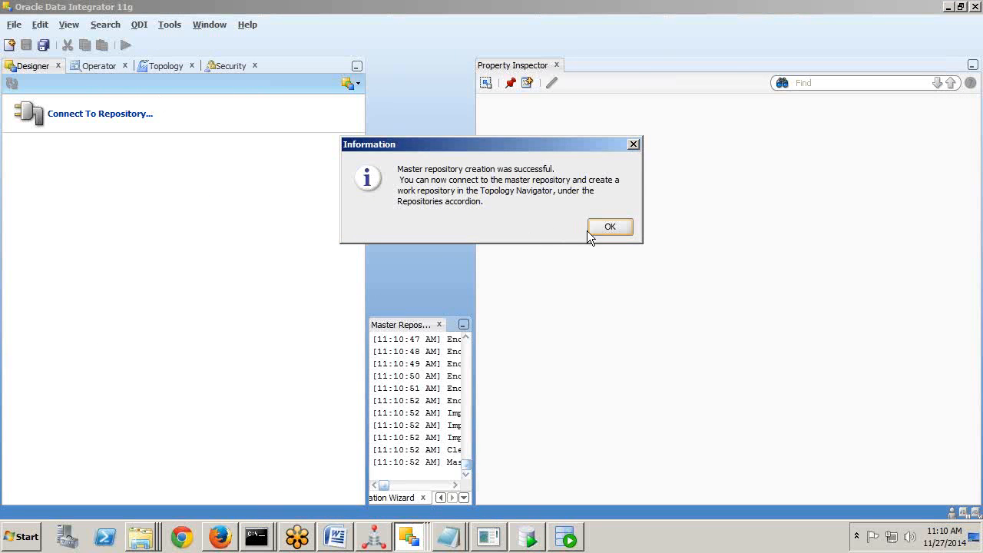
pyautogui.click(409, 530)
pyautogui.click(441, 462)
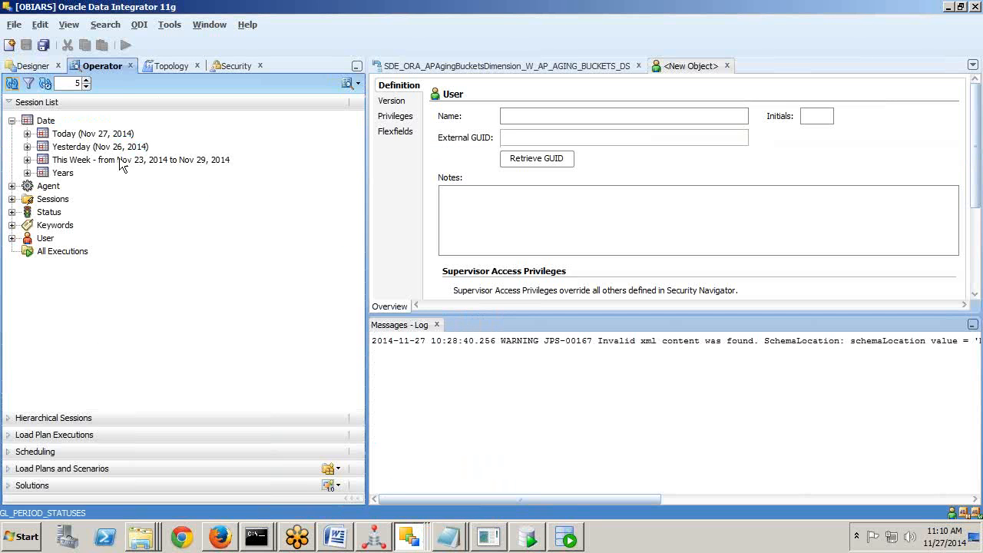
pyautogui.click(167, 67)
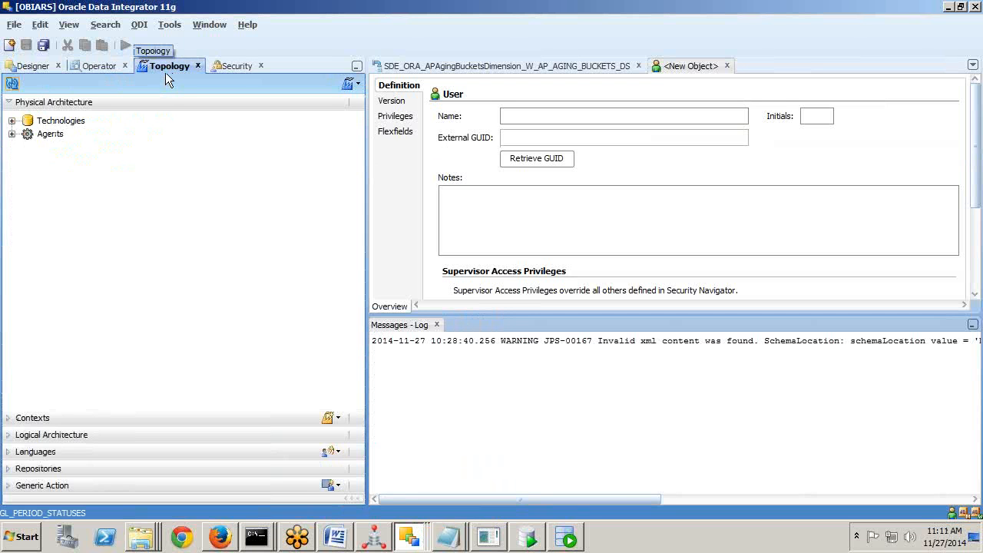
pyautogui.click(236, 69)
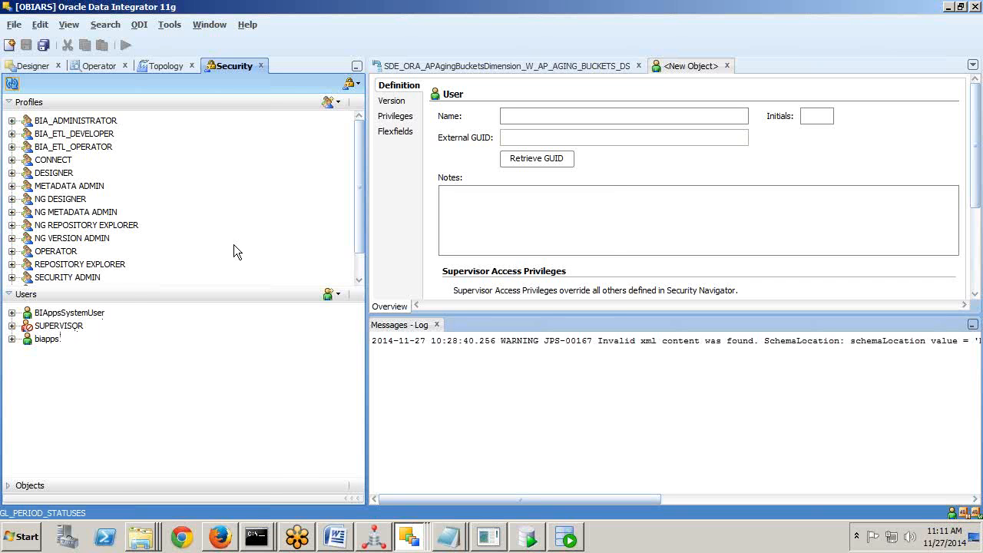
pyautogui.hotkey('alt', 'Tab')
pyautogui.hotkey('alt', 'Tab')
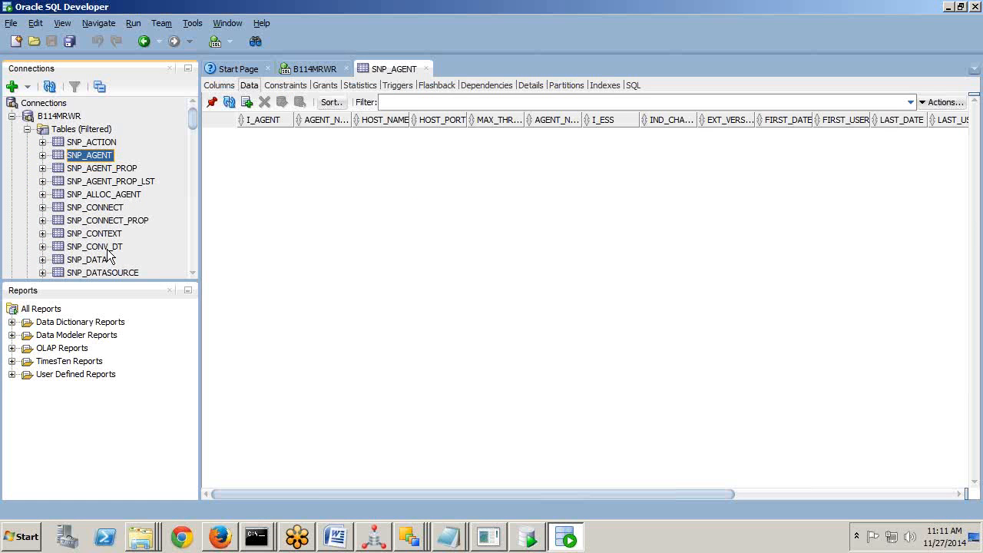
# Switch back to ODI Studio showing the master repository creation success message.
pyautogui.hotkey('alt', 'Tab')
pyautogui.hotkey('alt', 'Tab')
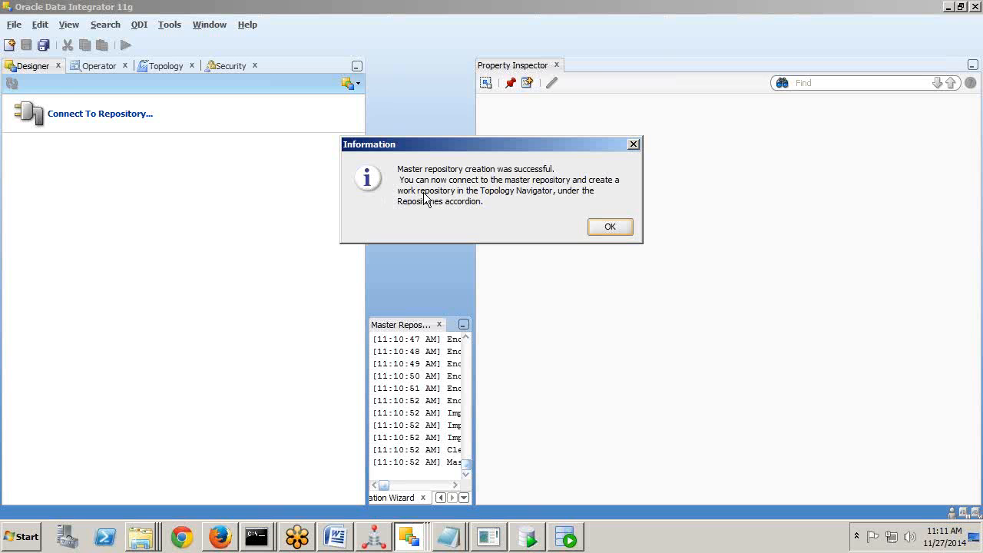
# Dismiss the master repository creation success message with OK.
pyautogui.click(968, 34)
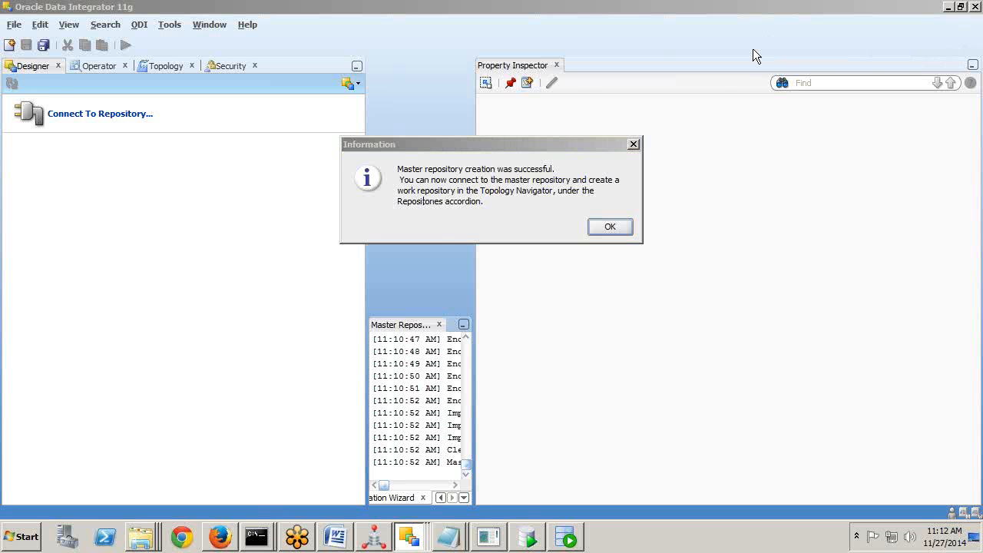
pyautogui.click(434, 222)
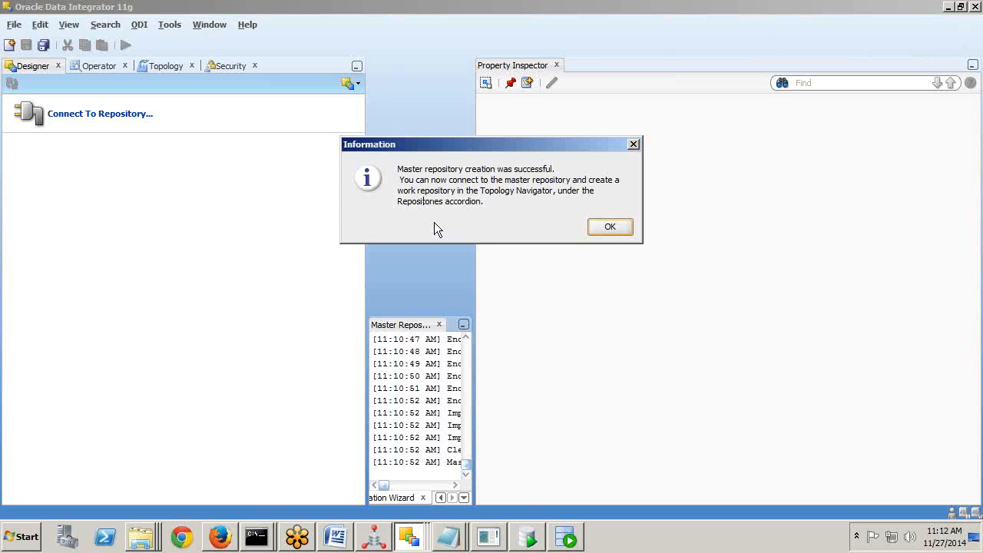
pyautogui.click(511, 395)
pyautogui.click(606, 223)
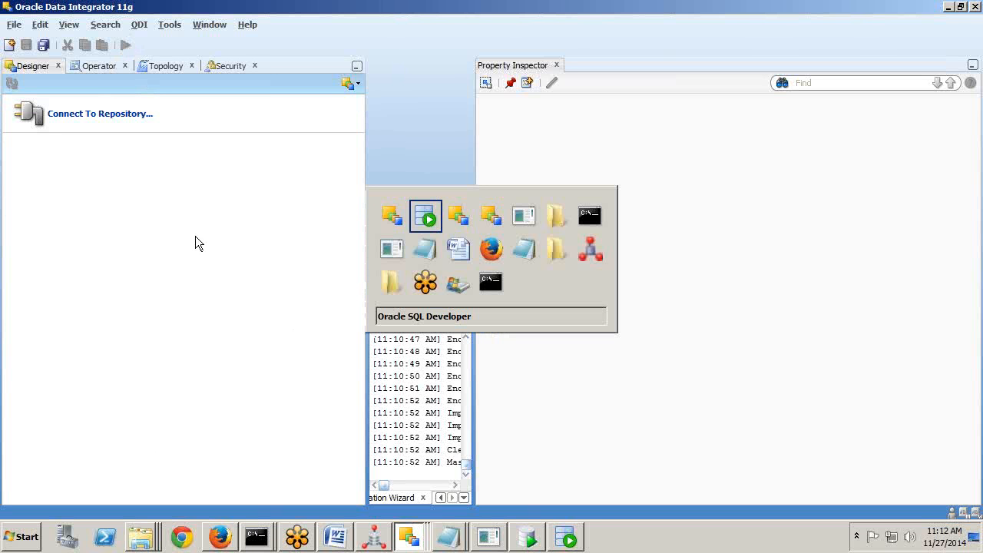
pyautogui.hotkey('alt', 'Tab')
pyautogui.hotkey('alt', 'Tab')
pyautogui.hotkey('alt', 'Tab')
pyautogui.hotkey('alt', 'Tab')
pyautogui.hotkey('alt', 'Tab')
pyautogui.hotkey('alt', 'Tab')
pyautogui.hotkey('alt', 'Tab')
pyautogui.hotkey('alt', 'Tab')
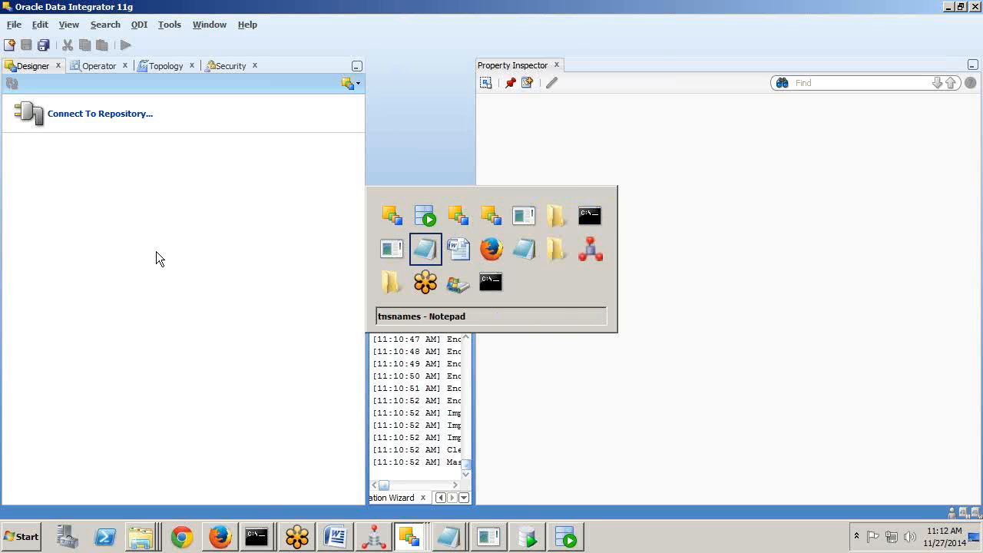
# Highlight the guide's Step1 schema instructions, scroll on to Step2: Creating Work Repository, and return to ODI.
pyautogui.scroll(-2, 499, 272)
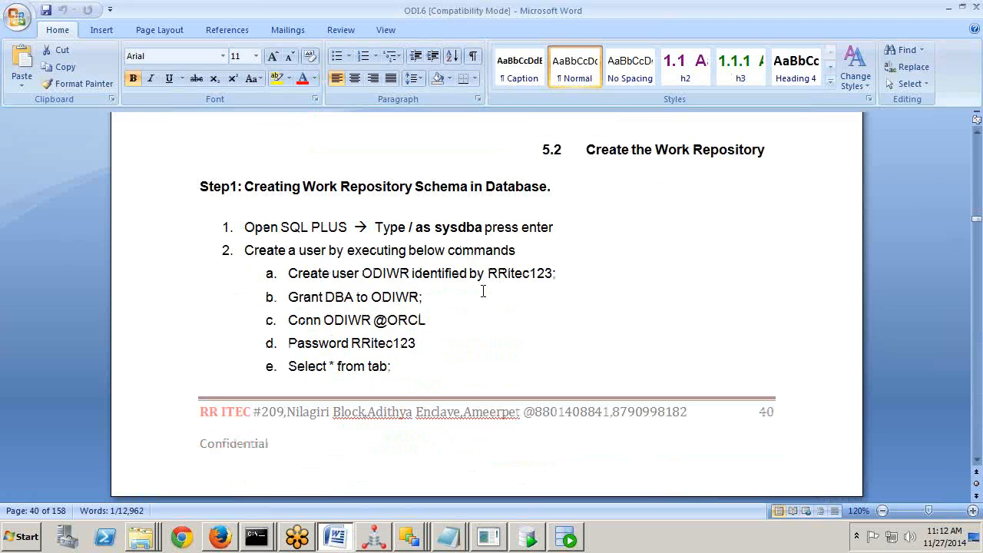
pyautogui.moveTo(303, 193); pyautogui.dragTo(440, 370)
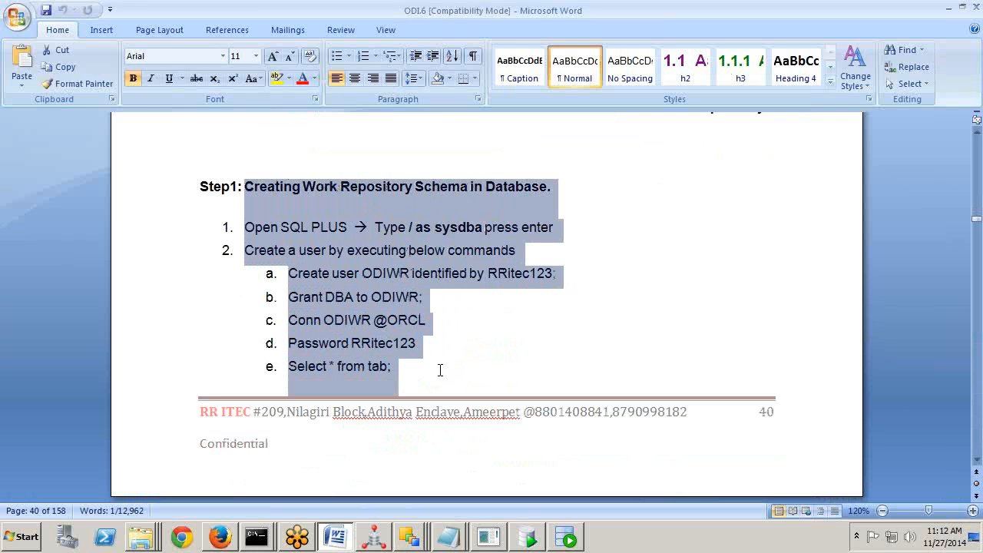
pyautogui.moveTo(440, 370); pyautogui.dragTo(439, 370)
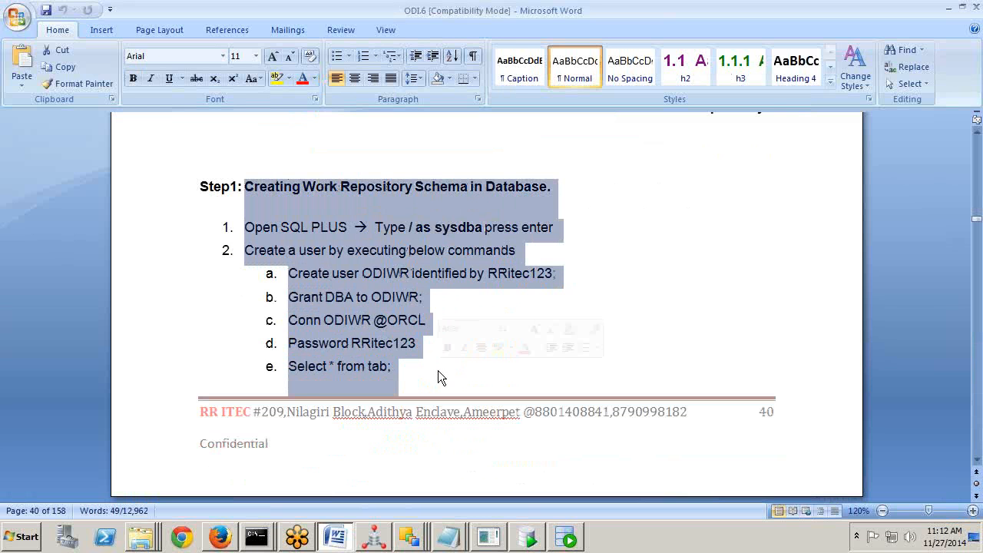
pyautogui.scroll(-10, 438, 370)
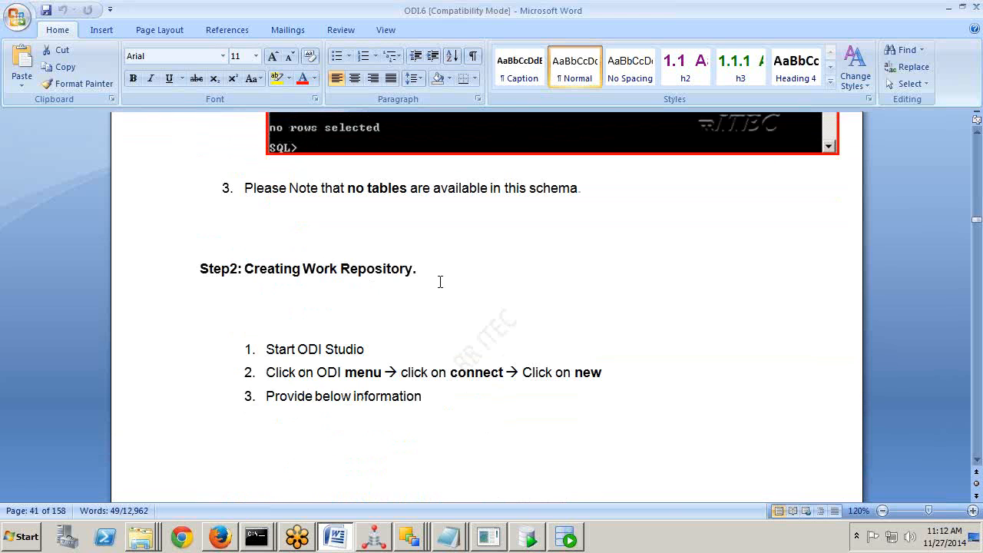
pyautogui.scroll(-3, 439, 282)
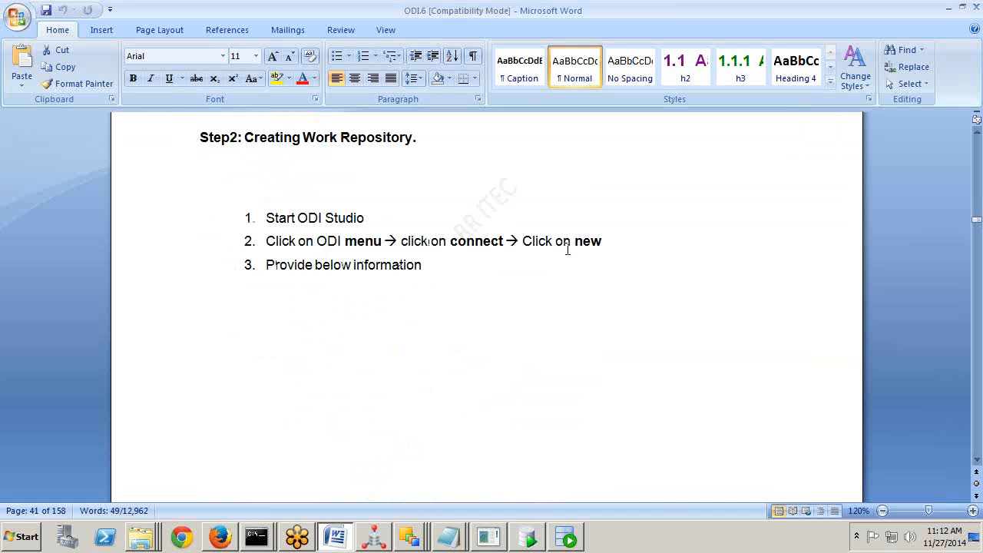
pyautogui.hotkey('alt', 'Tab')
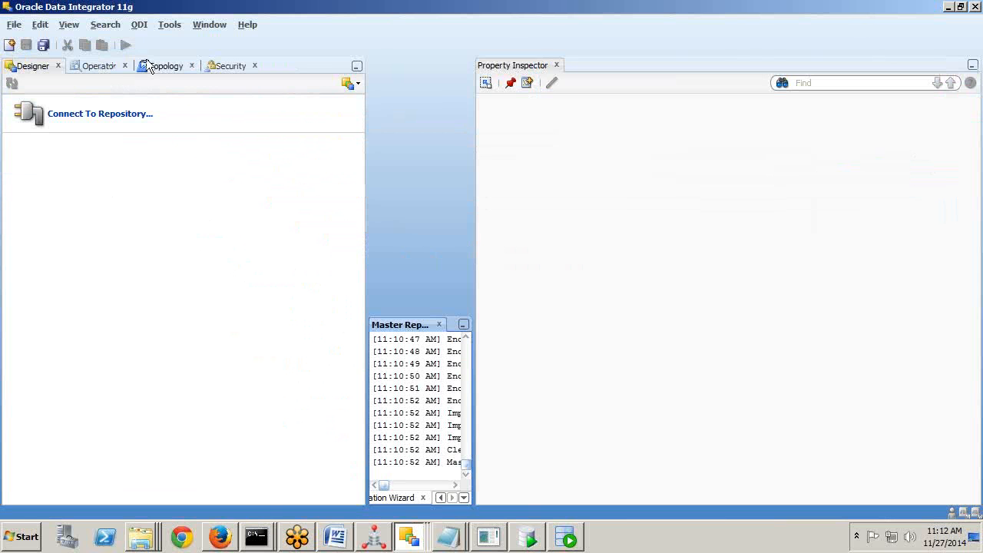
# Bring up the ODI > Connect login prompt and add a new blank repository login.
pyautogui.click(138, 25)
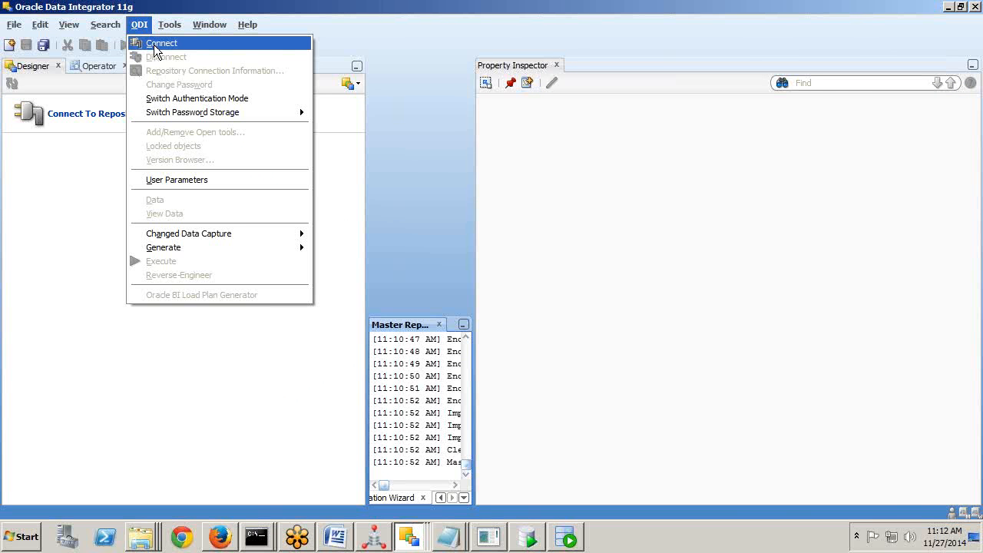
pyautogui.click(156, 45)
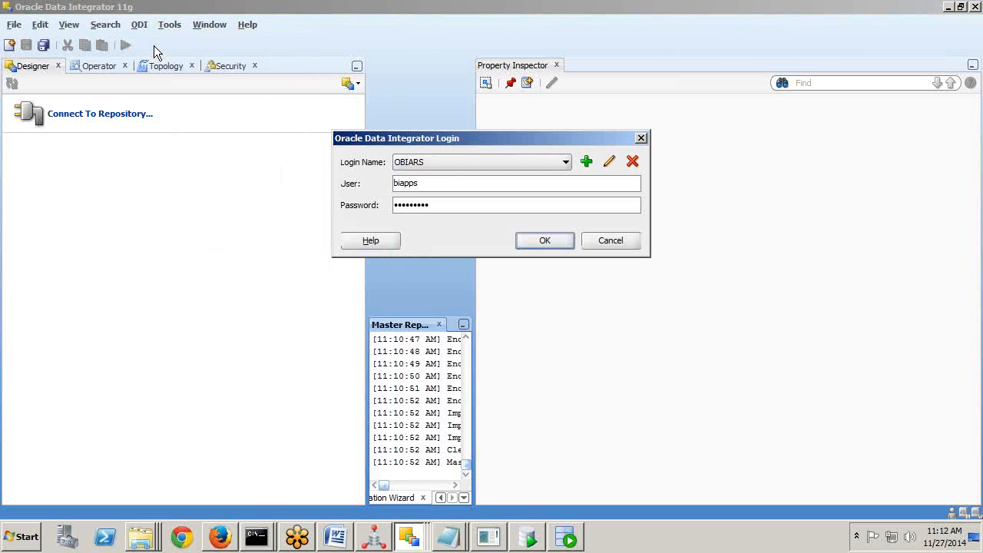
pyautogui.click(456, 162)
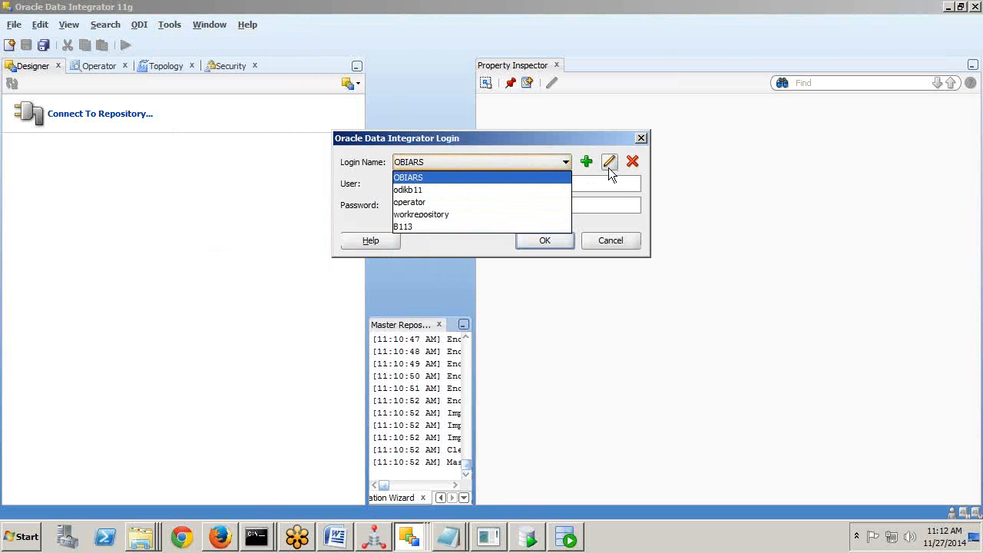
pyautogui.click(586, 163)
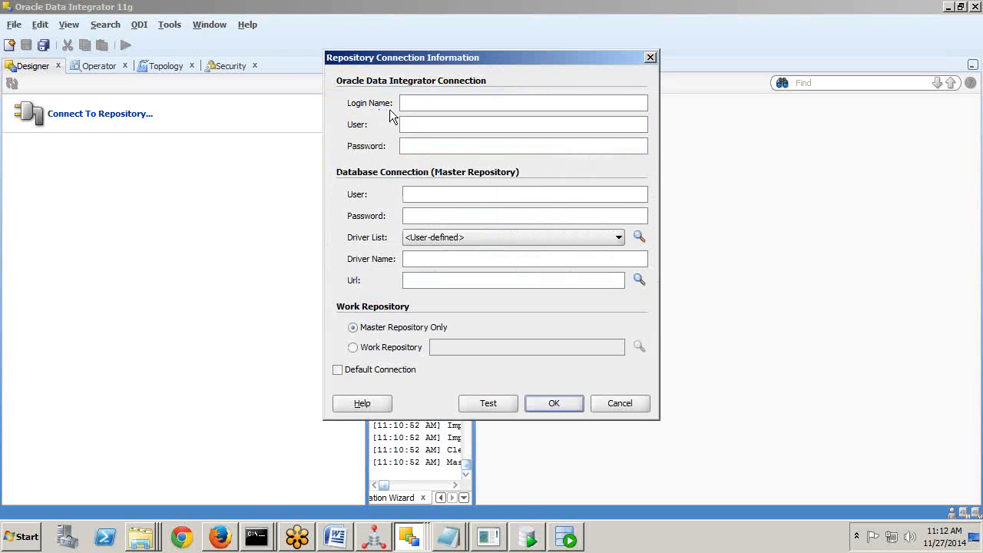
# Enter login name B114, ODI user SUPERVISOR with its password, and database user B114MRWR with its password.
pyautogui.write('B114')
pyautogui.write('B114MRWR')
pyautogui.moveTo(468, 124); pyautogui.dragTo(315, 116)
pyautogui.write('SUPERVISOR')
pyautogui.moveTo(471, 126); pyautogui.dragTo(367, 129)
pyautogui.press('Tab')
pyautogui.hotkey('ctrl', 'v')
pyautogui.click(421, 194)
pyautogui.write('B114MRWR')
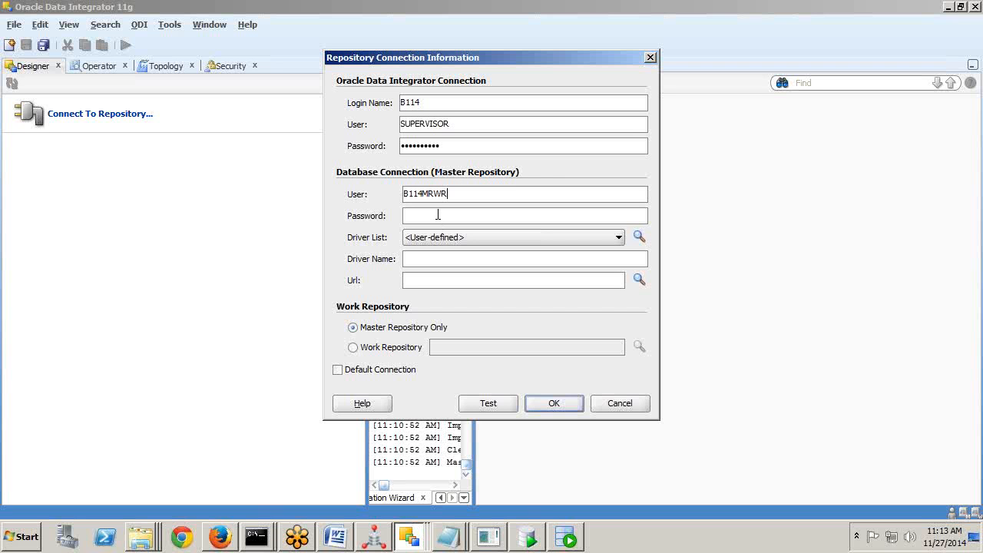
pyautogui.write('•••••••••')
pyautogui.click(485, 240)
pyautogui.click(461, 265)
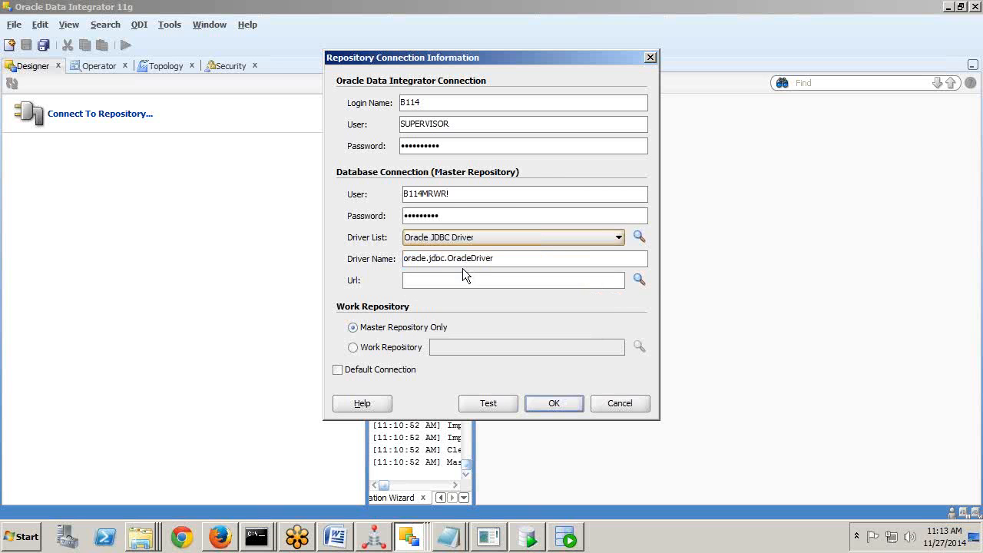
pyautogui.click(637, 279)
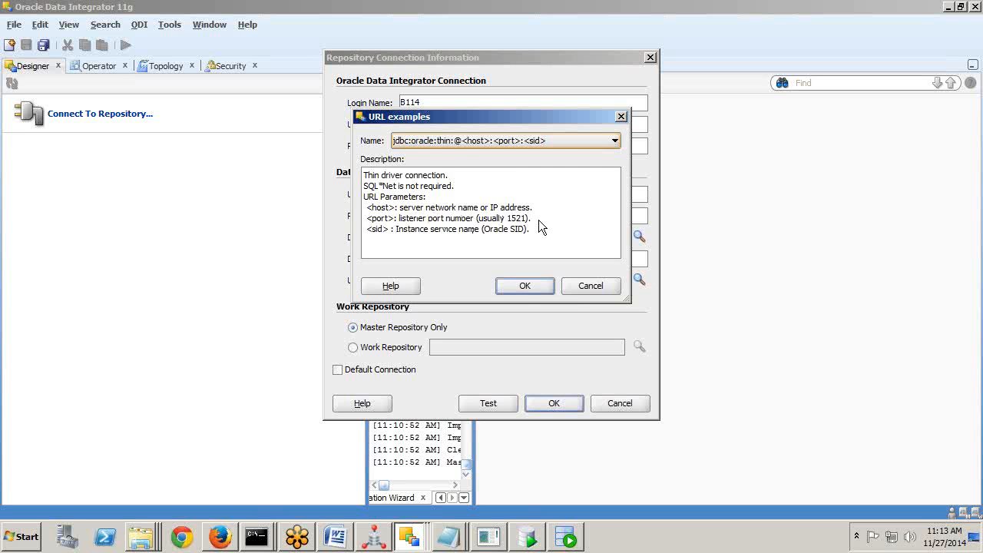
pyautogui.click(523, 286)
pyautogui.moveTo(473, 280); pyautogui.dragTo(563, 278)
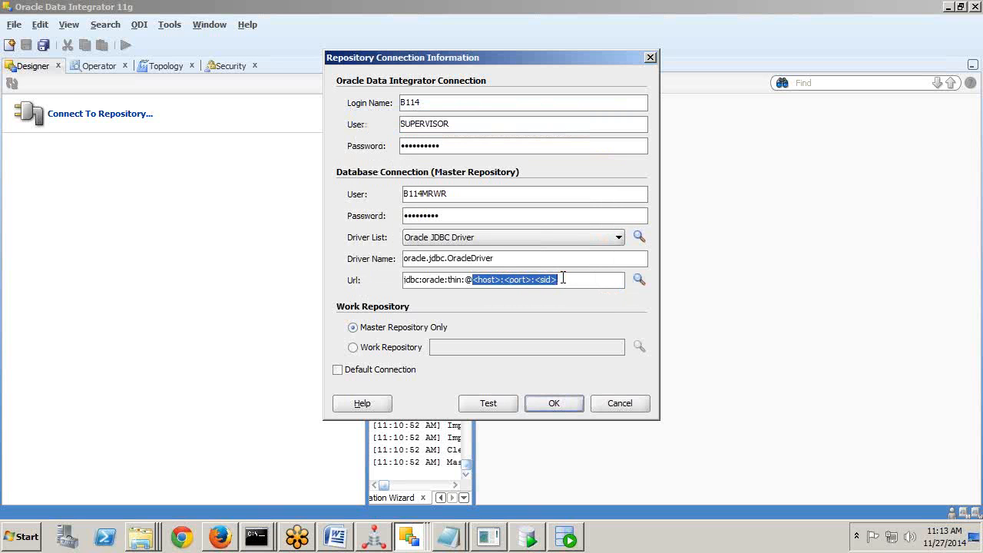
pyautogui.write('localho')
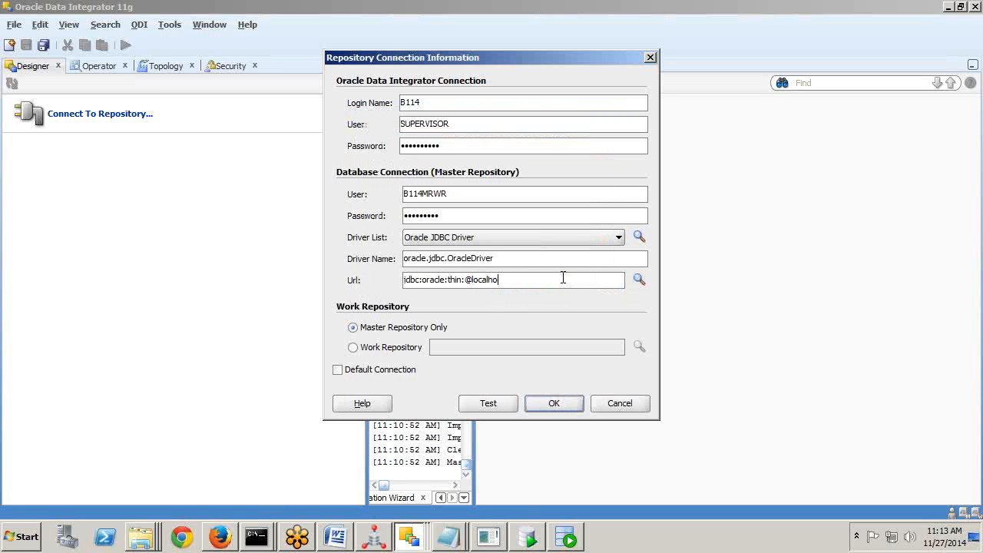
pyautogui.write('st:1521:orcl')
# Find no work repositories available, so set the login to Master Repository Only and save it.
pyautogui.click(375, 348)
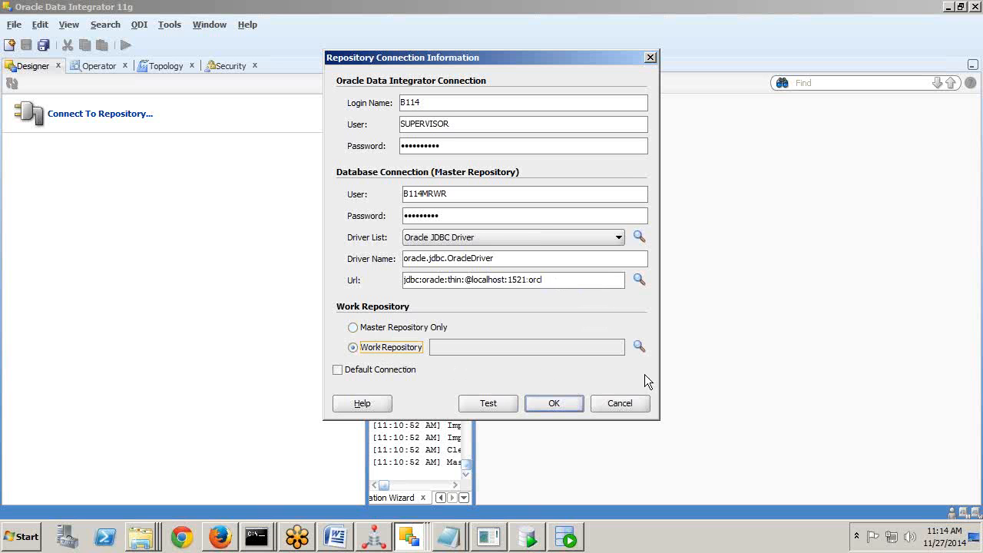
pyautogui.click(640, 349)
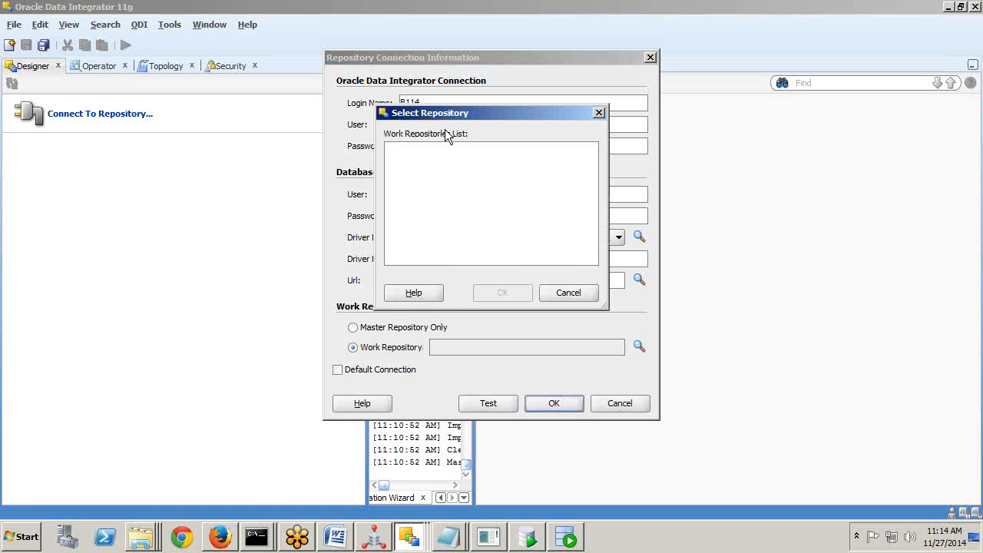
pyautogui.moveTo(424, 115); pyautogui.dragTo(415, 113)
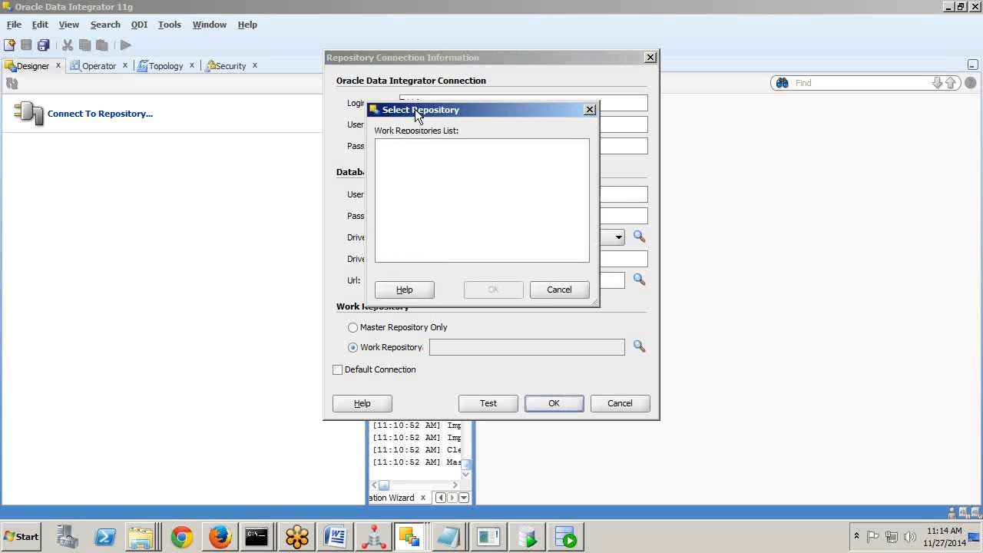
pyautogui.click(572, 292)
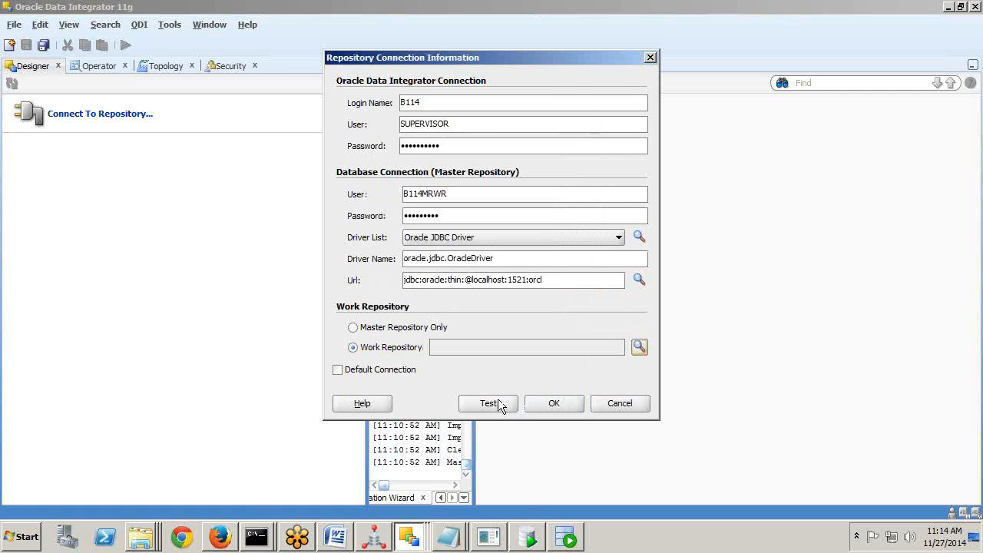
pyautogui.click(366, 335)
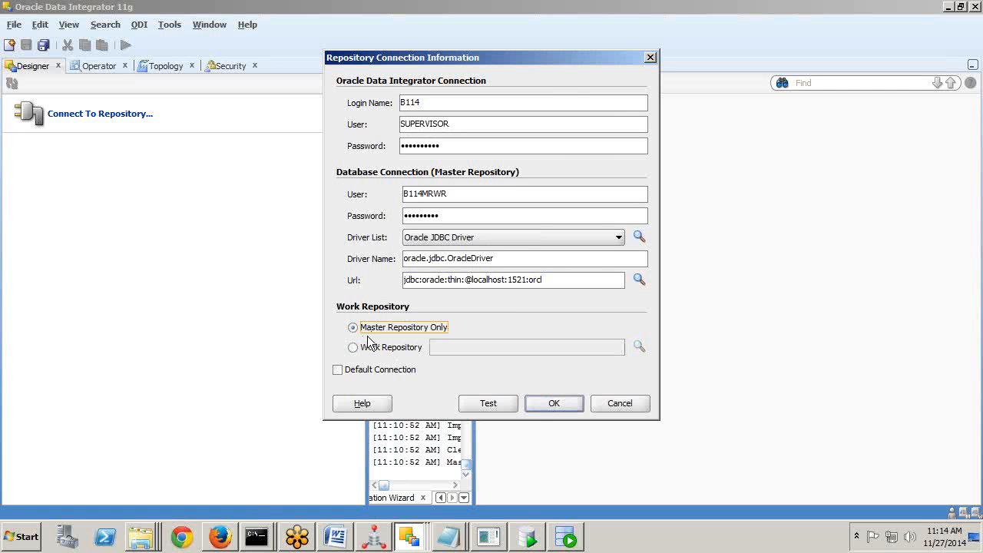
pyautogui.click(547, 402)
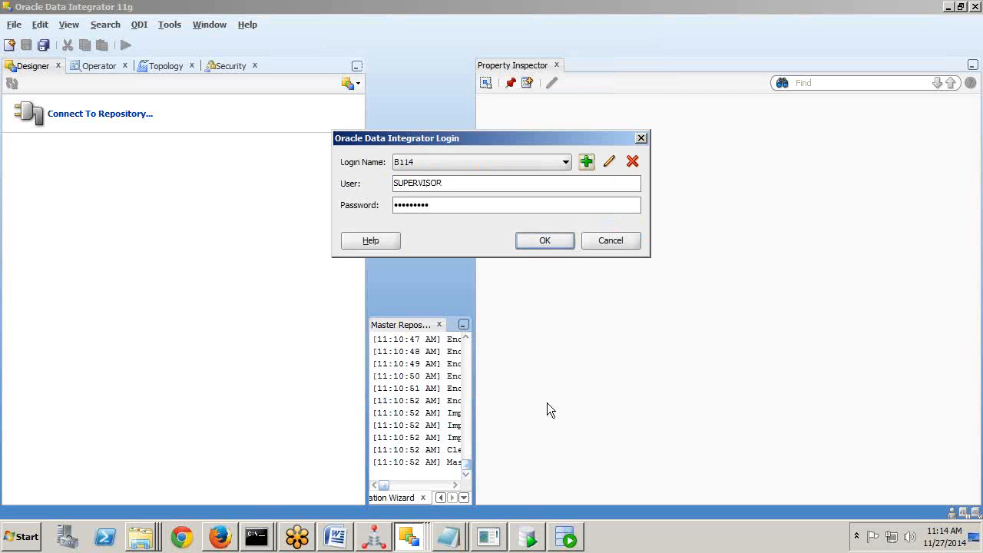
# Log in with the B114 login and check the Security, Topology, Operator and Designer navigators.
pyautogui.click(541, 246)
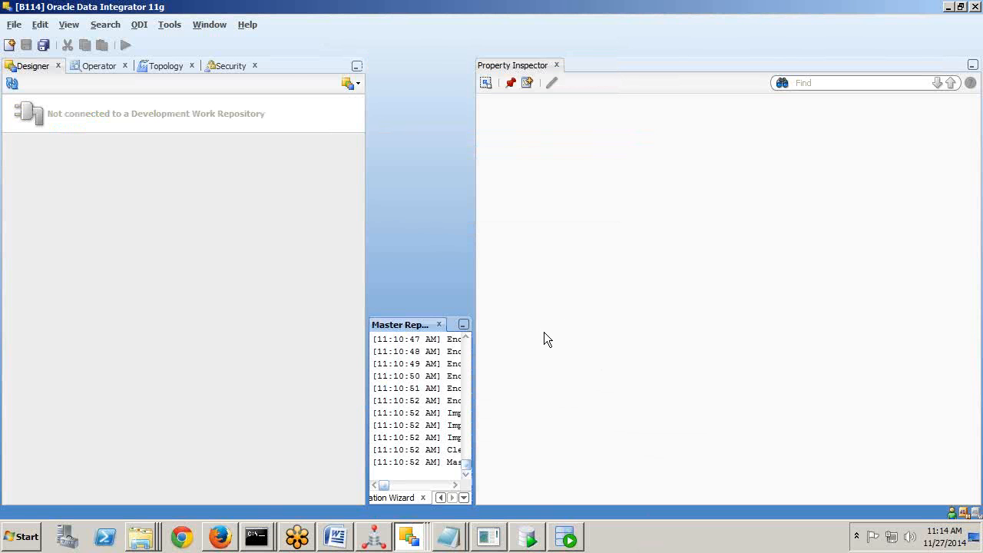
pyautogui.click(227, 67)
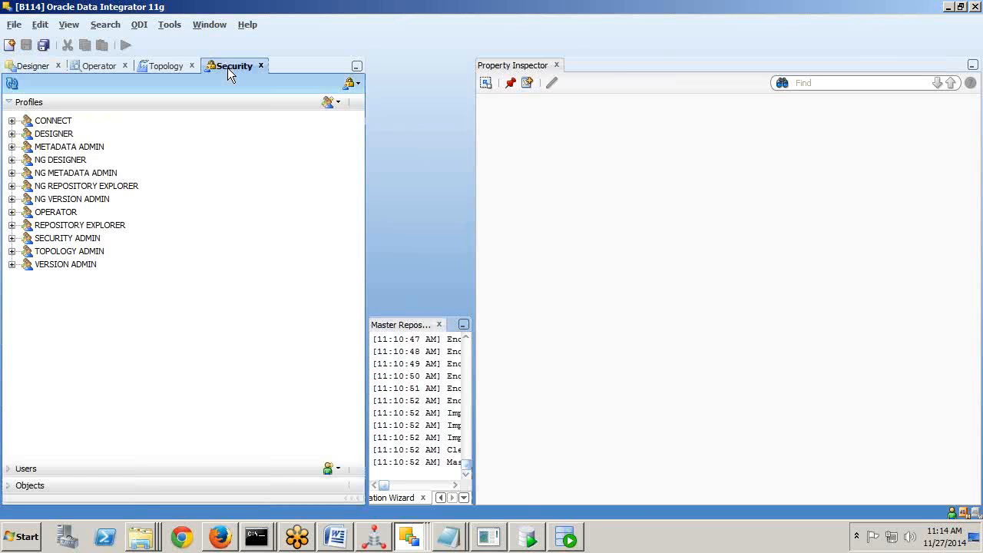
pyautogui.click(174, 66)
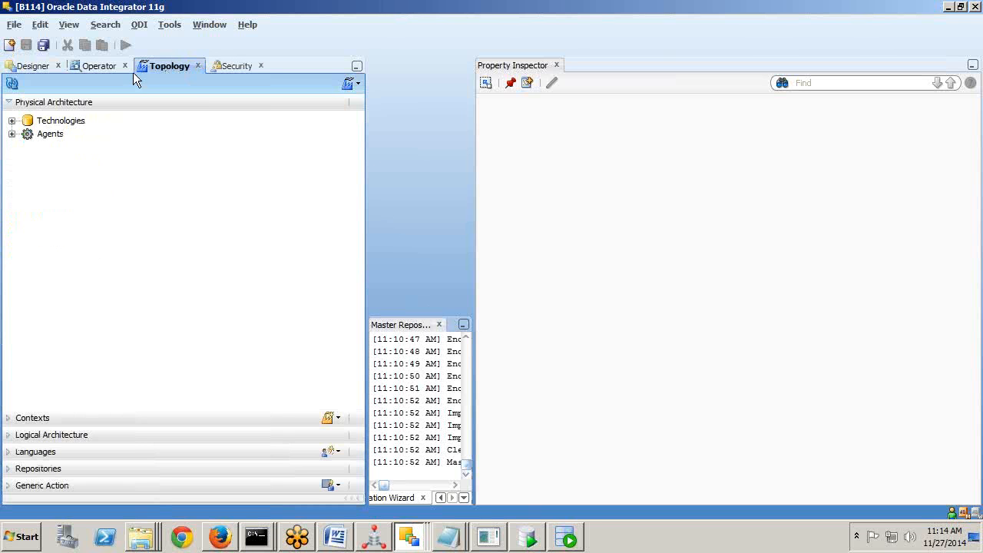
pyautogui.click(104, 63)
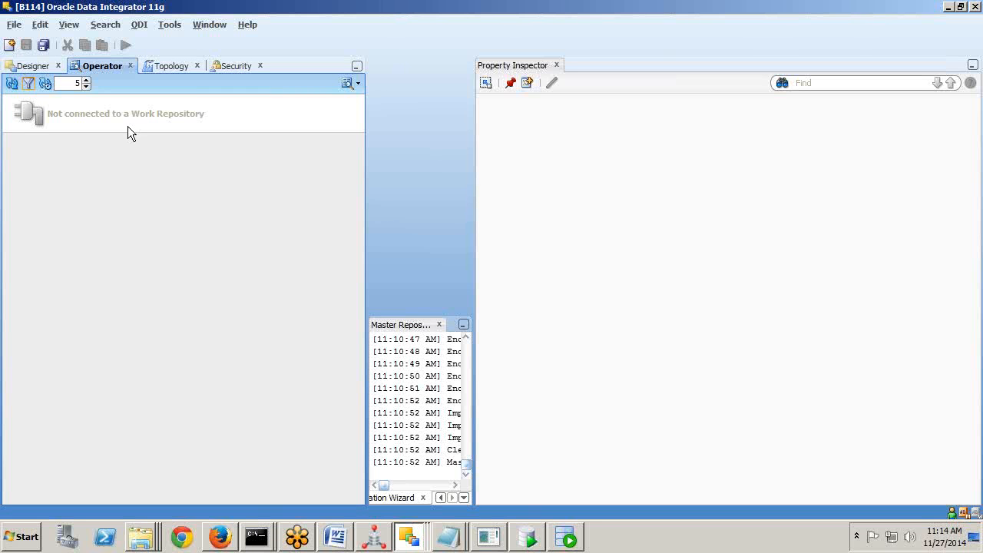
pyautogui.click(19, 66)
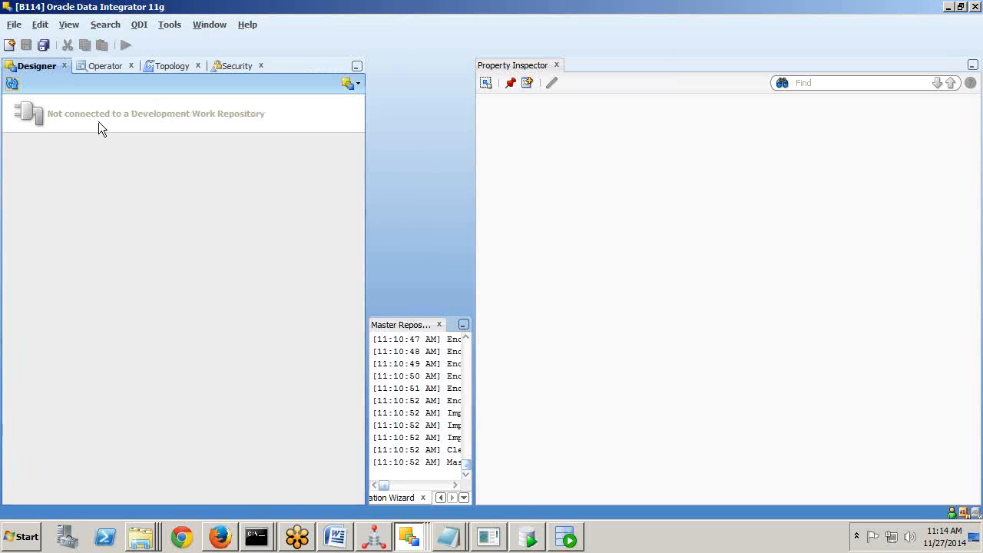
# Settle on the Topology navigator and expand its Repositories section.
pyautogui.click(172, 65)
pyautogui.click(233, 66)
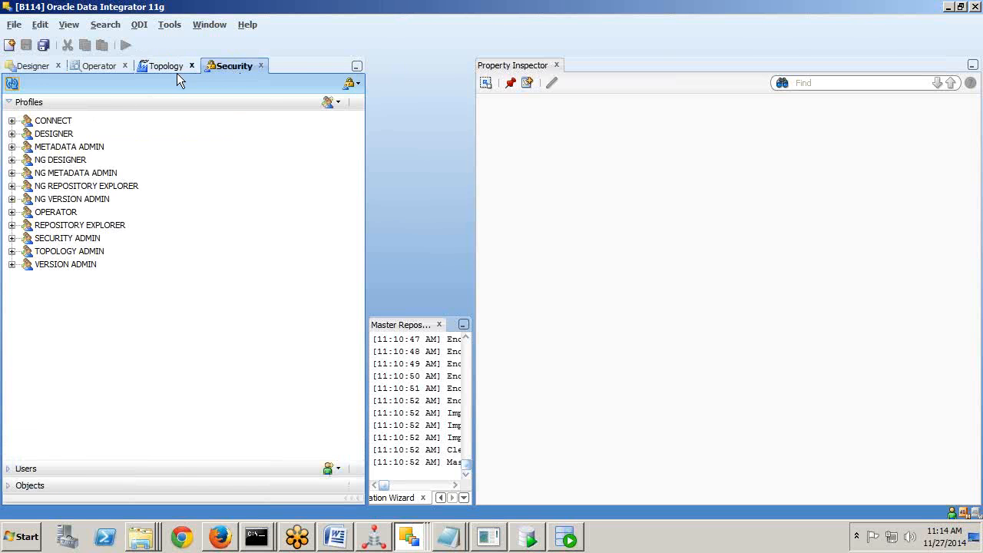
pyautogui.click(177, 69)
pyautogui.click(235, 69)
pyautogui.click(185, 68)
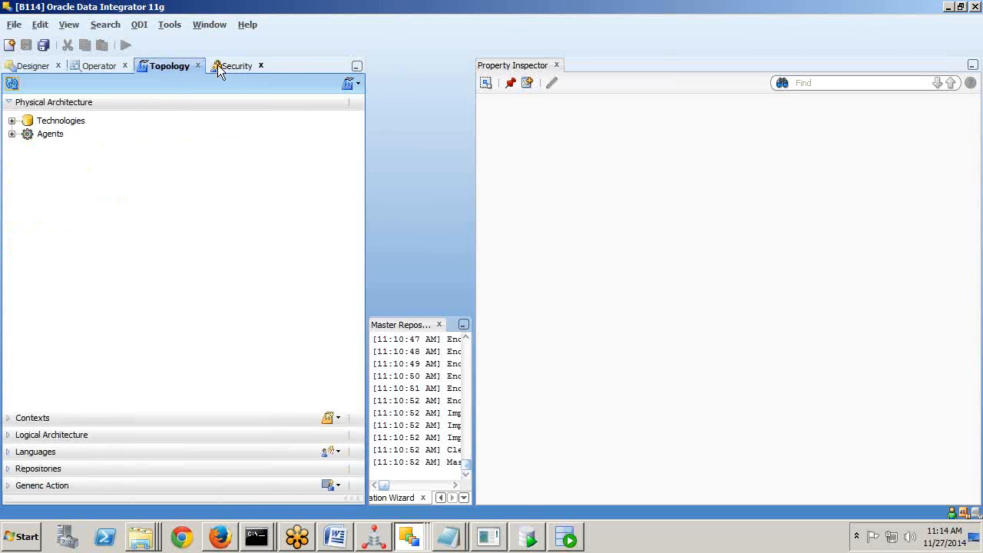
pyautogui.click(219, 70)
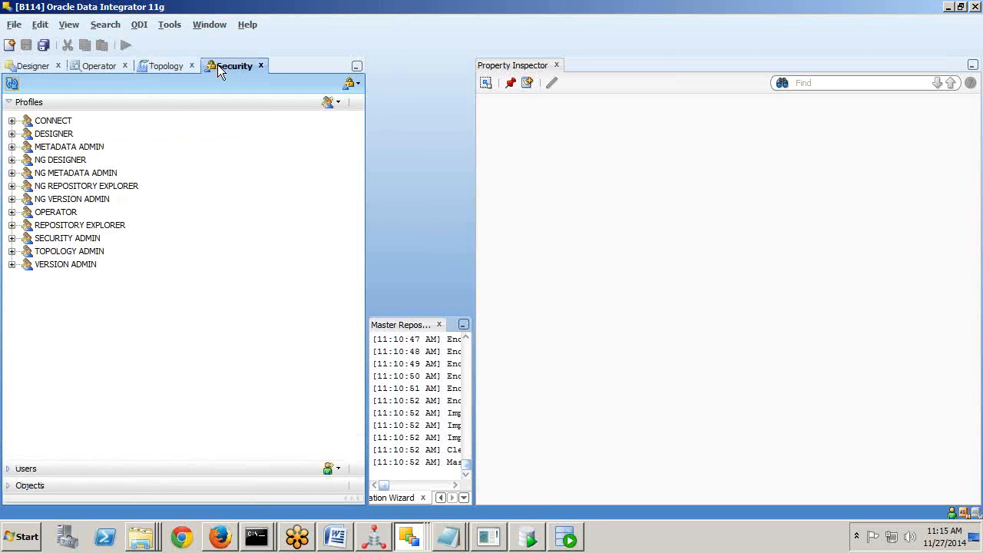
pyautogui.click(164, 68)
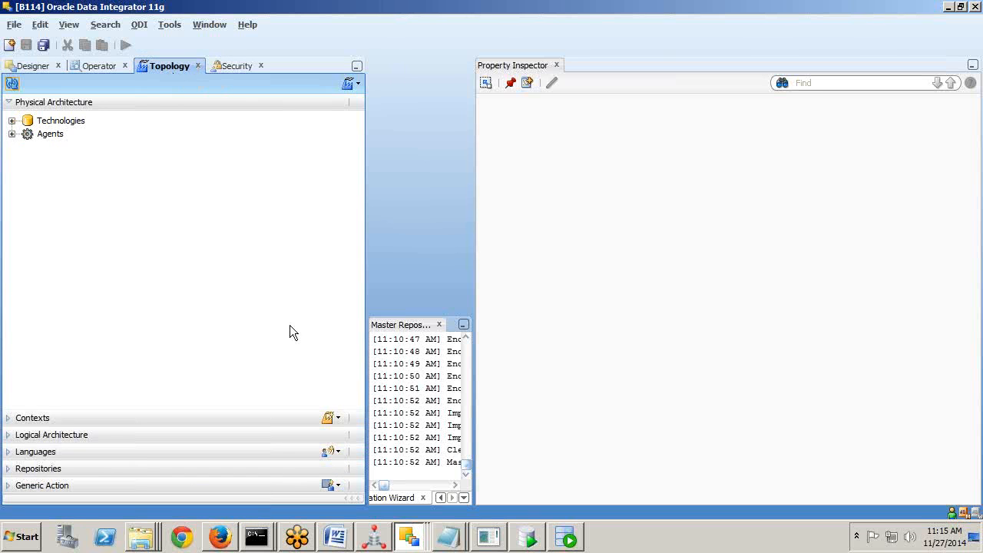
pyautogui.click(14, 469)
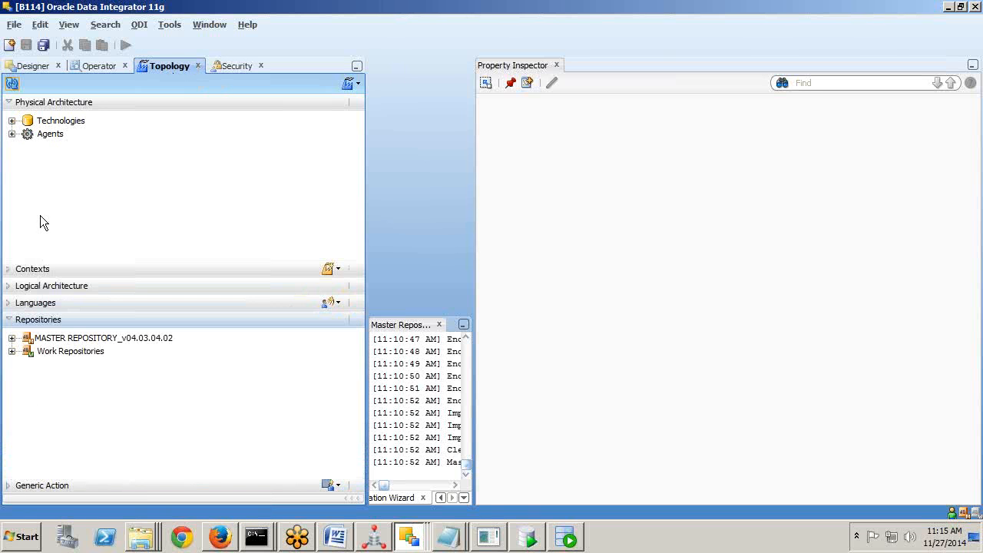
# Collapse Physical Architecture and choose New Work Repository from the Work Repositories context menu.
pyautogui.click(13, 104)
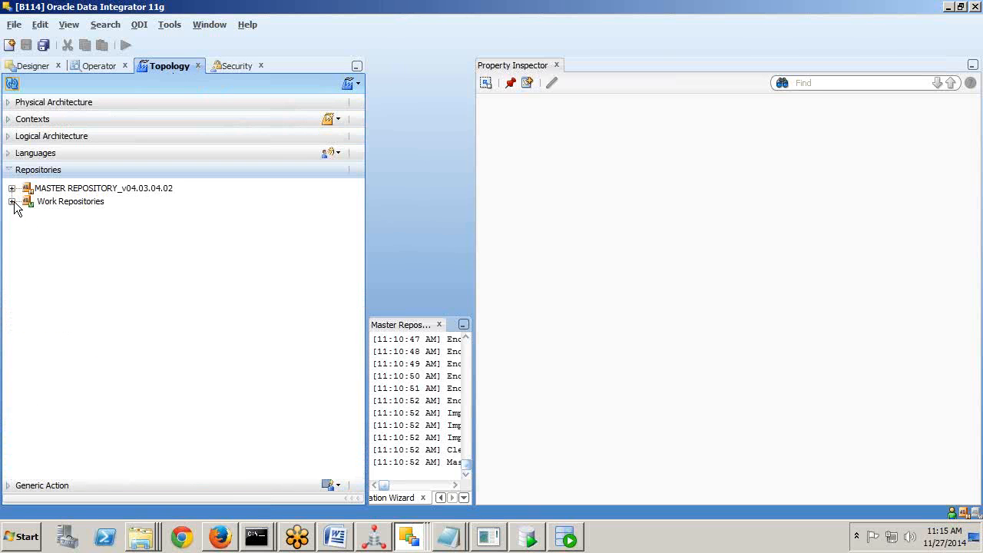
pyautogui.click(13, 202)
pyautogui.click(91, 205)
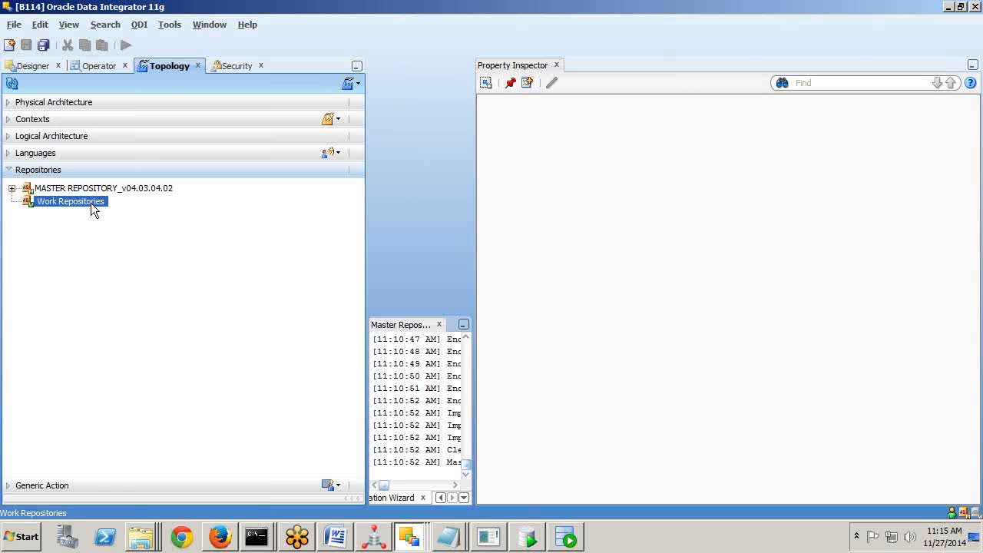
pyautogui.rightClick(91, 203)
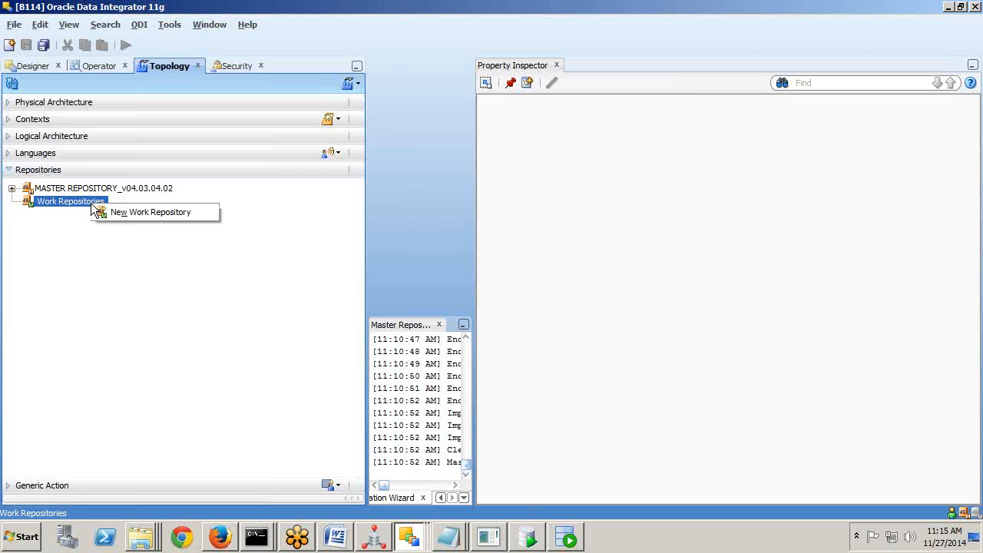
pyautogui.click(155, 214)
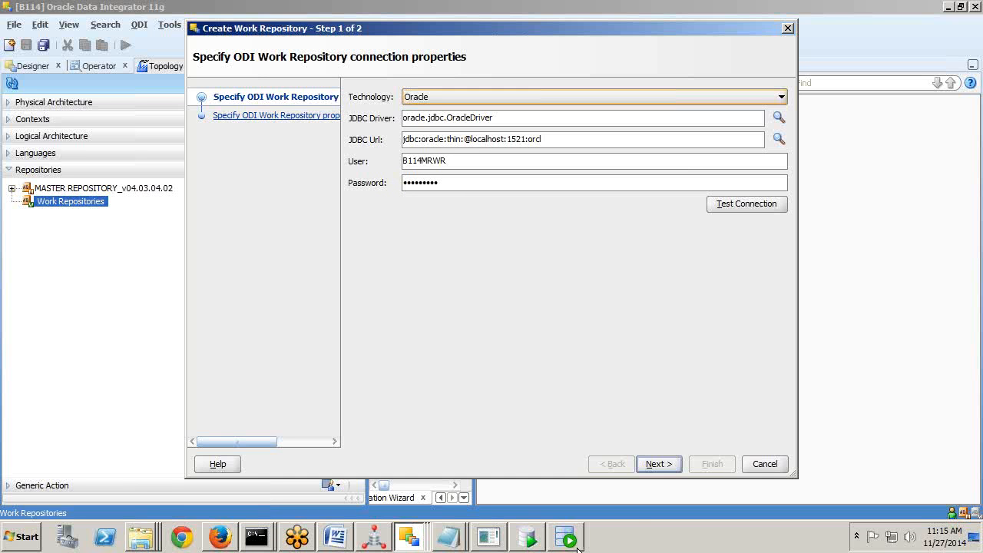
pyautogui.moveTo(577, 548)
pyautogui.click(650, 464)
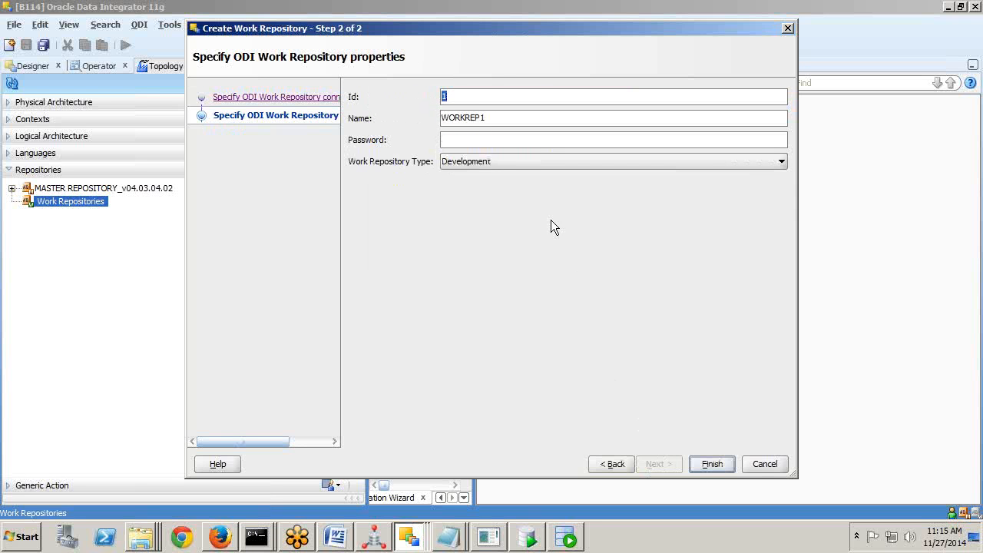
# Name the work repository B114_DEVELOPMENT_DWR, keep type Development, and finish the wizard.
pyautogui.press('Tab')
pyautogui.write('B114_DEVELOPMENT')
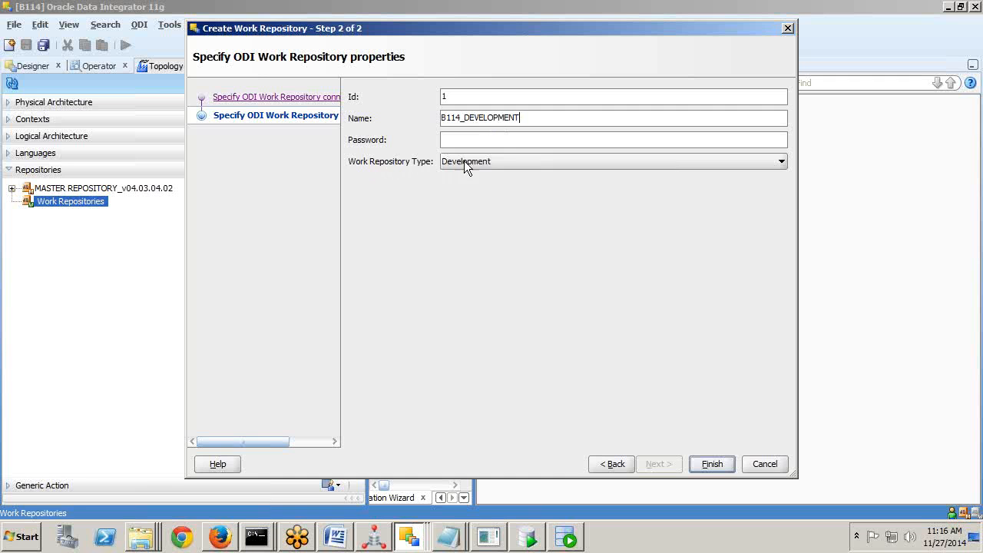
pyautogui.click(483, 162)
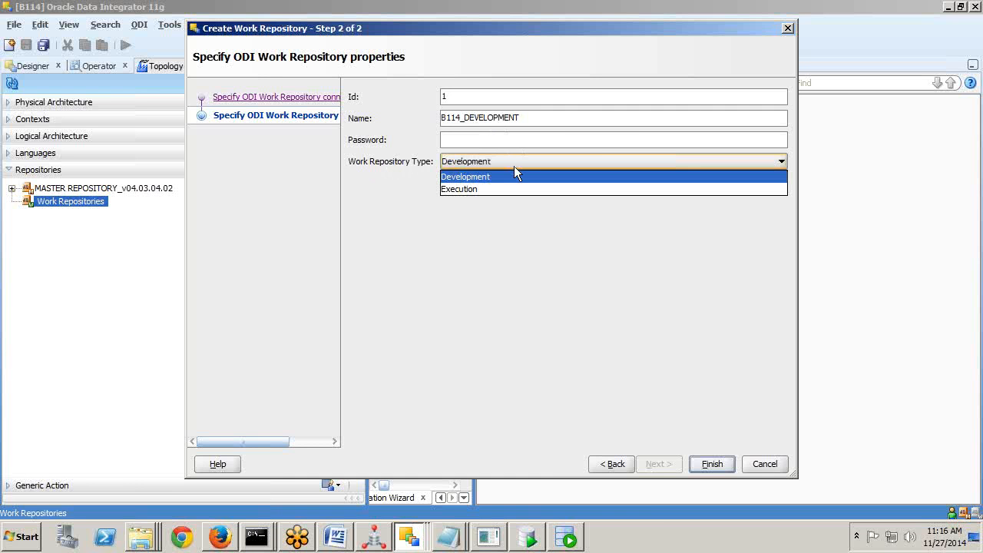
pyautogui.click(529, 119)
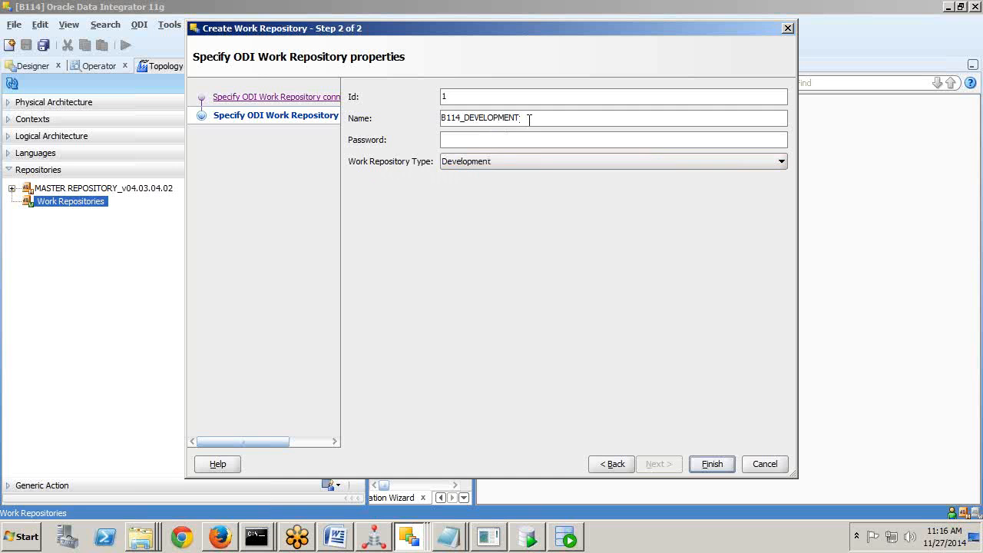
pyautogui.write('DWR')
pyautogui.click(978, 196)
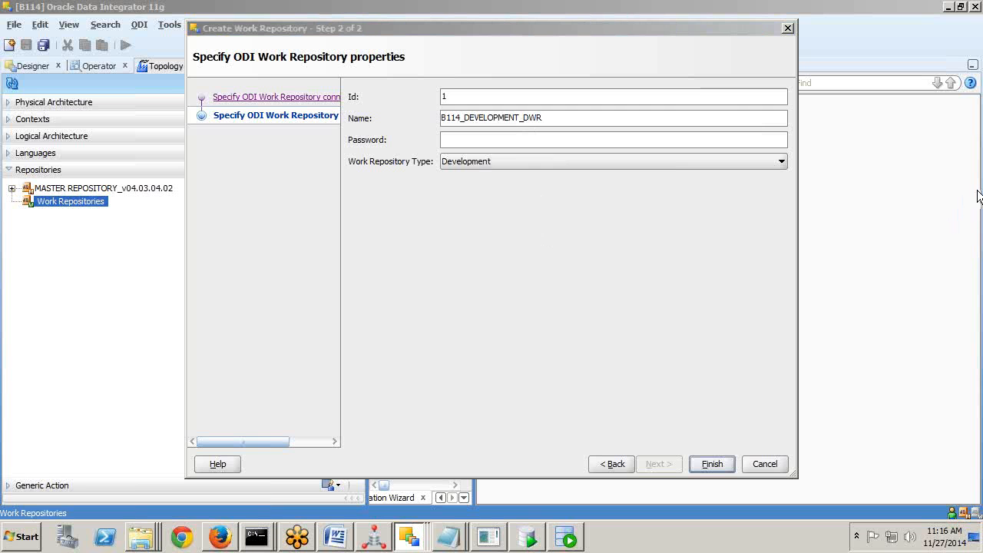
pyautogui.click(884, 253)
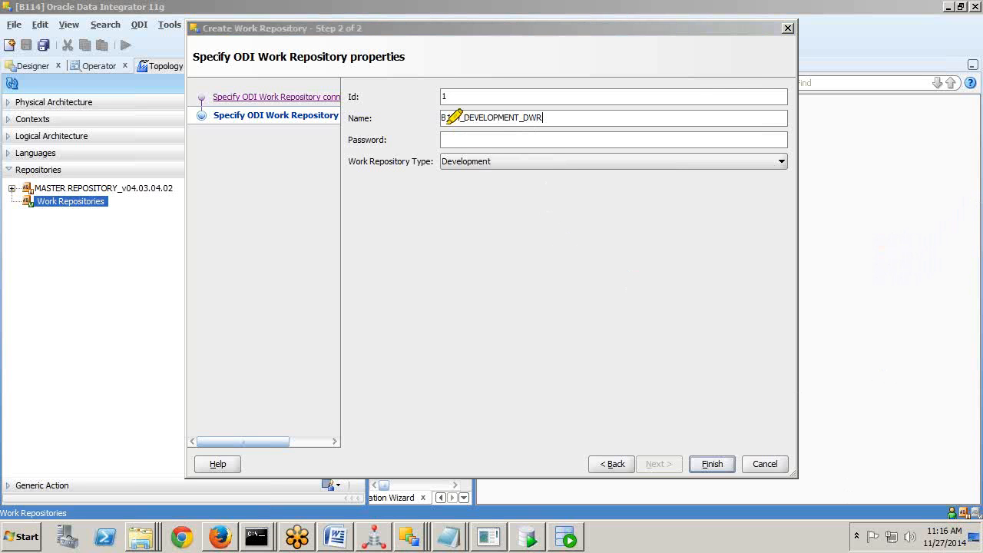
pyautogui.moveTo(437, 120)
pyautogui.mouseDown()
pyautogui.moveTo(463, 112)
pyautogui.moveTo(554, 118)
pyautogui.mouseUp()
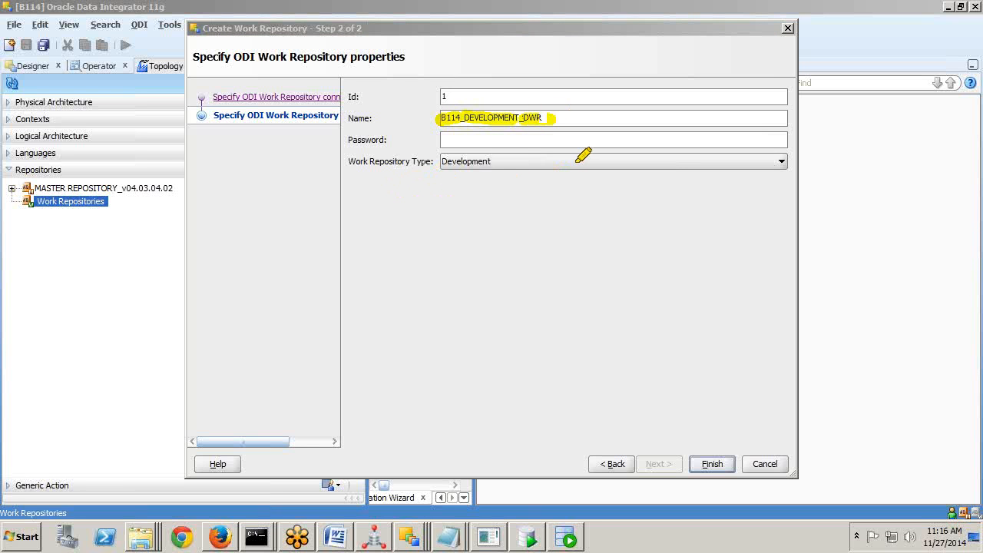
pyautogui.click(713, 463)
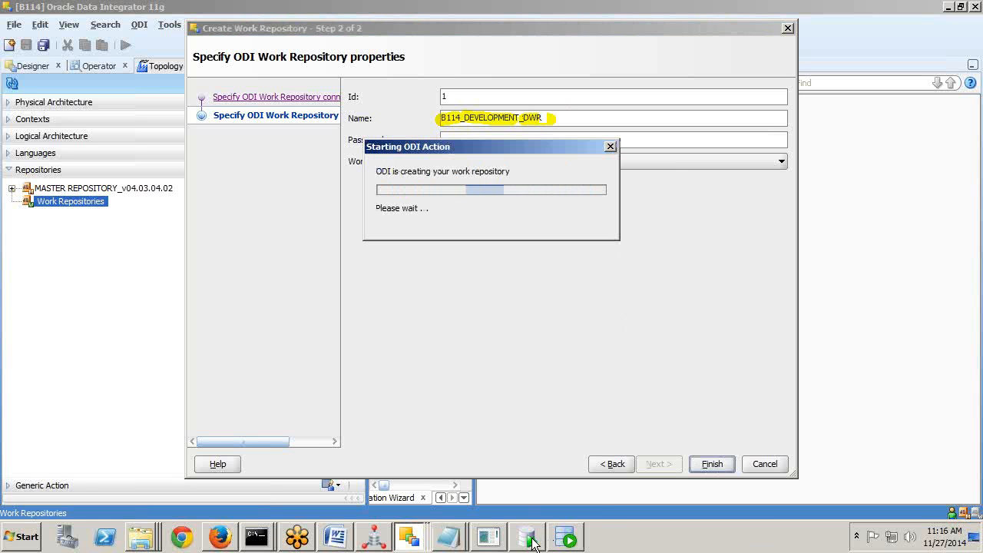
# Rerun select * from tab; five times in SQL*Plus until it reports 183 rows.
pyautogui.click(489, 537)
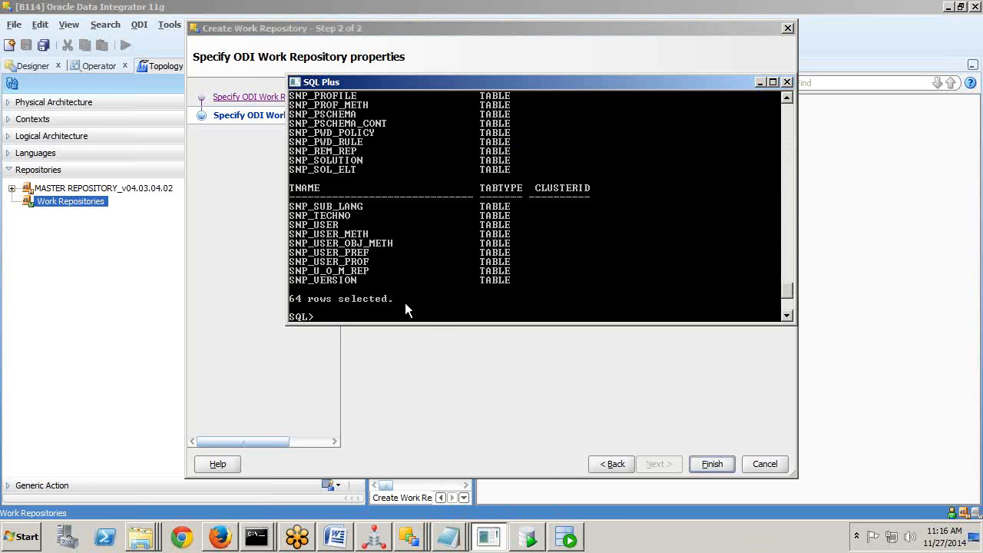
pyautogui.press('Up')
pyautogui.press('Return')
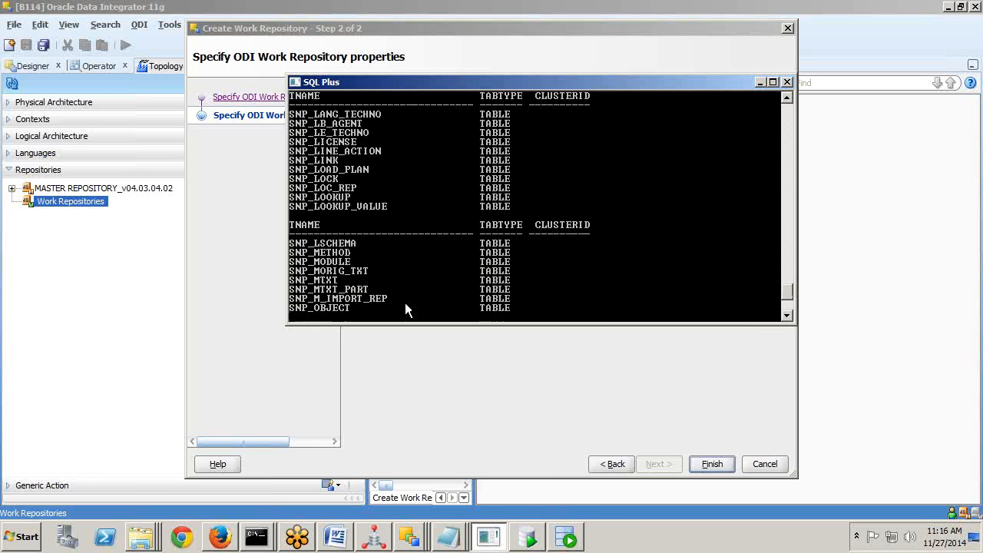
pyautogui.press('Up')
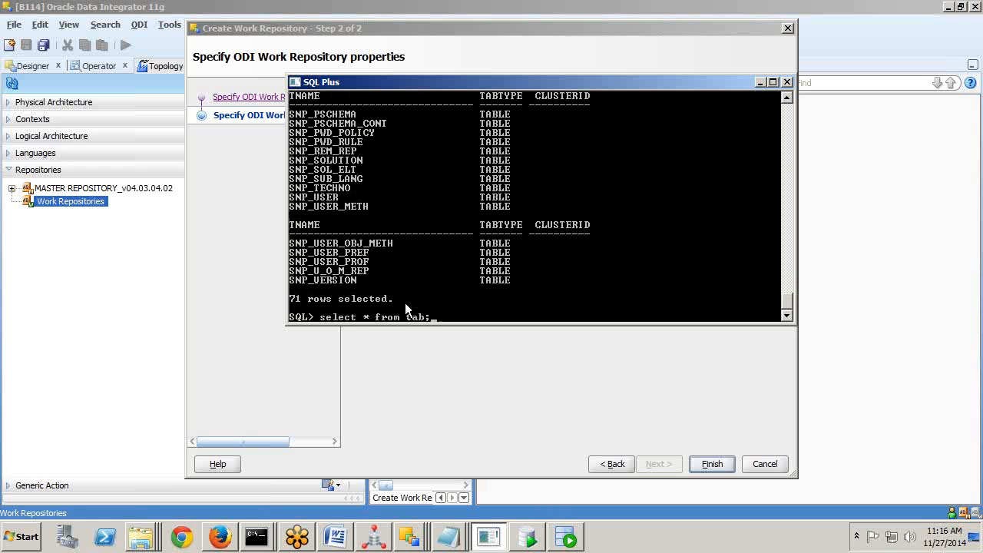
pyautogui.press('Return')
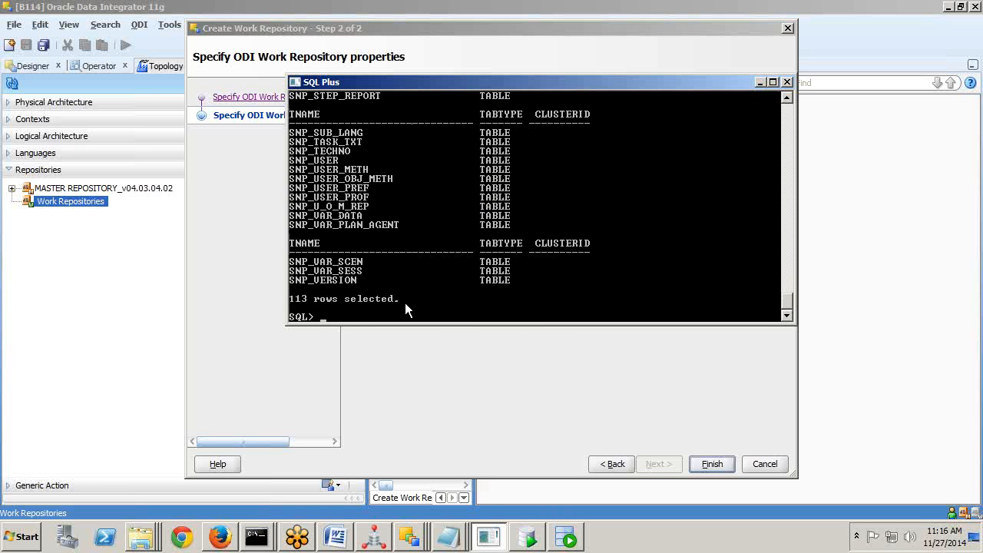
pyautogui.press('Up')
pyautogui.press('Return')
pyautogui.press('Up')
pyautogui.press('Return')
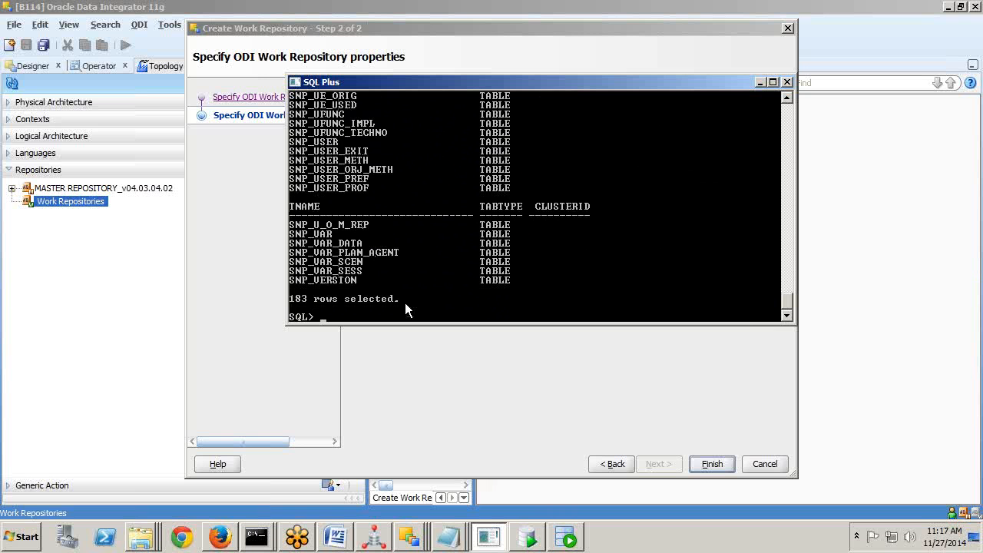
pyautogui.press('Up')
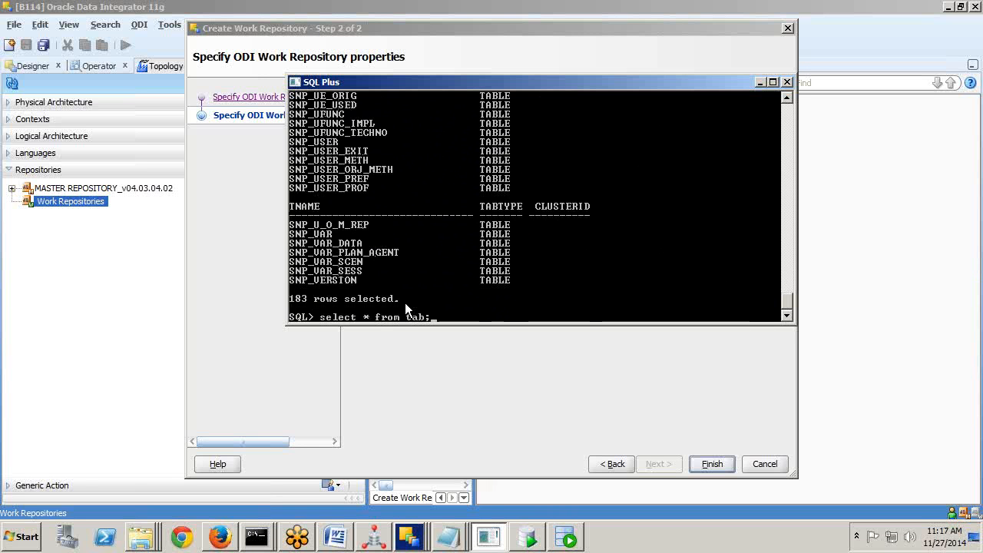
pyautogui.press('Return')
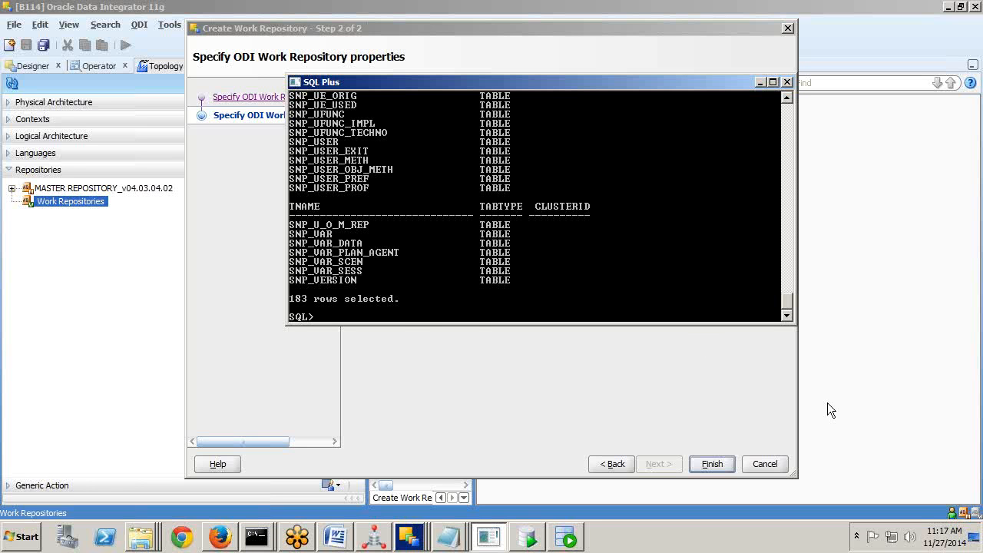
pyautogui.hotkey('alt', 'Tab')
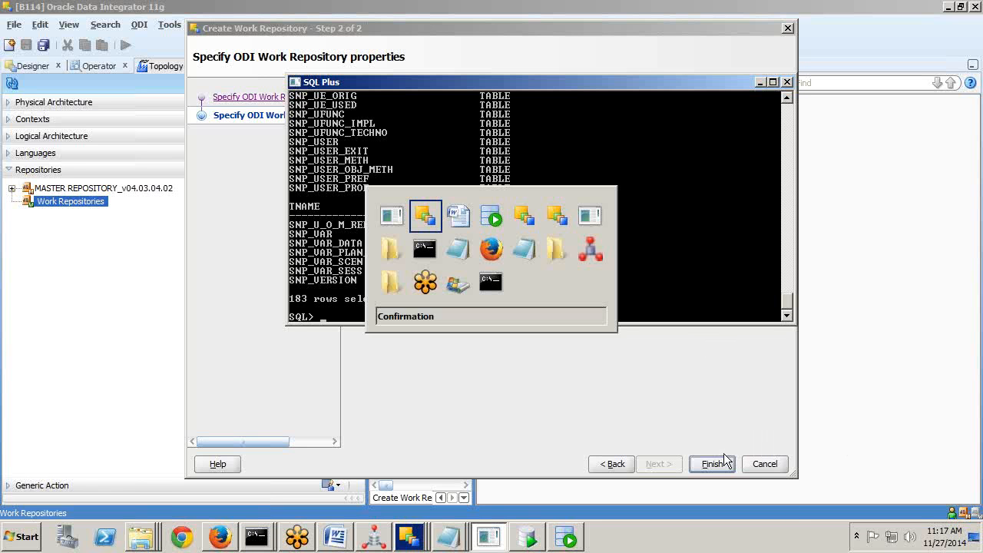
# Scroll the Word guide through the work repository steps to page 45, then go back to ODI.
pyautogui.hotkey('alt', 'Tab')
pyautogui.scroll(-5, 419, 345)
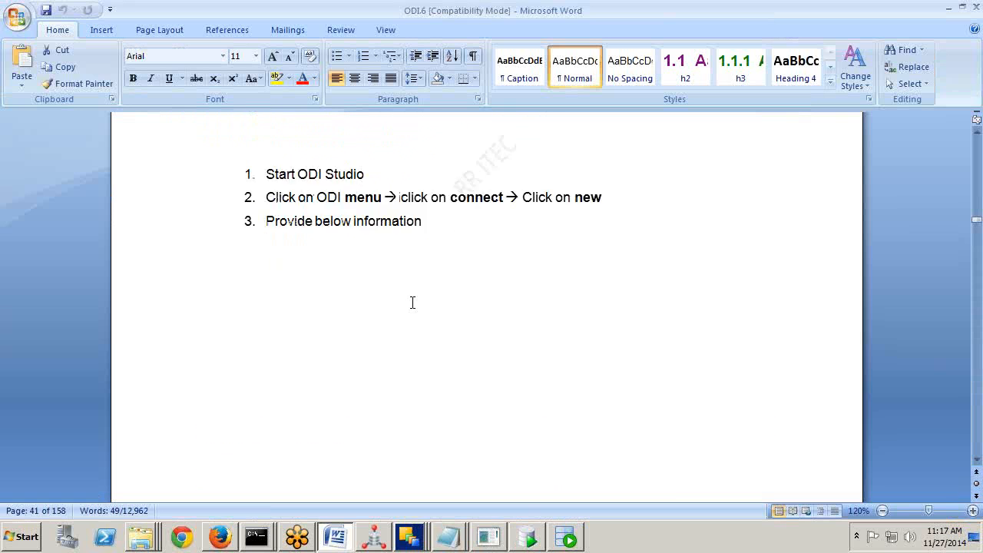
pyautogui.scroll(-15, 493, 372)
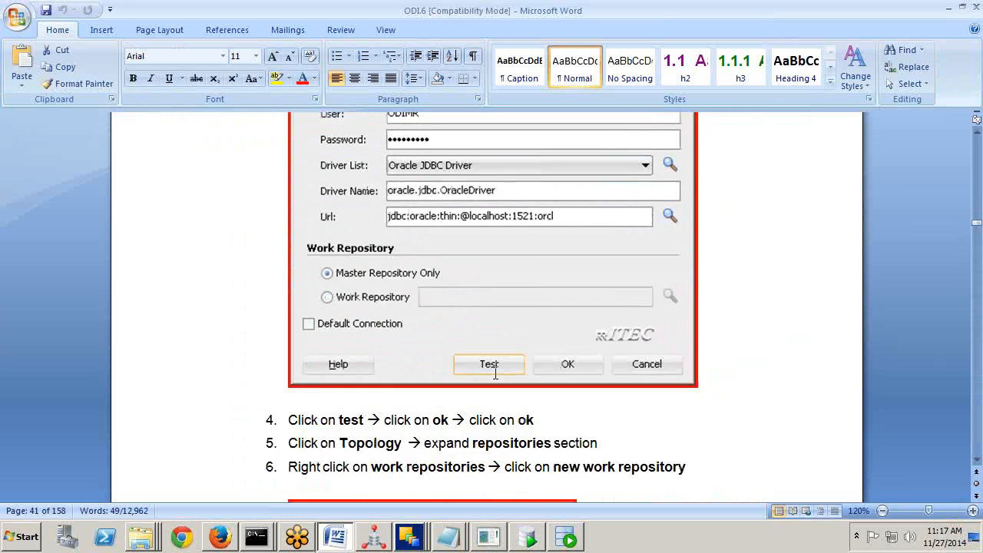
pyautogui.scroll(-8, 535, 259)
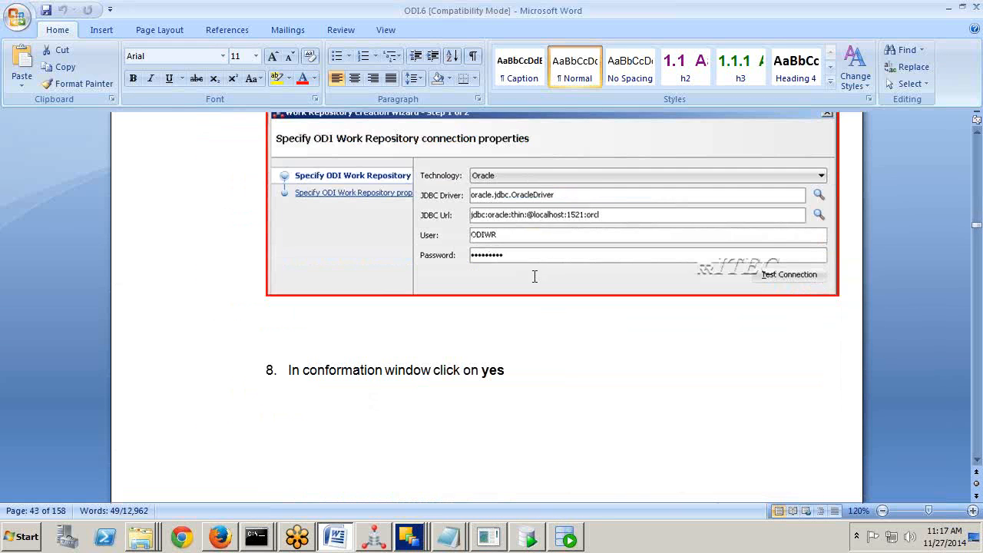
pyautogui.scroll(-15, 533, 281)
pyautogui.scroll(-1, 541, 323)
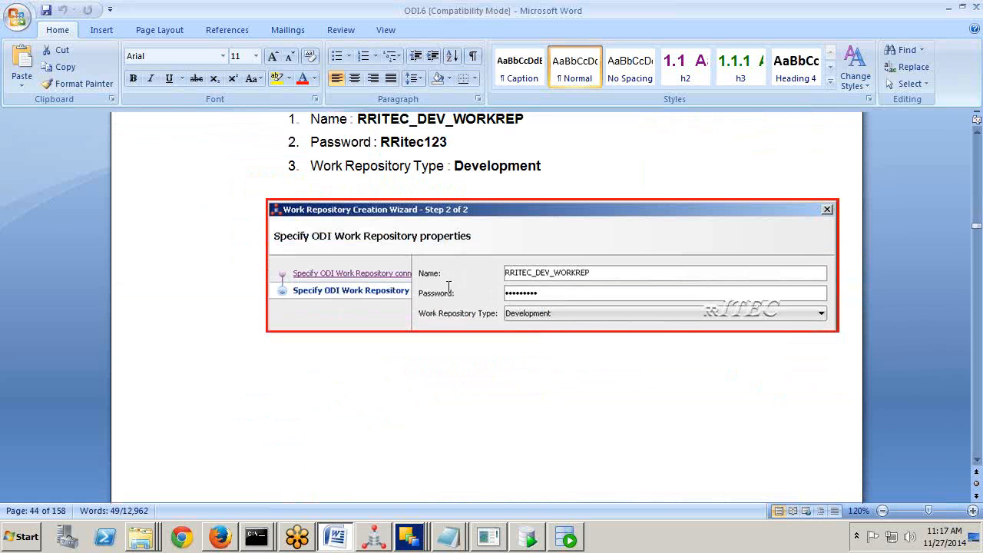
pyautogui.scroll(-1, 583, 312)
pyautogui.scroll(-20, 583, 312)
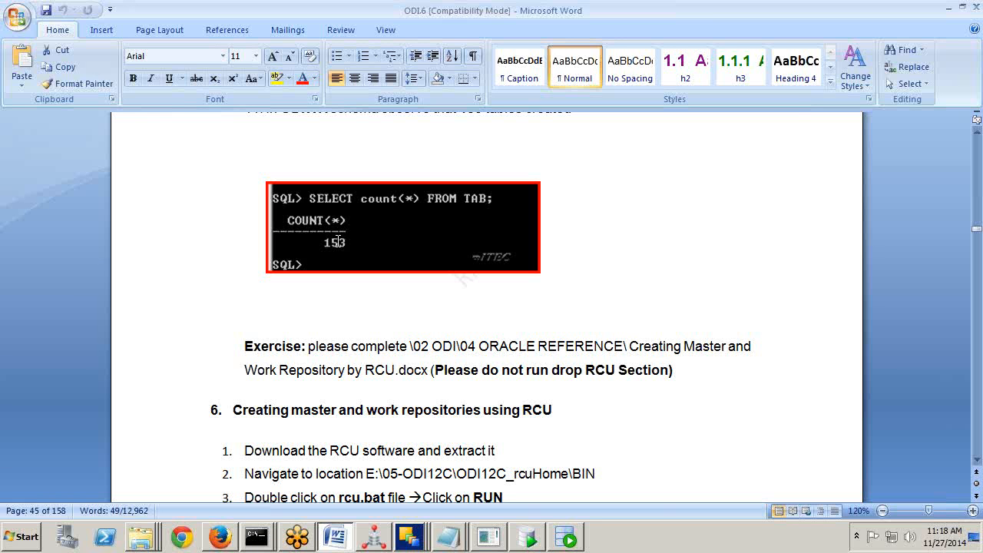
pyautogui.hotkey('alt', 'Tab')
pyautogui.hotkey('alt', 'Tab')
pyautogui.hotkey('alt', 'Tab')
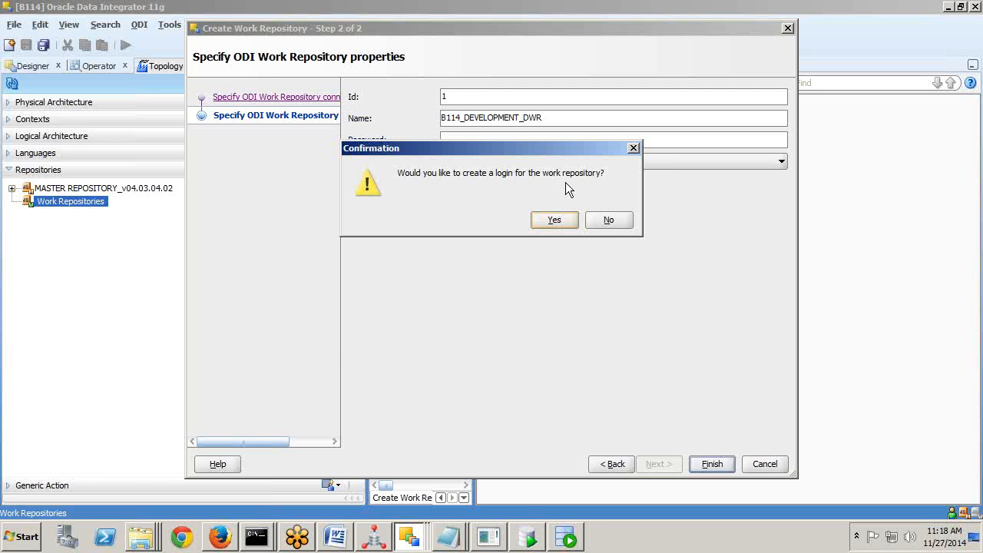
# Decline creating a work repository login, disconnect from B114, and reopen the ODI Connect prompt.
pyautogui.click(608, 222)
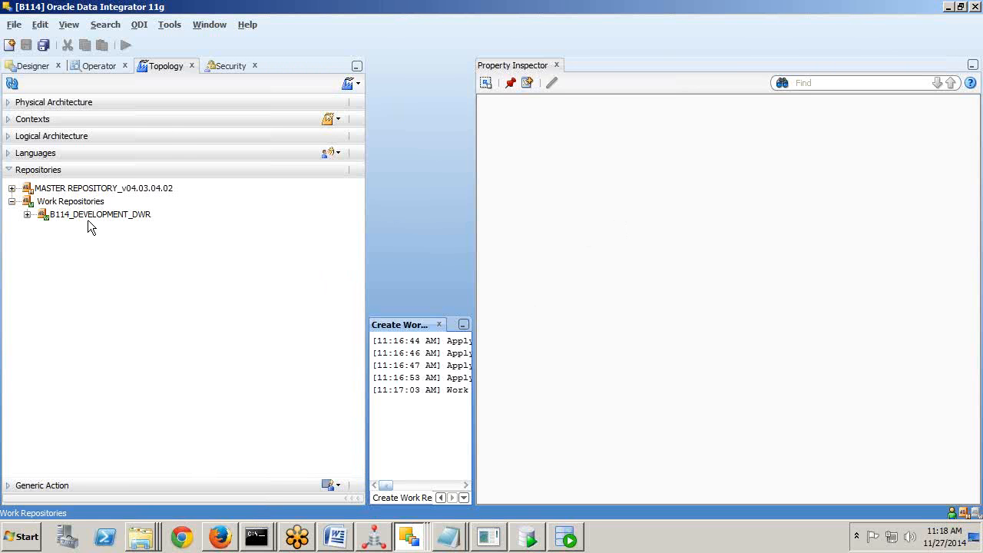
pyautogui.click(88, 218)
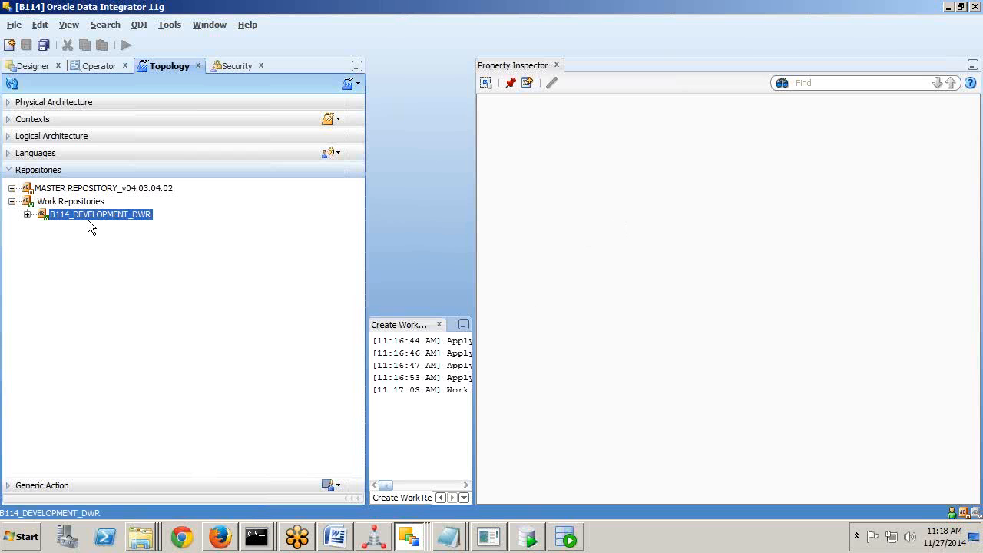
pyautogui.click(139, 25)
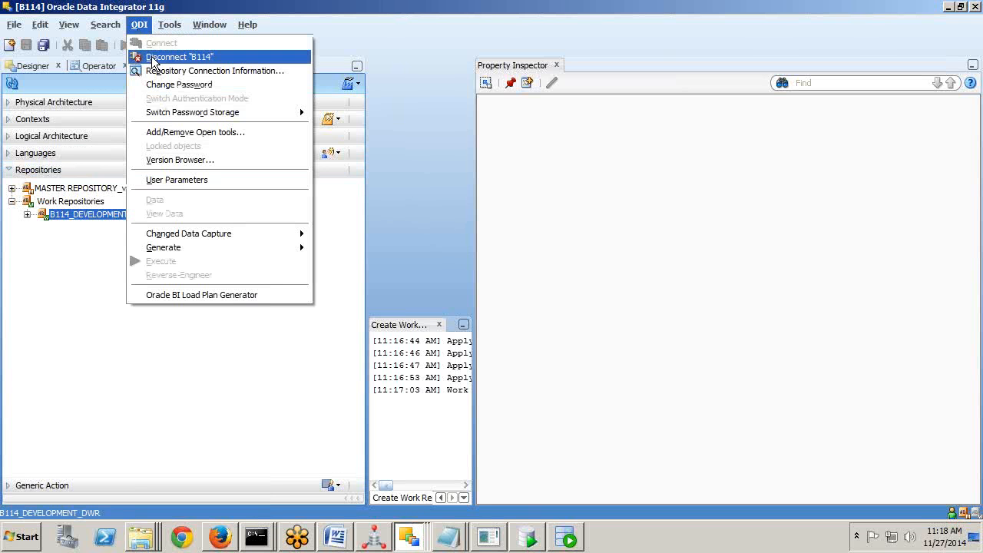
pyautogui.click(151, 58)
pyautogui.click(142, 26)
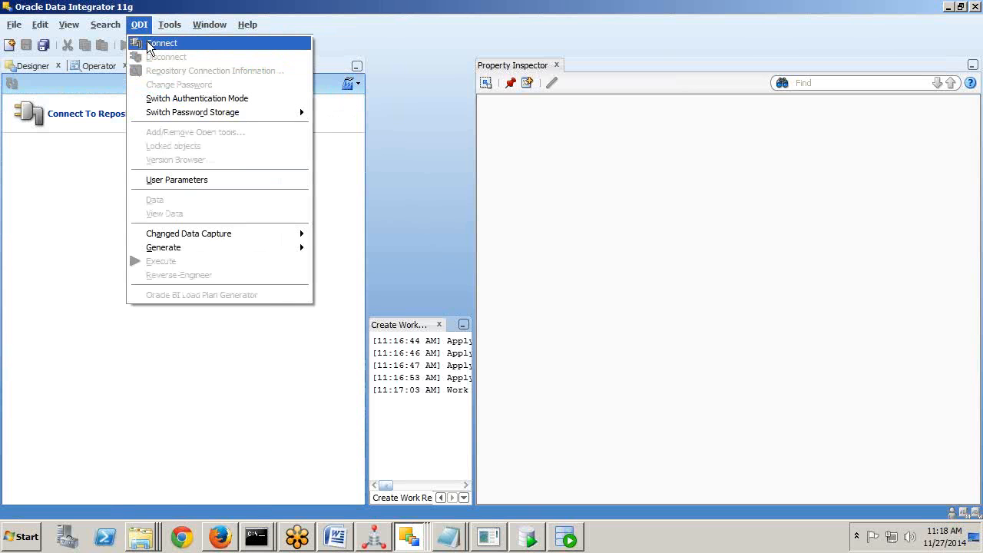
pyautogui.click(150, 43)
# Edit the B114 login to use work repository B114_DEVELOPMENT_DWR, save it, and log in.
pyautogui.click(485, 163)
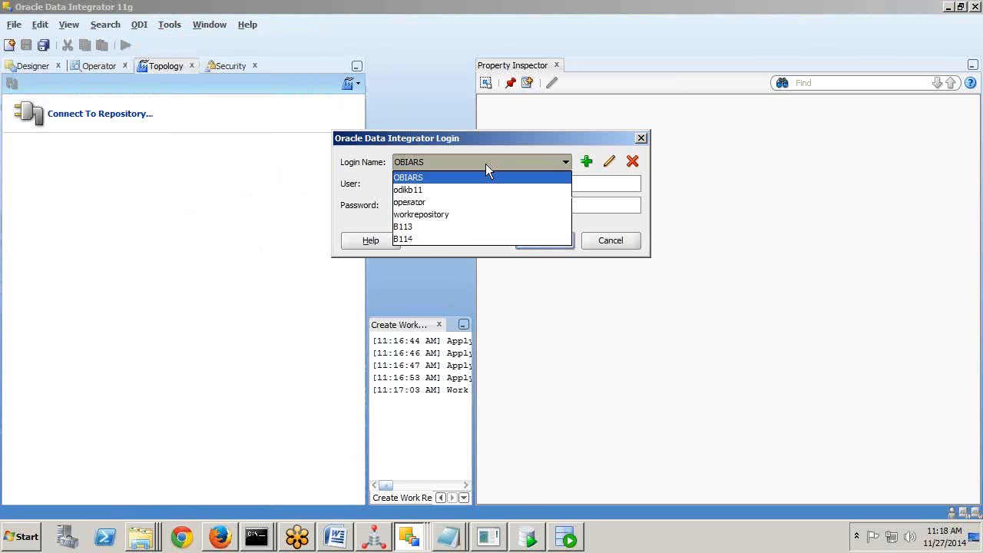
pyautogui.click(441, 238)
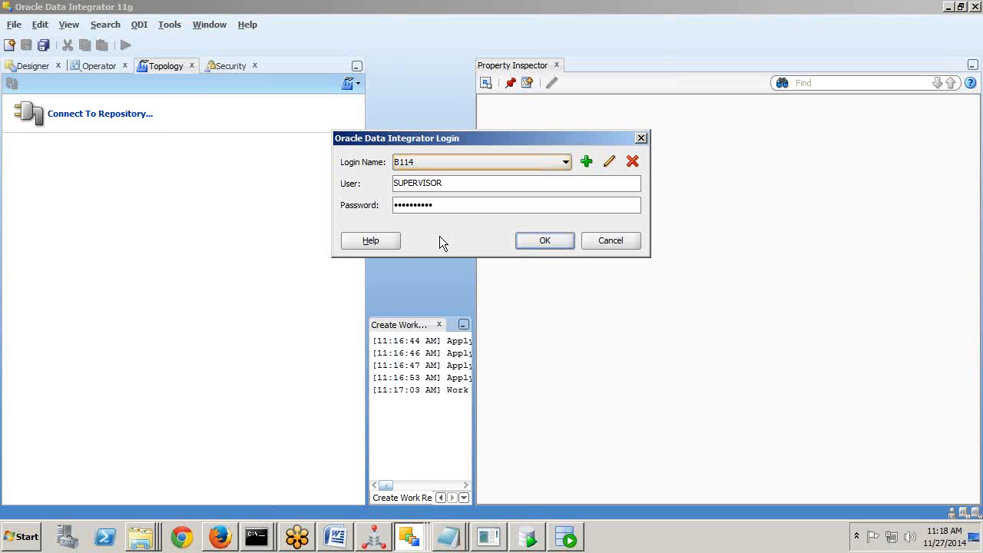
pyautogui.click(608, 162)
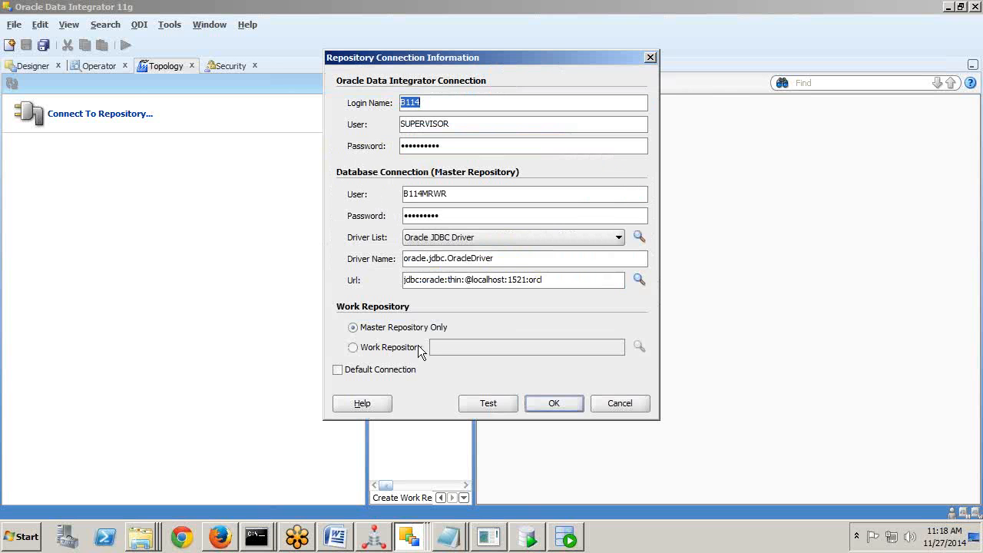
pyautogui.click(368, 348)
pyautogui.click(639, 347)
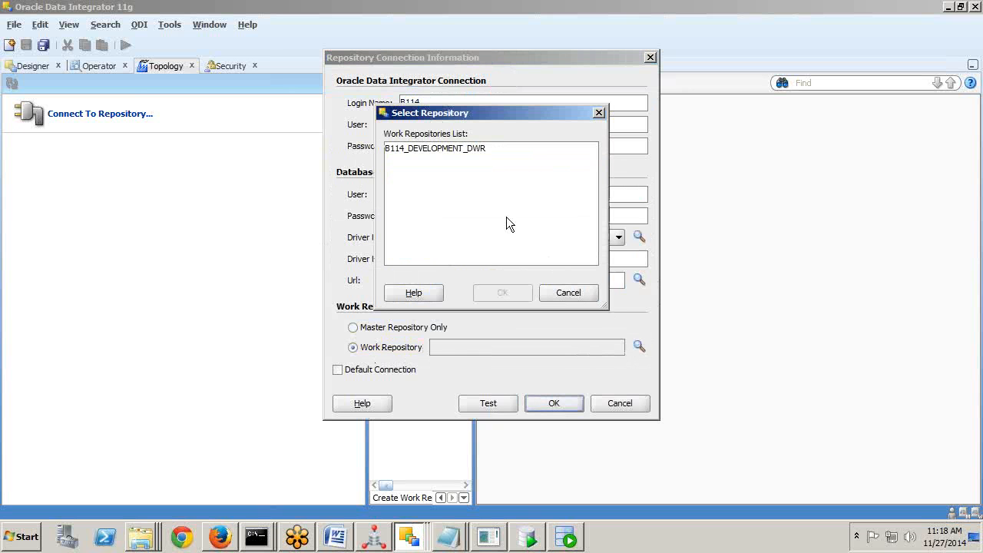
pyautogui.click(468, 151)
pyautogui.click(513, 293)
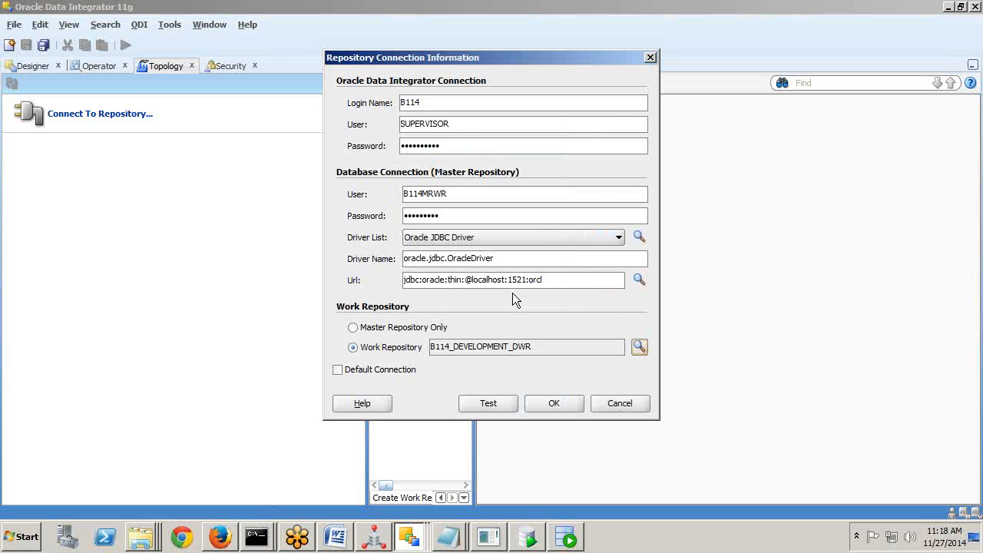
pyautogui.click(544, 407)
pyautogui.click(540, 247)
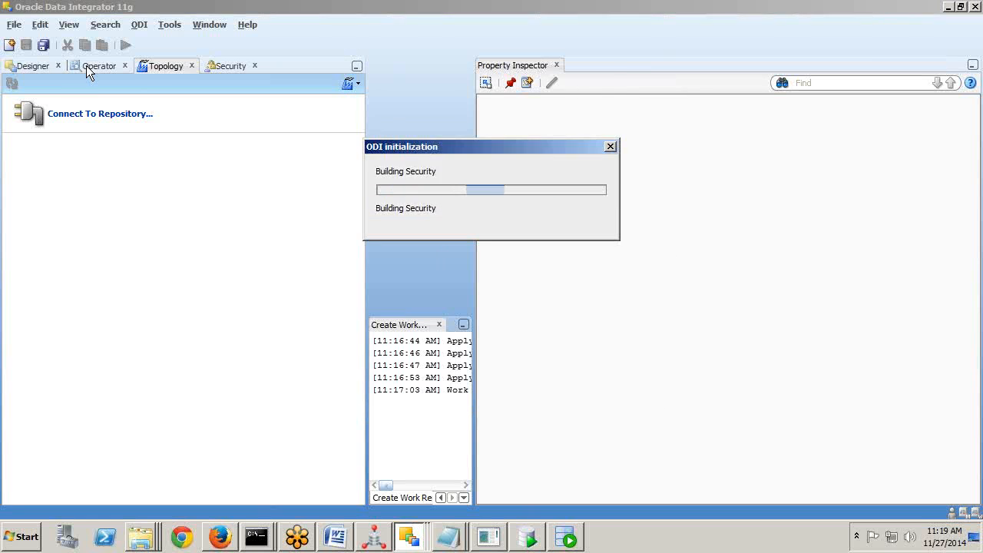
# Look over the Designer navigator's add options for projects and models.
pyautogui.click(28, 66)
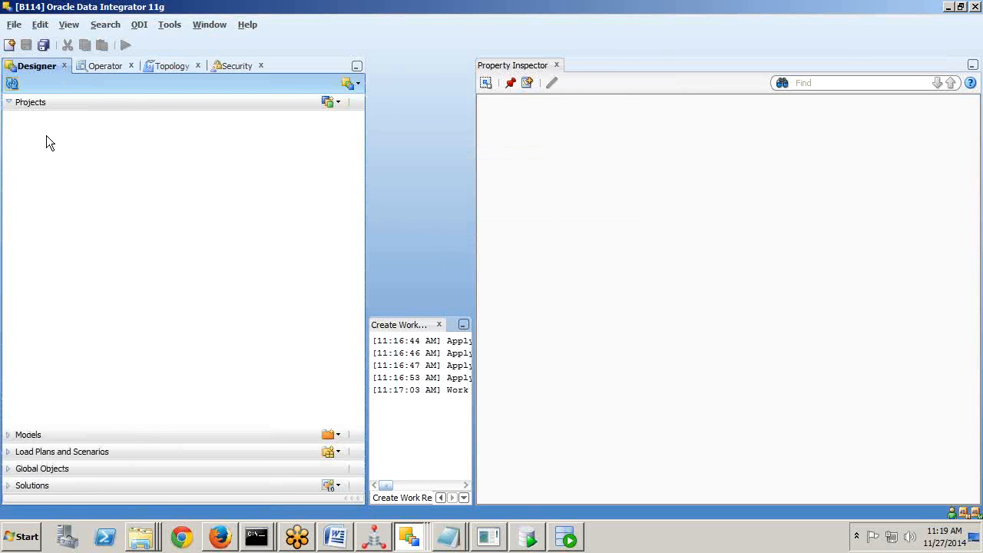
pyautogui.click(336, 103)
pyautogui.click(119, 206)
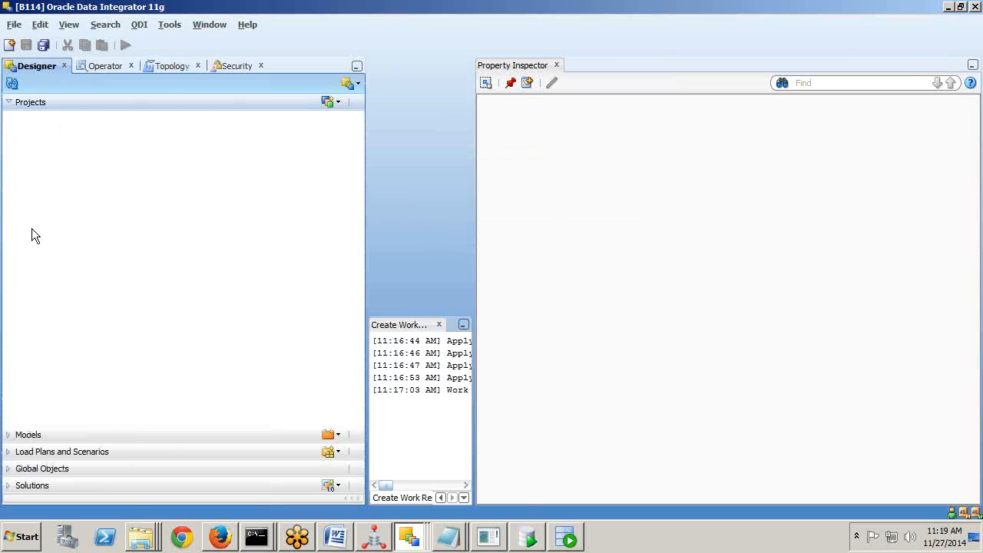
pyautogui.click(16, 434)
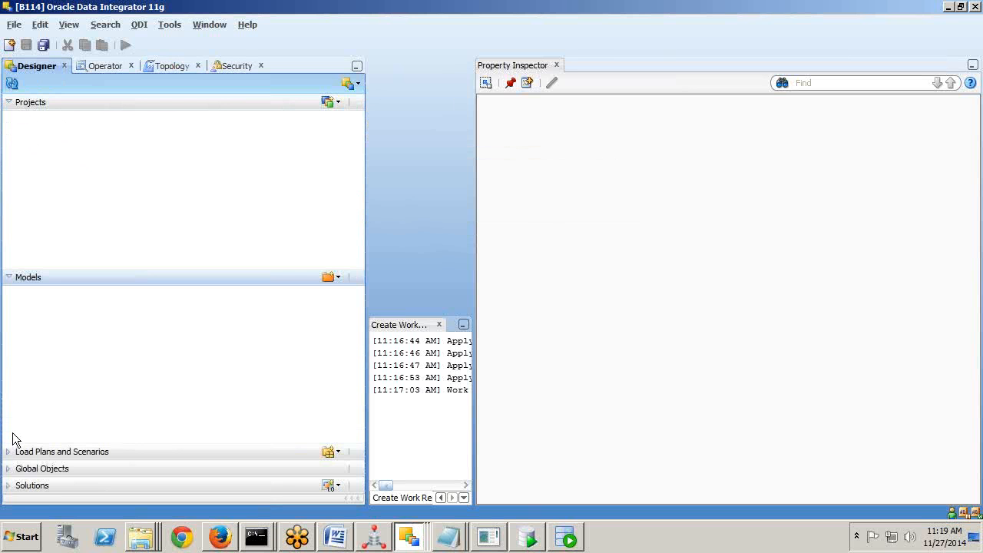
pyautogui.click(331, 278)
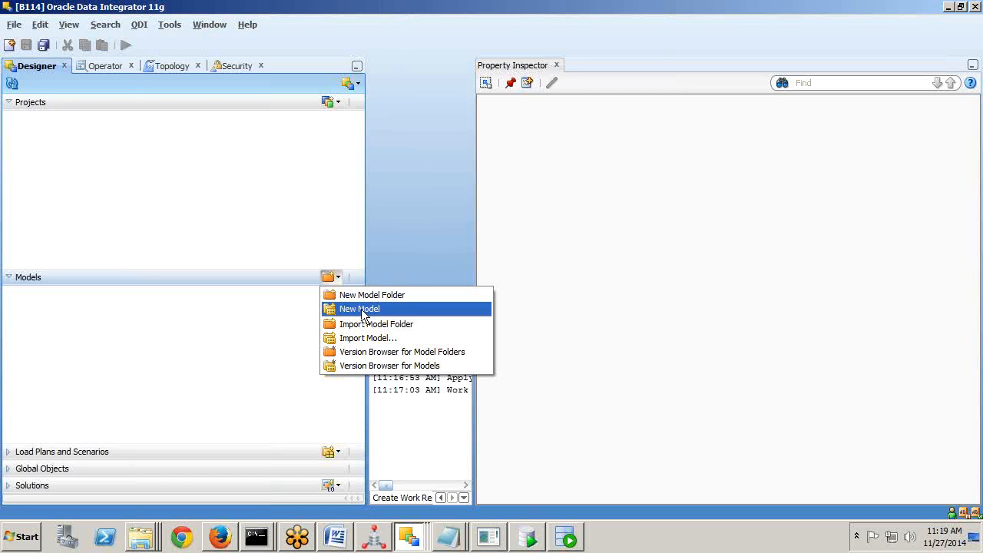
# Switch to the Security navigator and expand Users, which lists only SUPERVISOR.
pyautogui.click(162, 68)
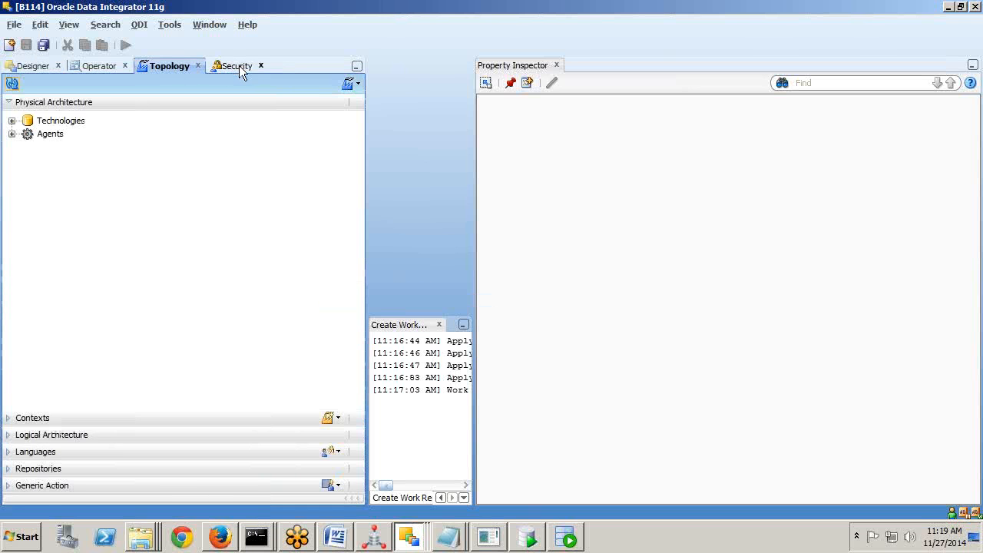
pyautogui.click(239, 66)
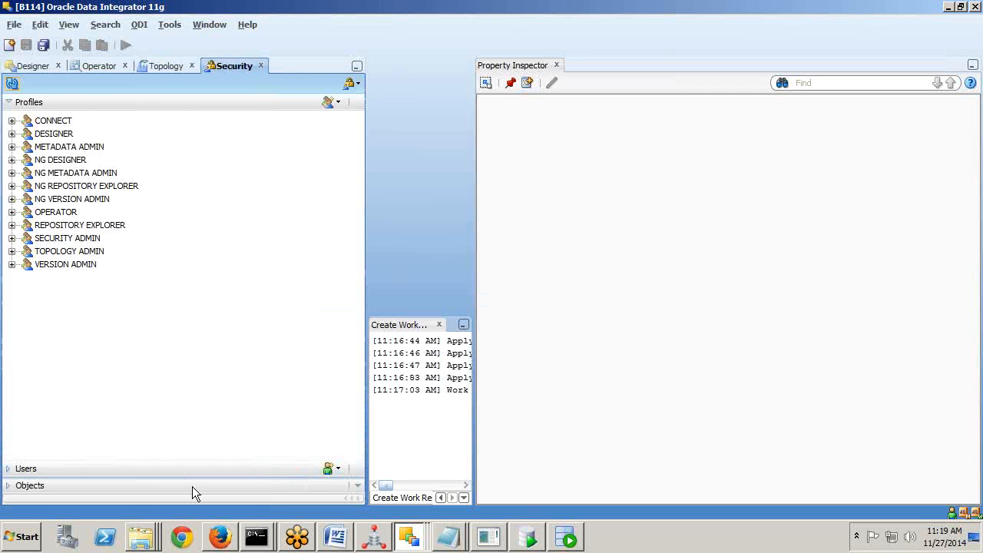
pyautogui.click(26, 468)
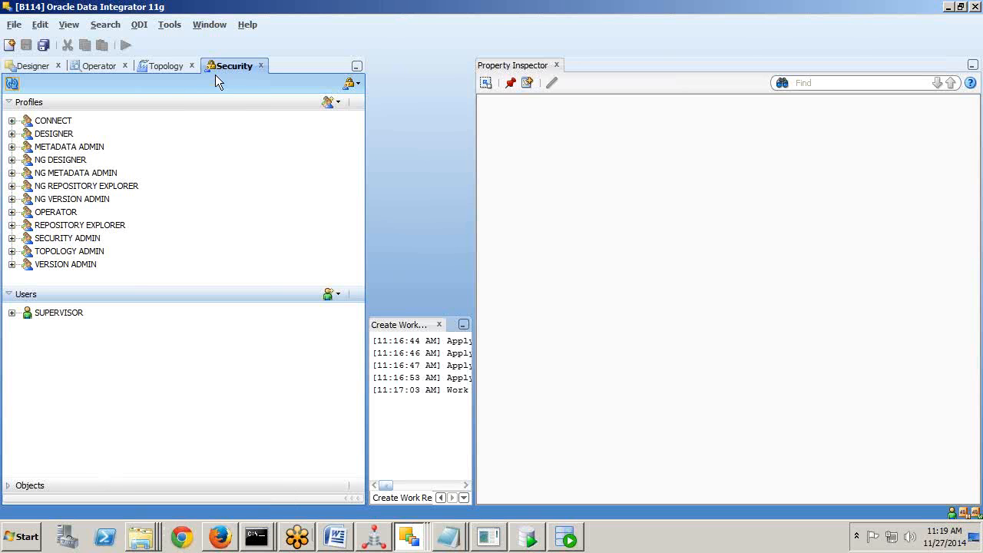
# Create the new ODI user with its username and a confirmed password, then return to SQL Developer.
pyautogui.click(340, 296)
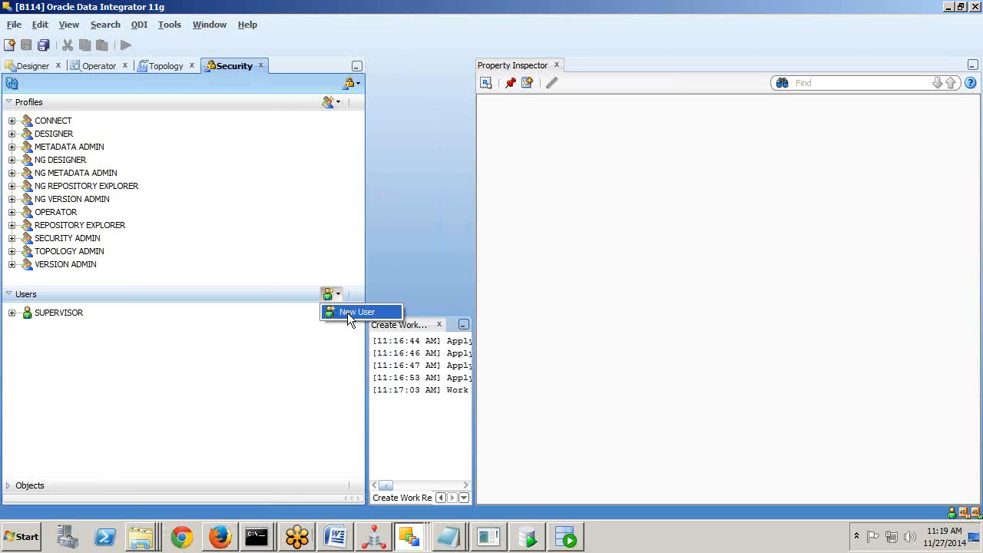
pyautogui.click(347, 312)
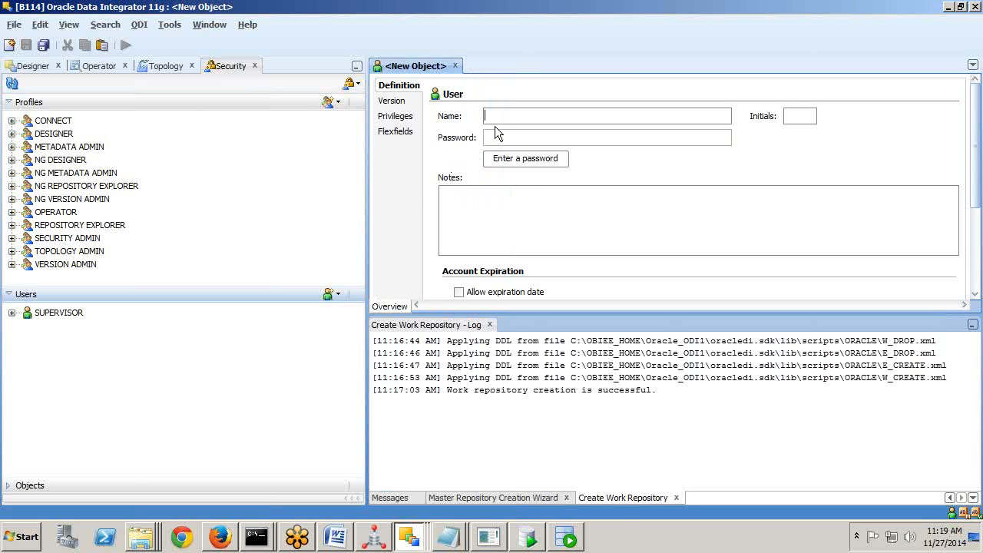
pyautogui.write('RAMR')
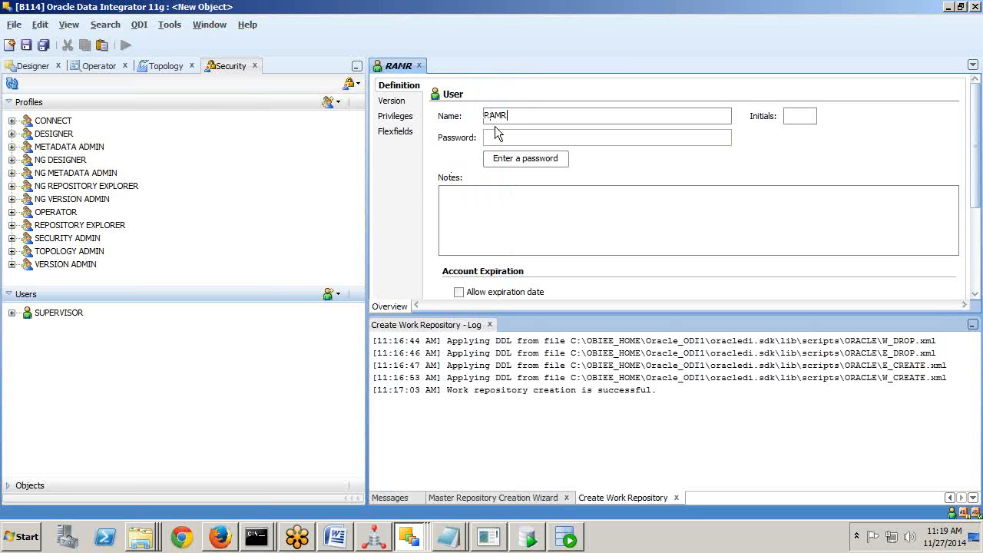
pyautogui.write('EDDY')
pyautogui.click(521, 160)
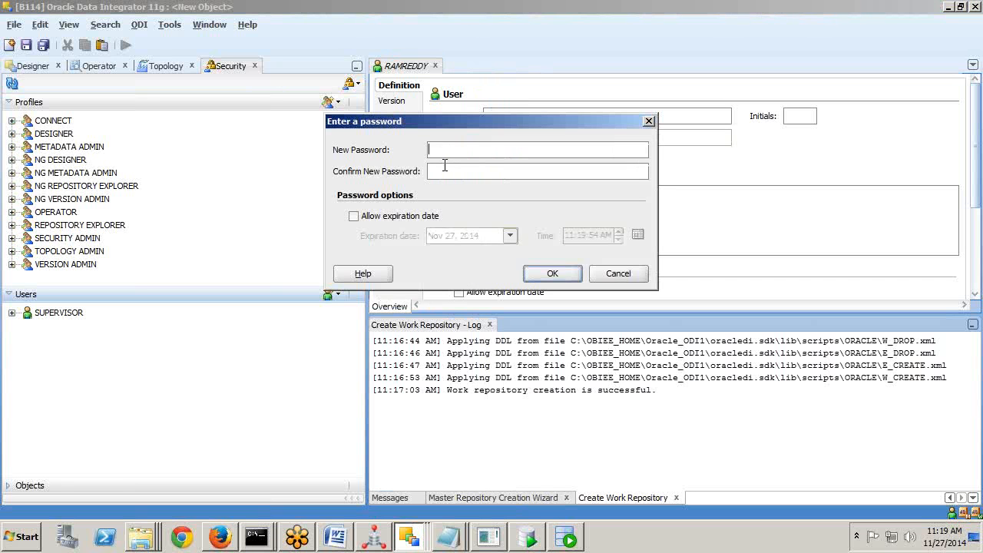
pyautogui.write('*********')
pyautogui.click(444, 165)
pyautogui.write('*********')
pyautogui.click(542, 273)
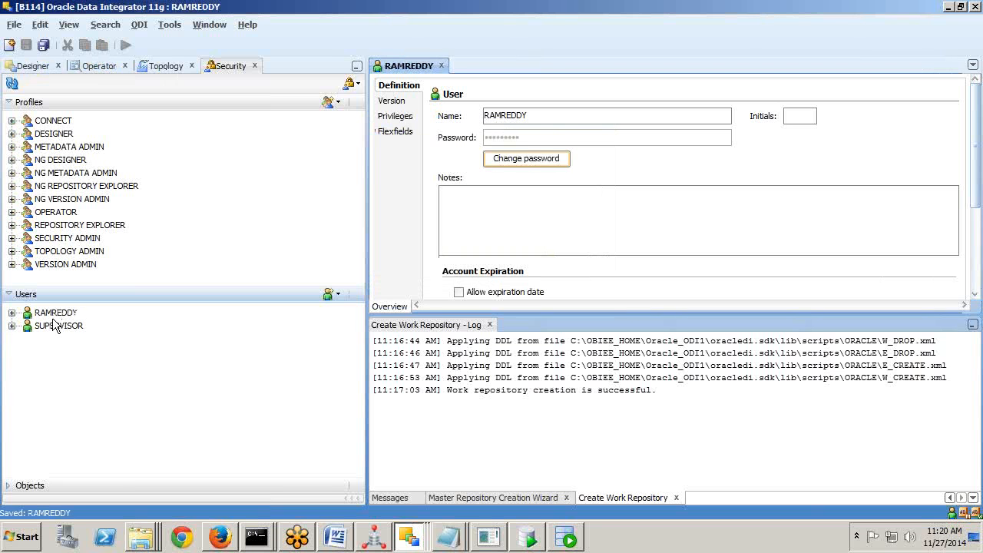
pyautogui.hotkey('alt', 'Tab')
pyautogui.hotkey('alt', 'Tab')
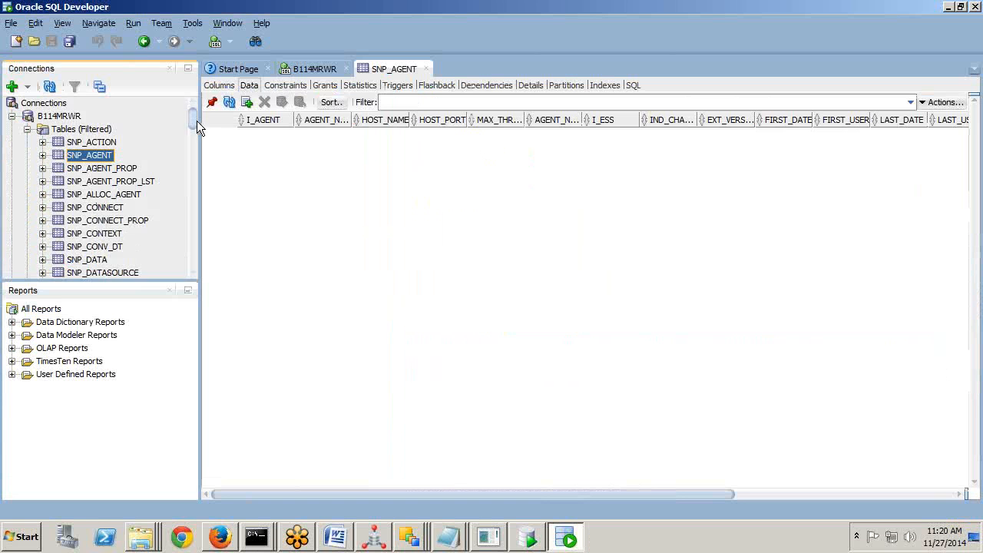
# View the SNP_USER table data and confirm the new user's row (I_WUSER 1000, created by SUPERVISOR).
pyautogui.moveTo(197, 121); pyautogui.dragTo(193, 213)
pyautogui.click(99, 136)
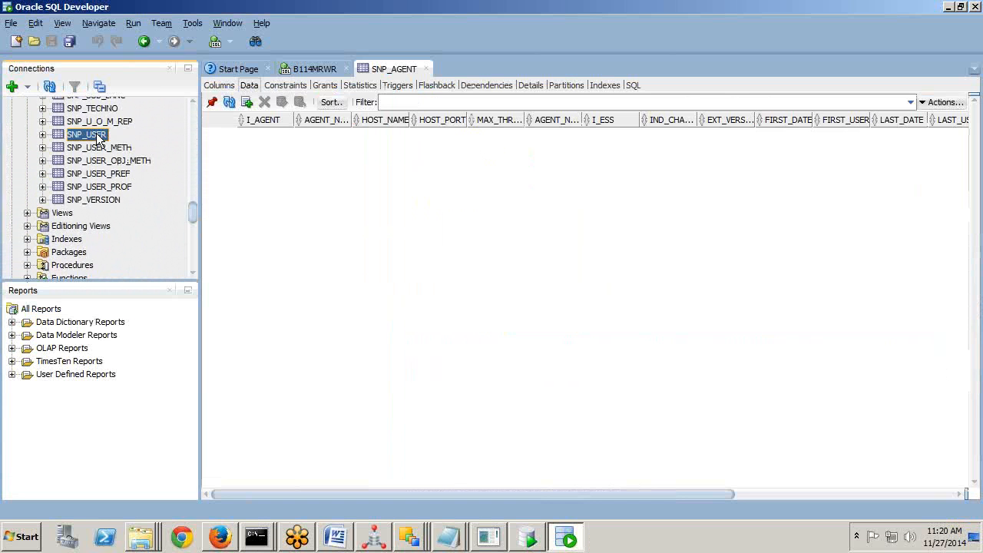
pyautogui.click(309, 152)
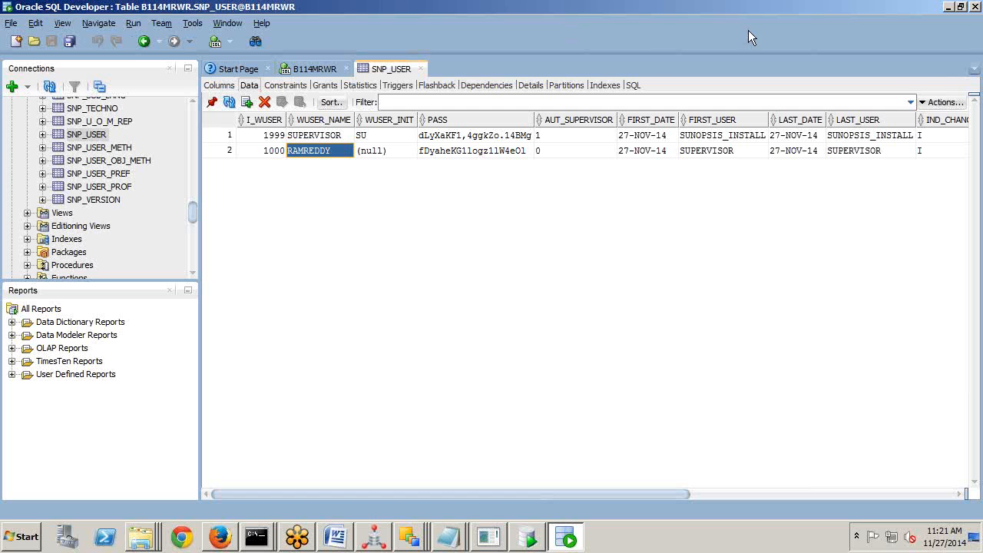
pyautogui.click(969, 34)
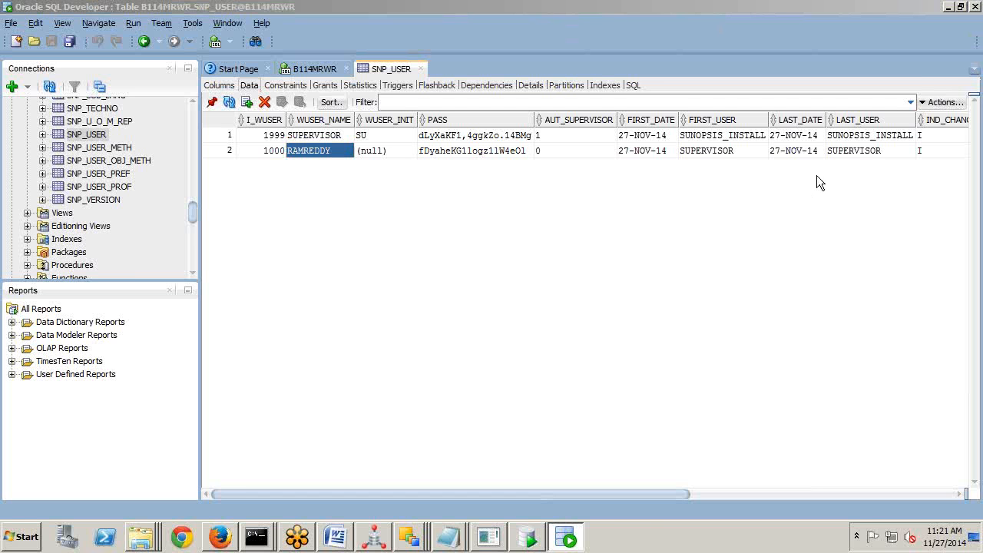